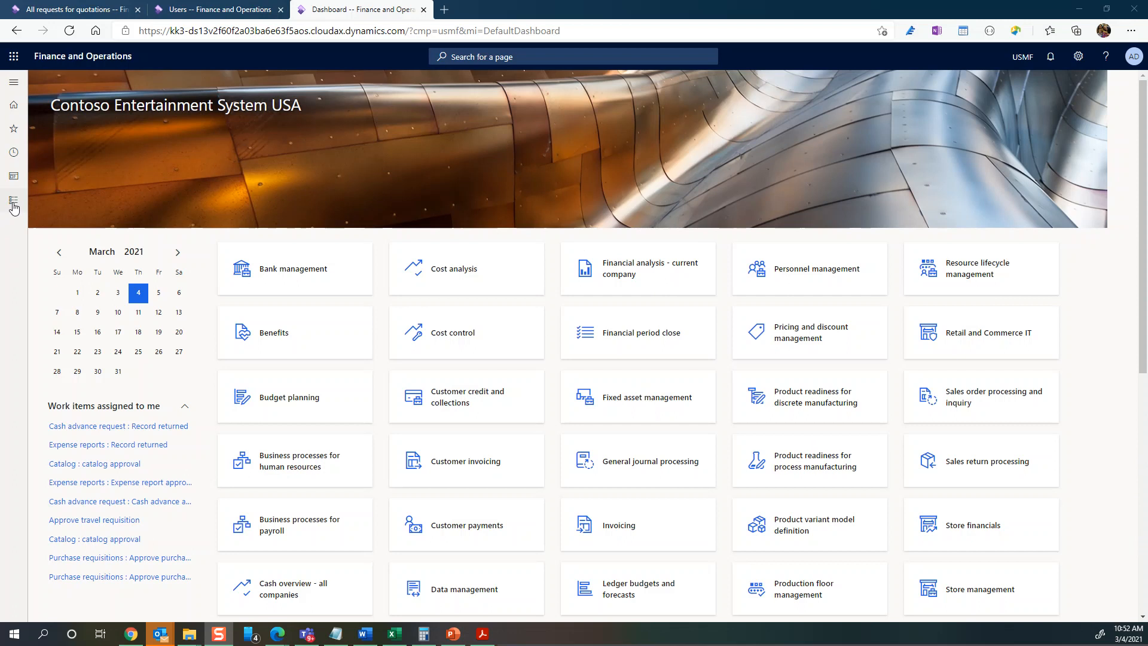
- Go to Procurement and sourcing > Requests for quotations > All requests for quotations
click(14, 205)
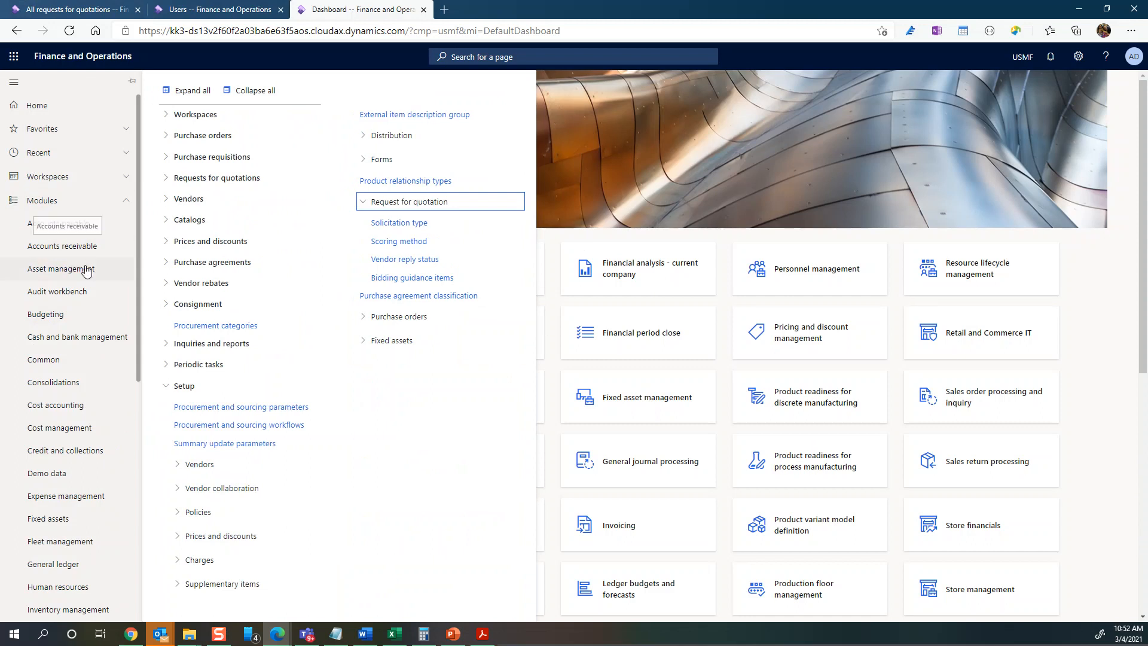
scroll(134, 373, down, 4)
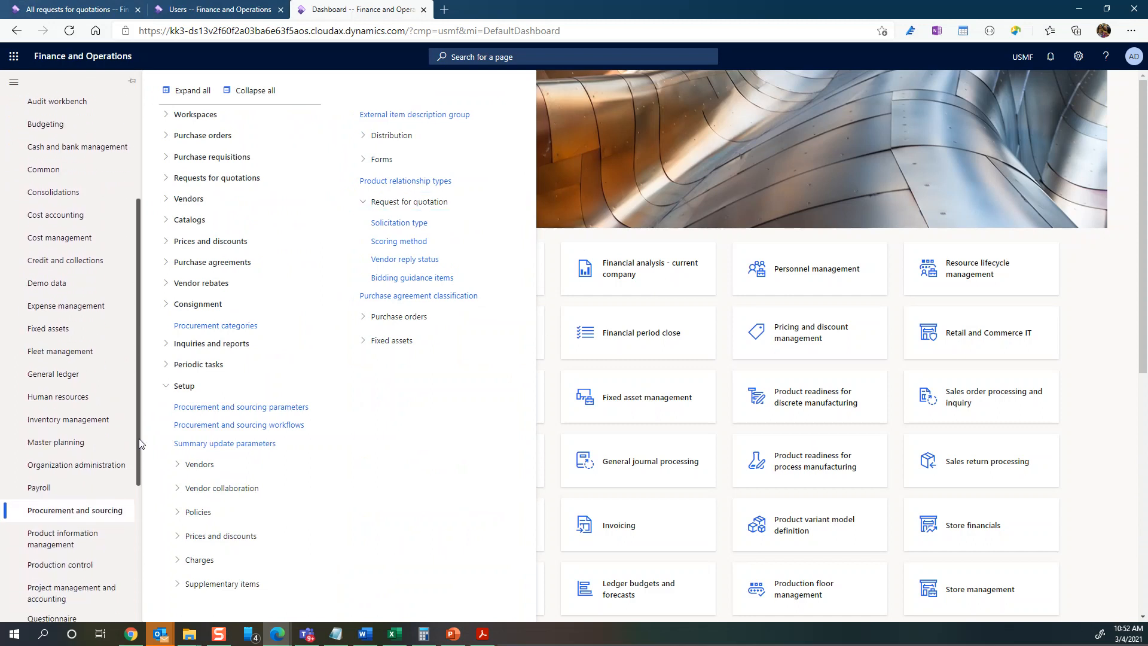
click(168, 385)
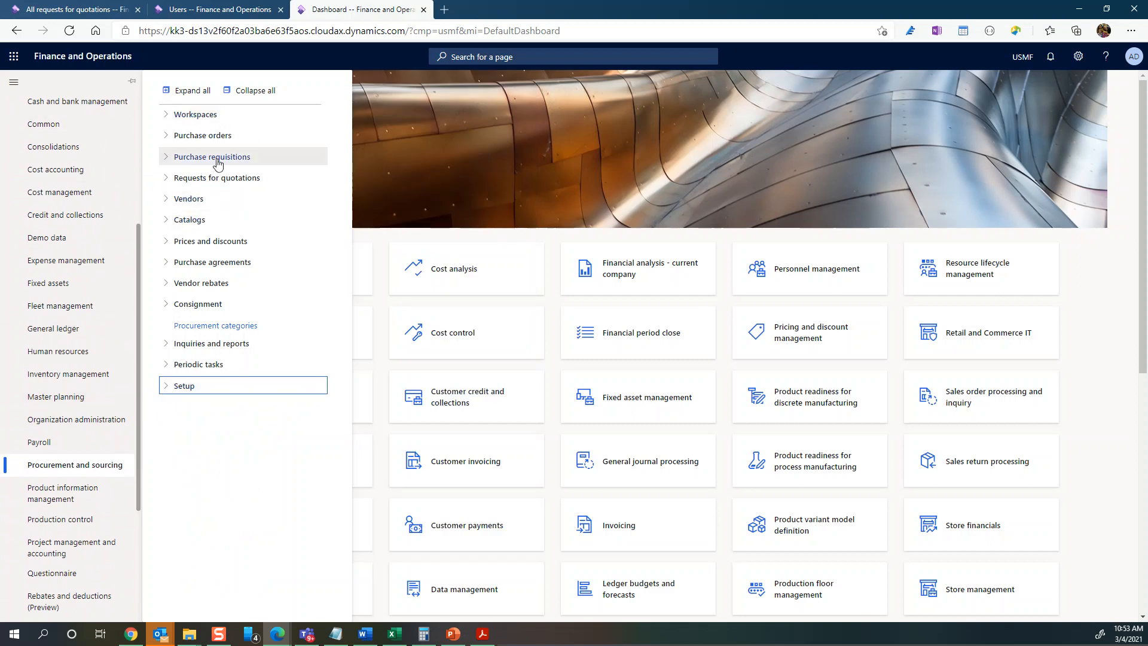
click(165, 159)
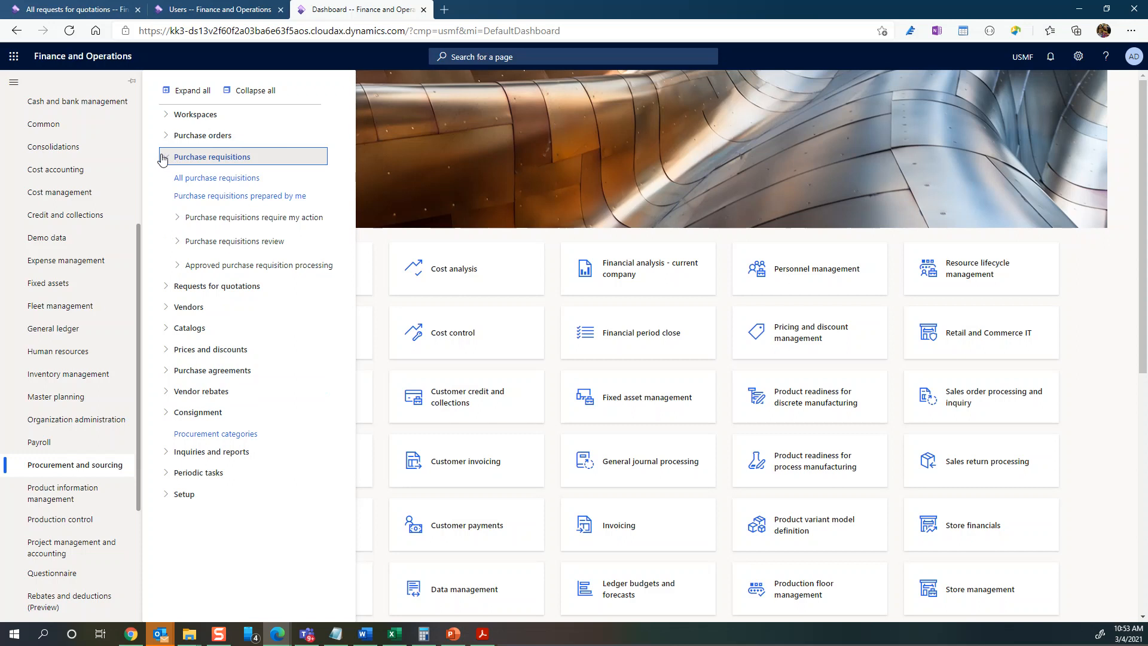
click(162, 160)
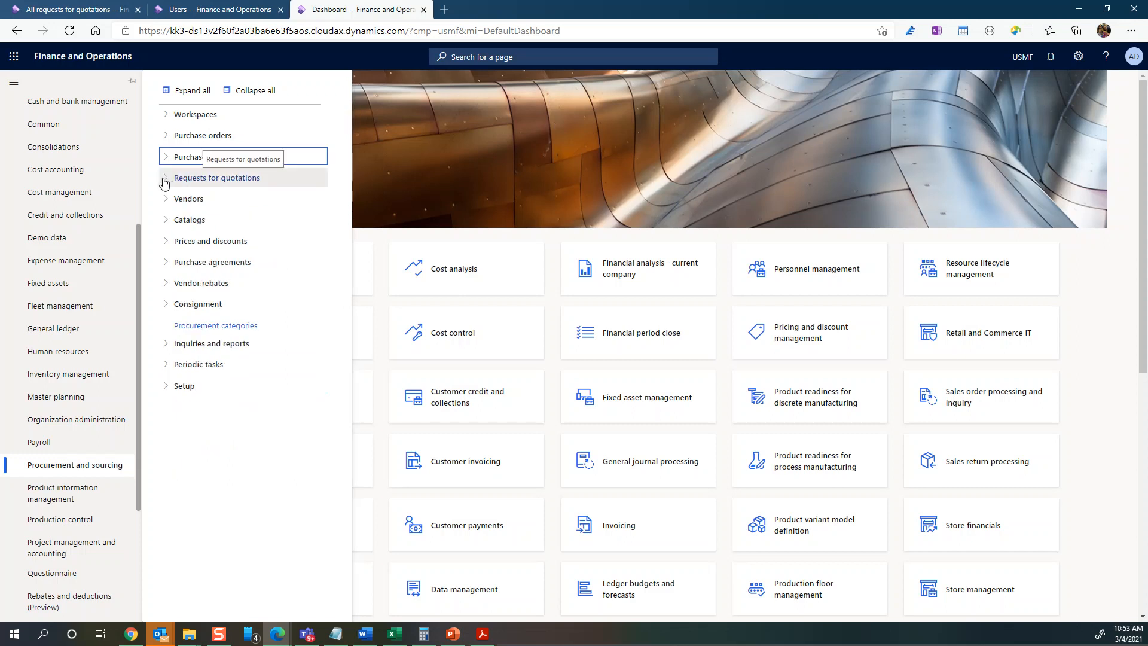
click(165, 181)
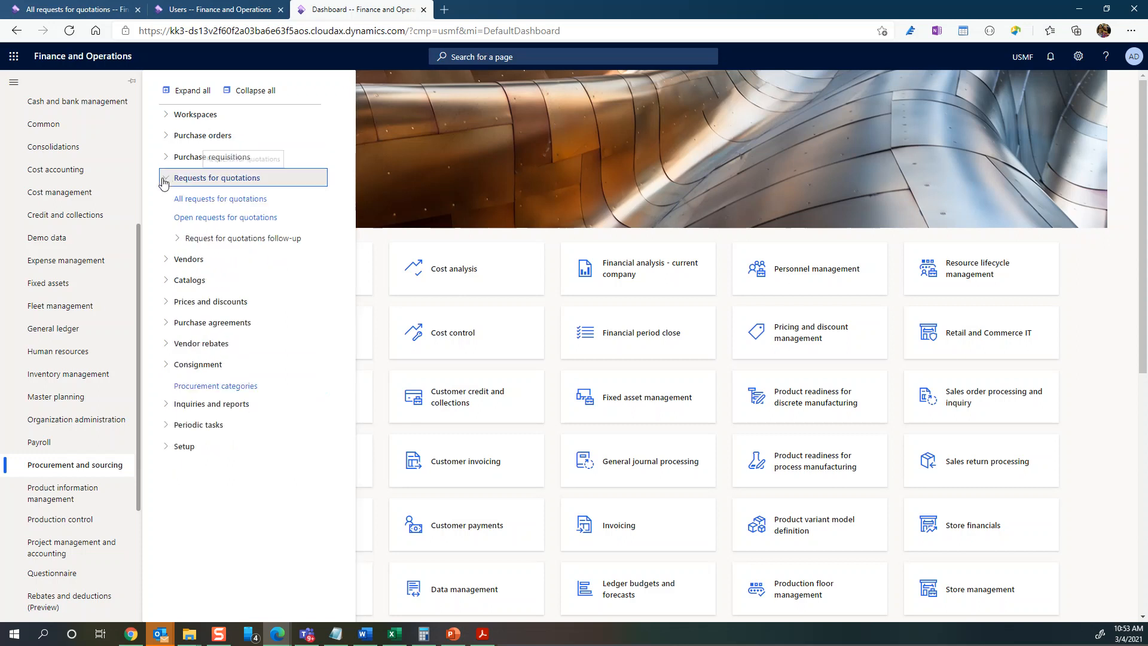
click(216, 203)
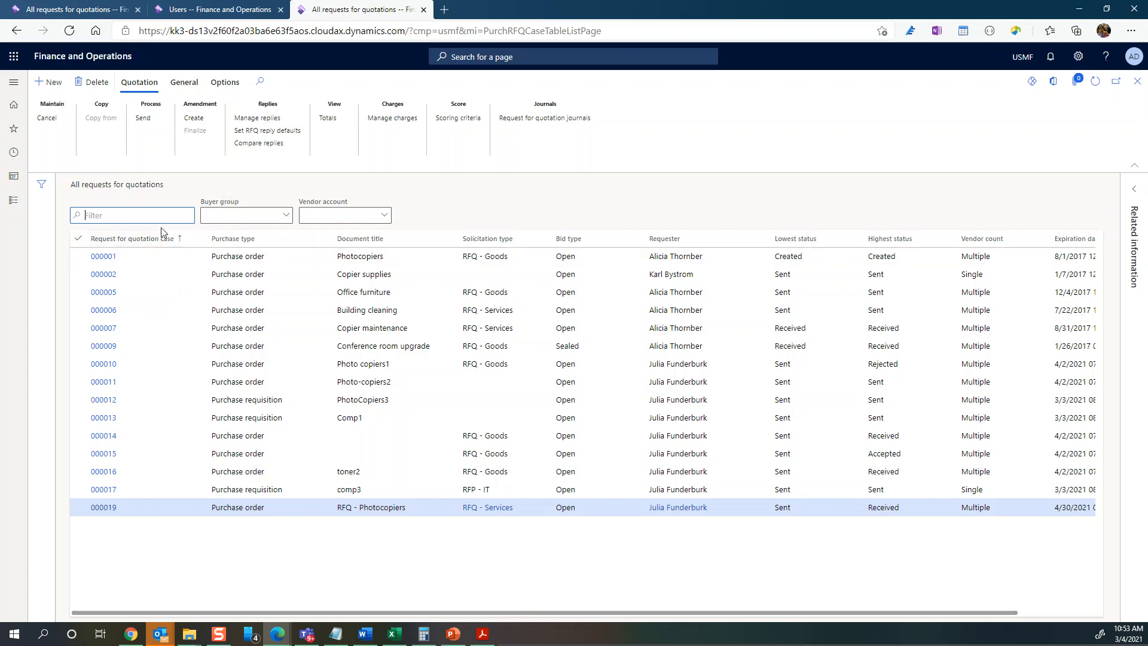
- Reload the browser tab, then go to Procurement and sourcing > Purchase requisitions > All purchase requisitions
right_click(352, 14)
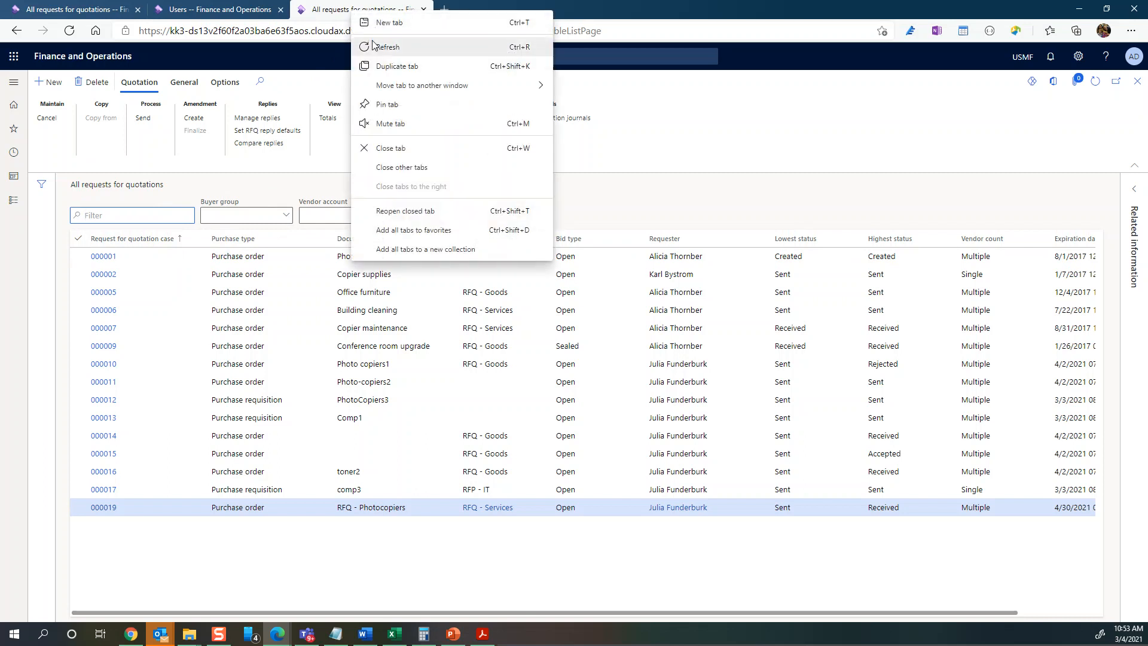
click(384, 77)
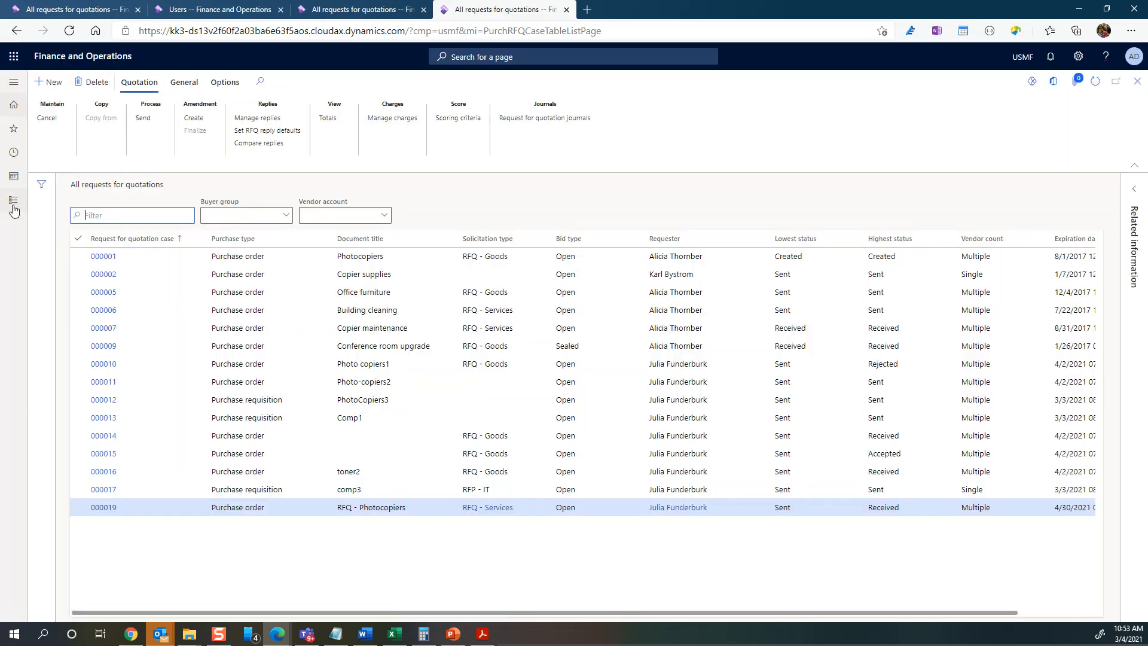
click(13, 204)
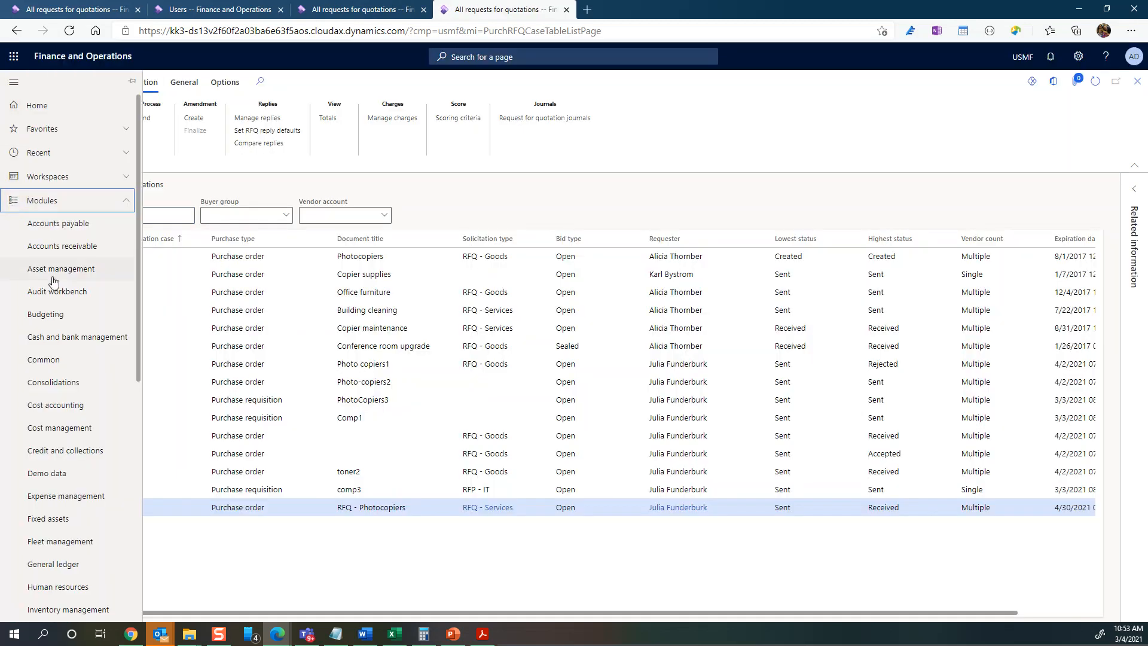
scroll(56, 357, down, 7)
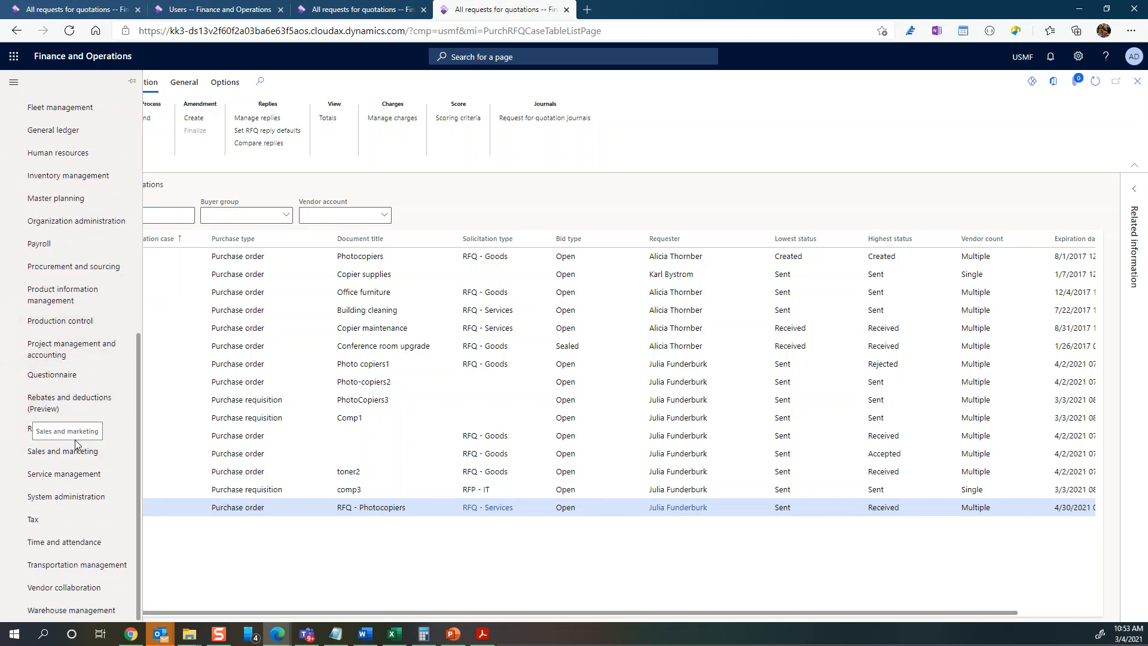
click(69, 270)
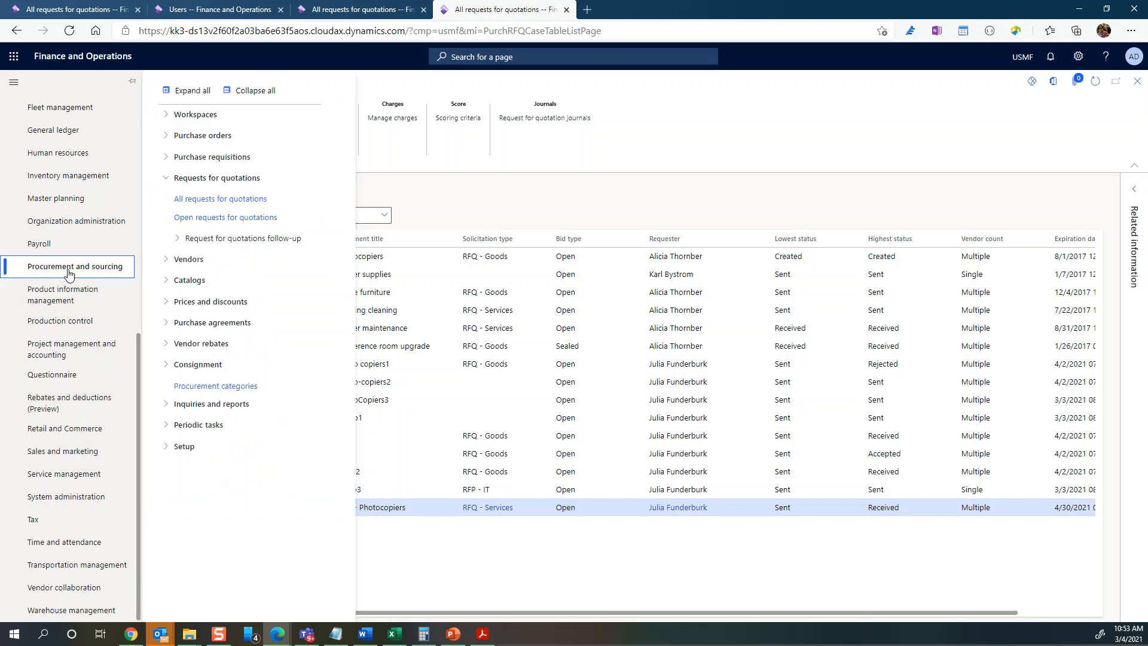
click(165, 159)
click(209, 178)
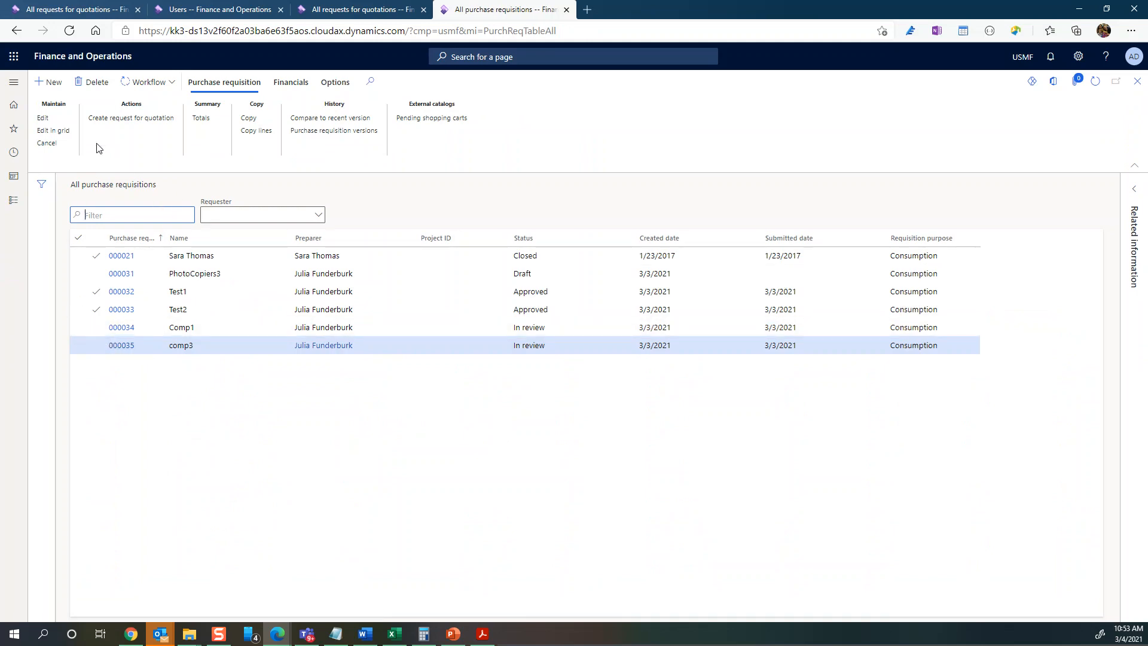
- Create a new purchase requisition named Computers, which becomes 000036
click(53, 85)
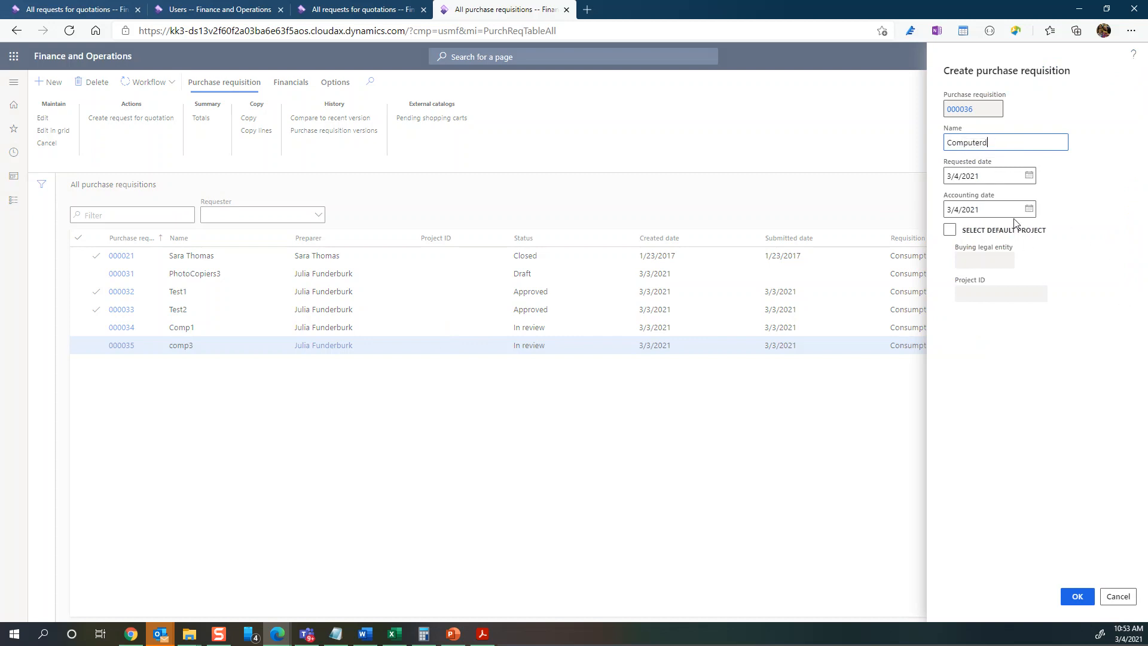
click(1076, 598)
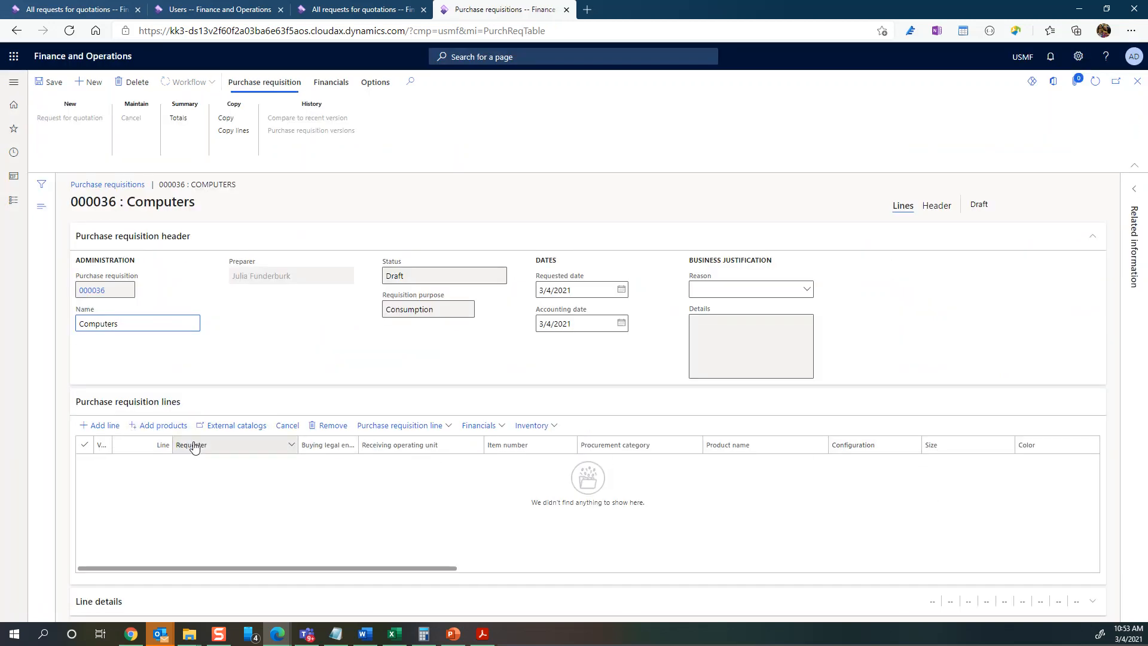
- Add a requisition line with procurement category OFFICE MACHINES > Computers
click(99, 429)
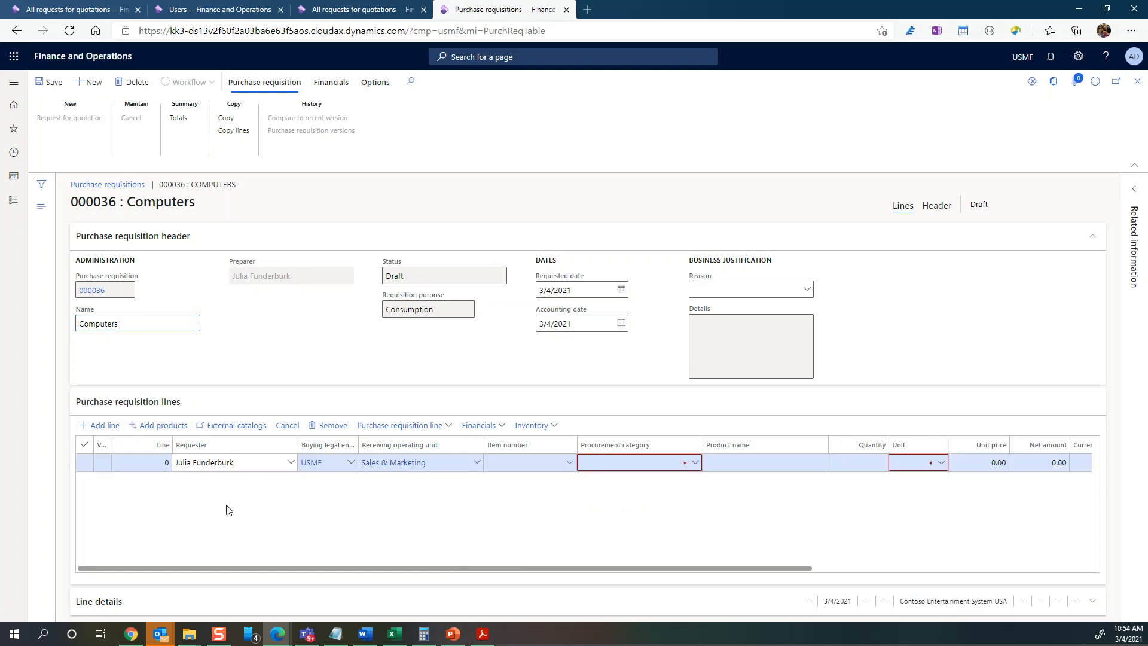
click(694, 462)
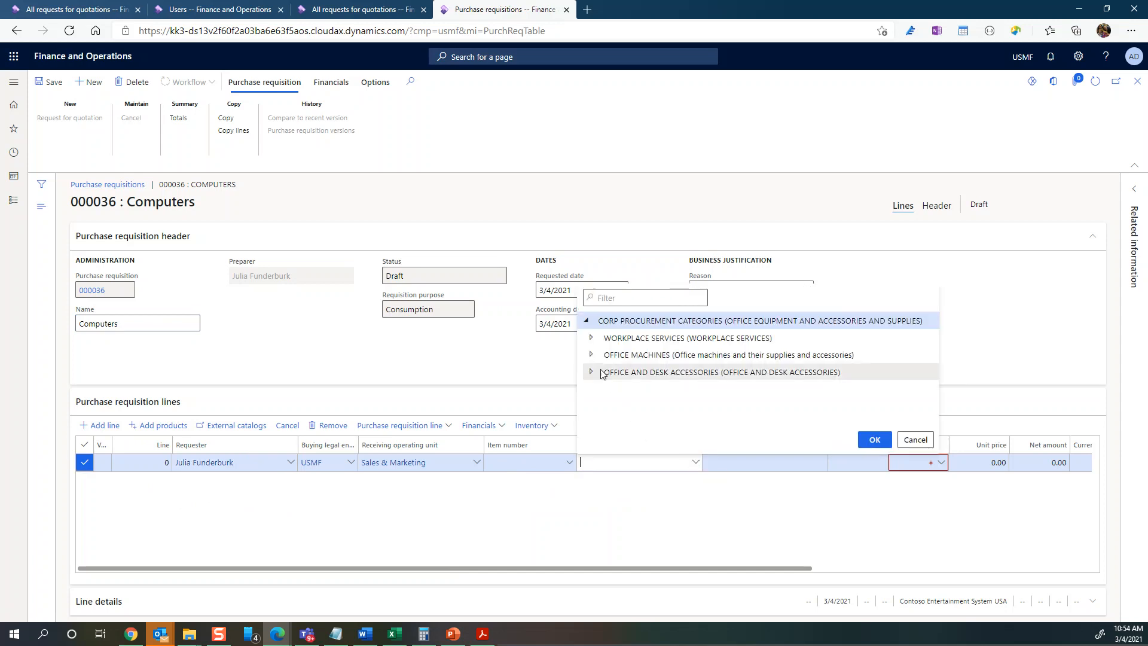
click(592, 355)
click(648, 373)
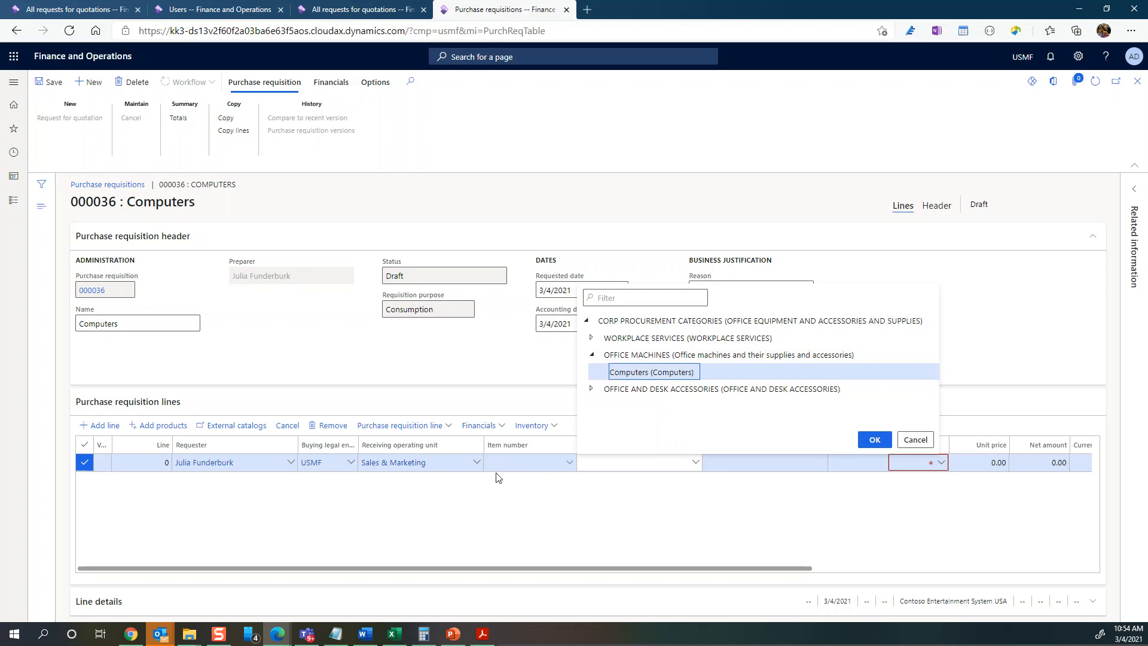
click(875, 440)
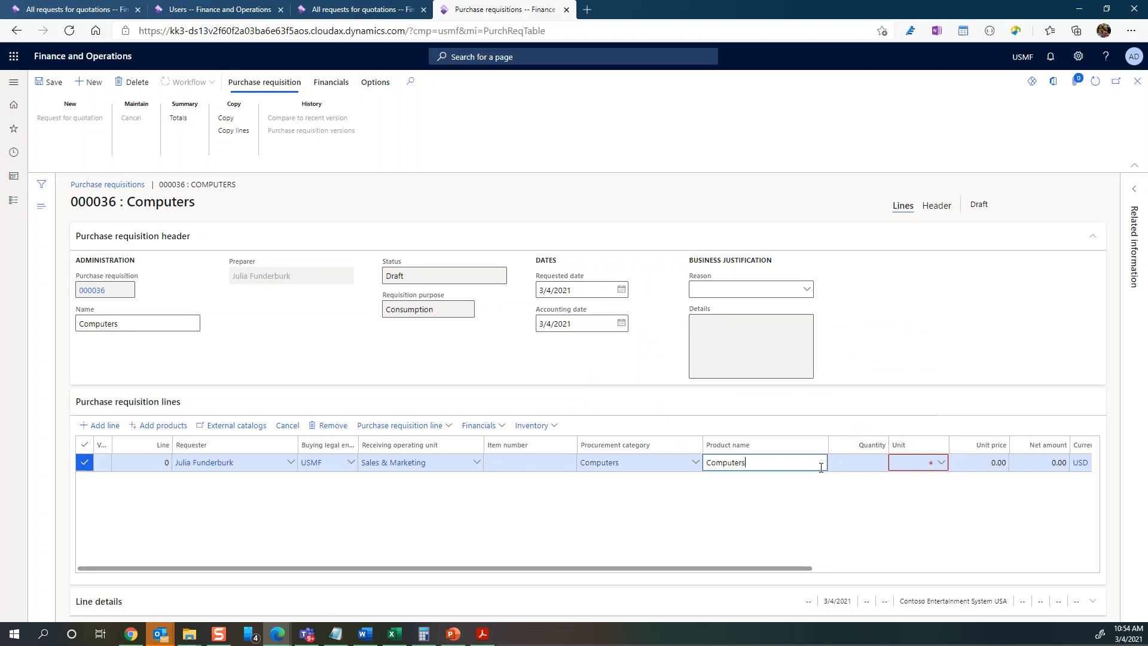
- Give the line quantity 40, unit ea and unit price 800, then save it
key(Tab)
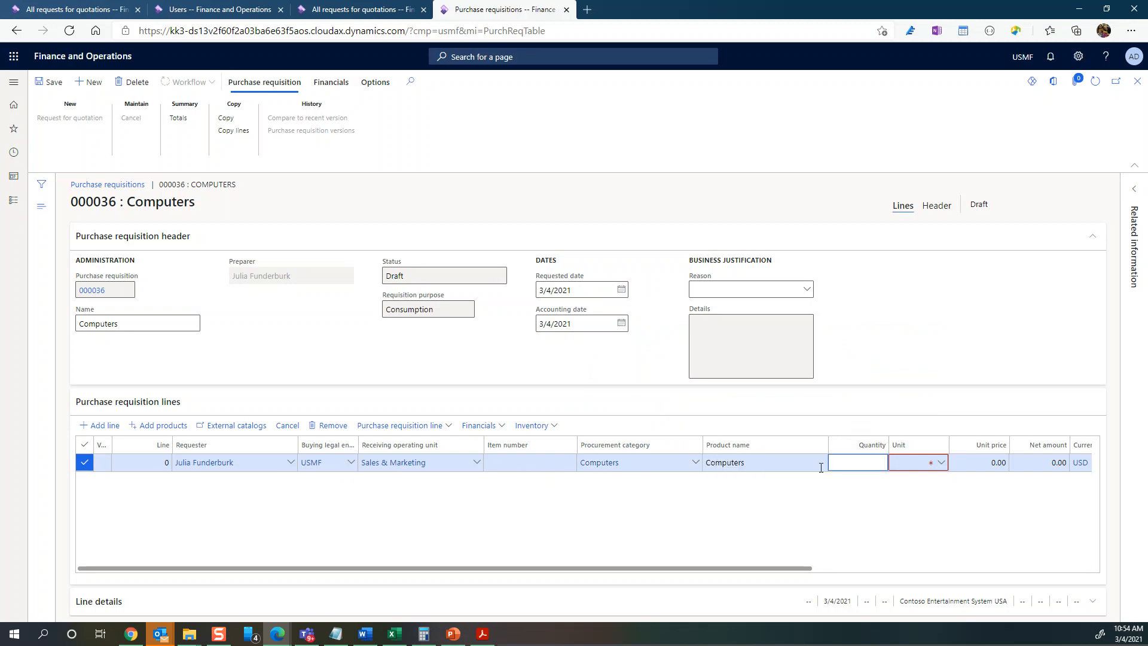
text(40)
key(Tab)
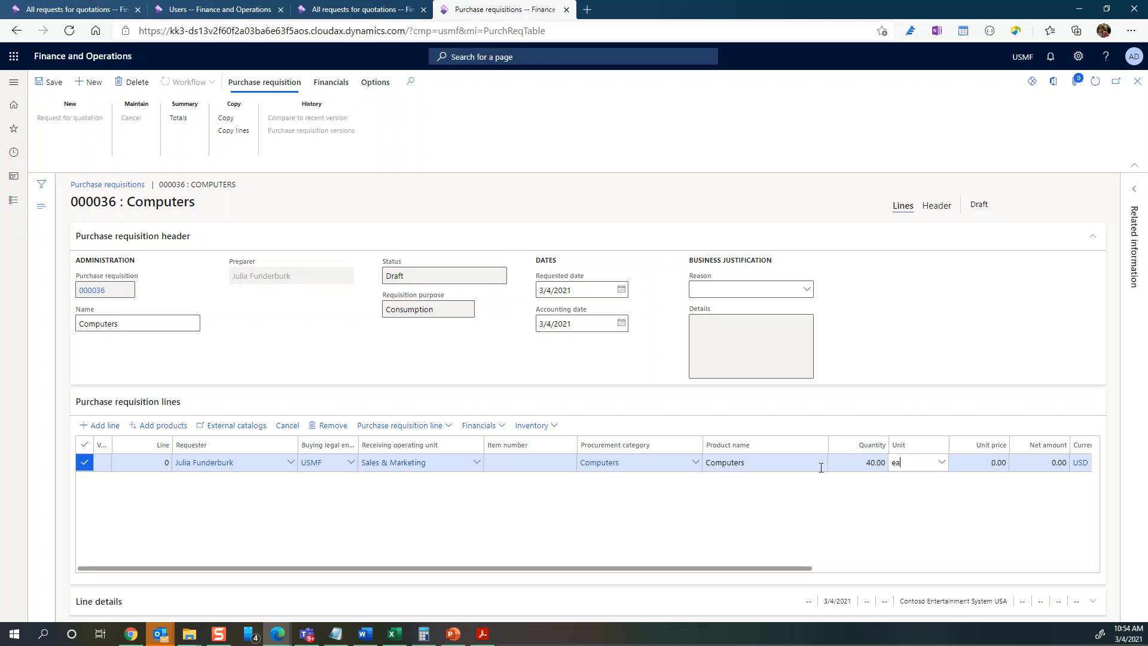
text(ea)
key(Tab)
text(800)
key(Tab)
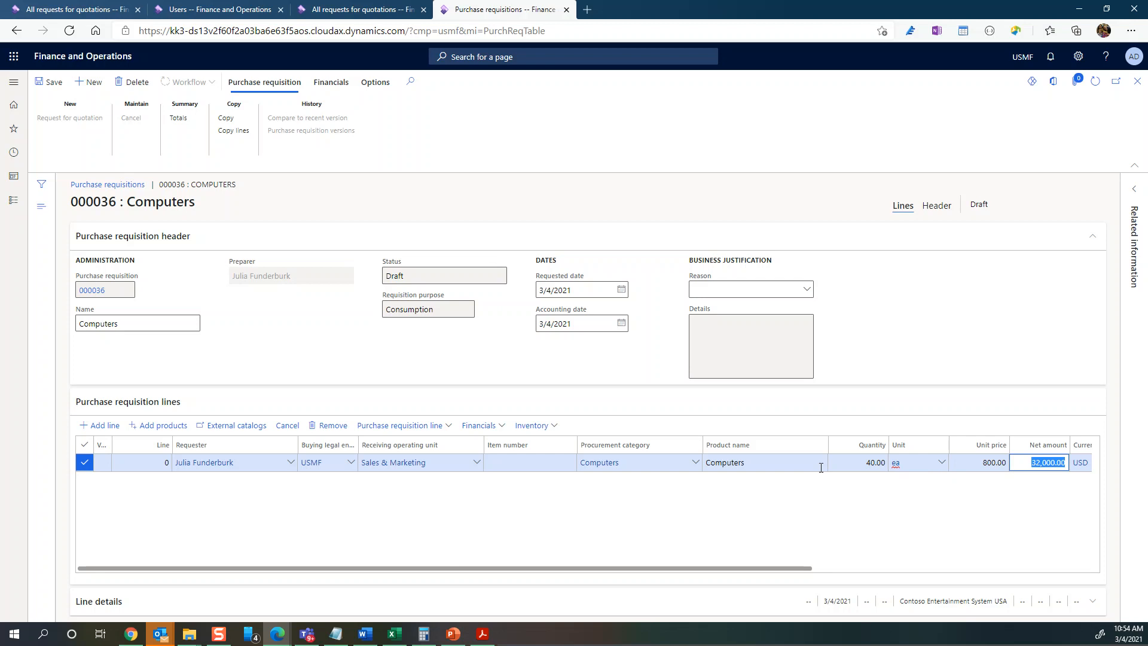
click(48, 82)
- Submit requisition 000036 through Workflow > Submit and confirm in the review pane
click(189, 82)
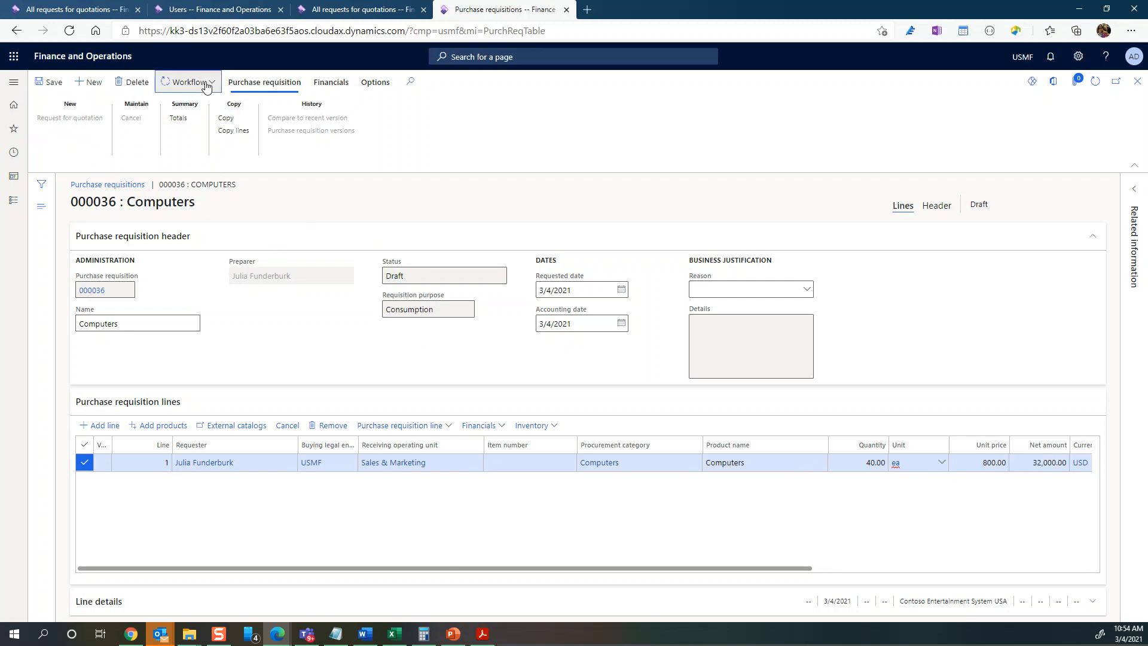
click(179, 144)
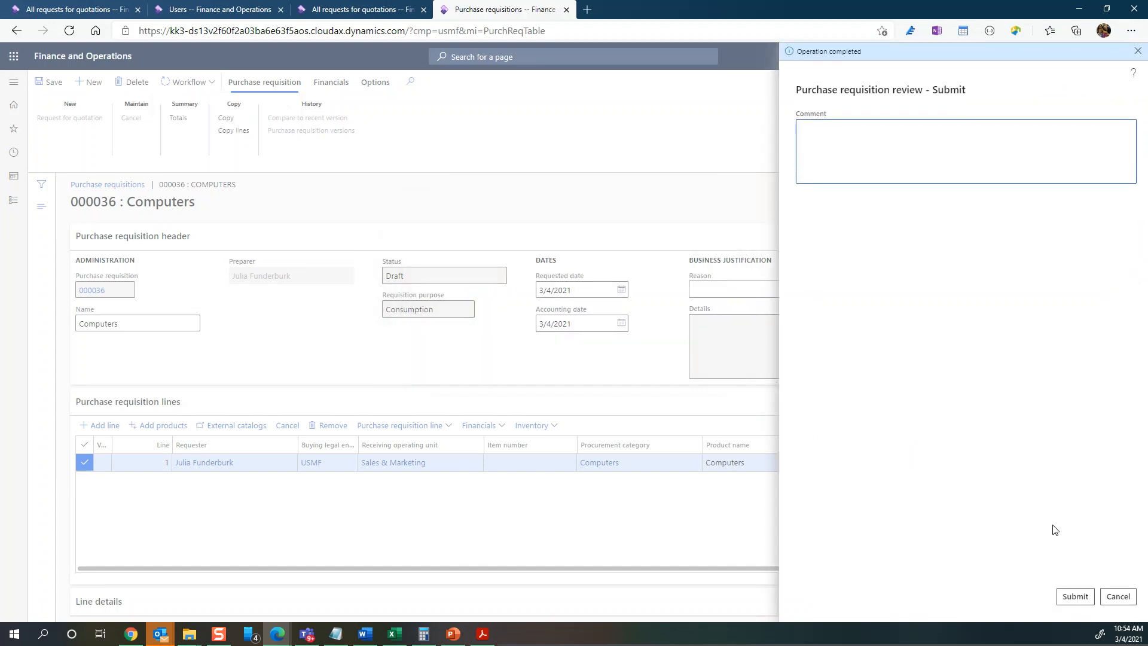
click(1063, 598)
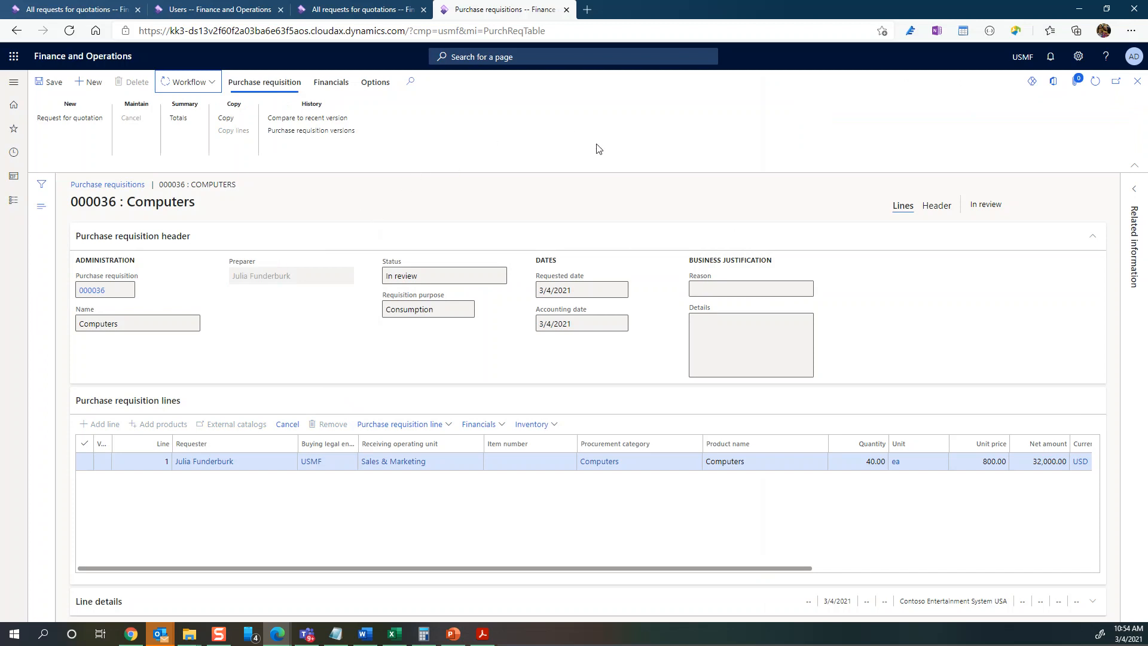
- Create RFQ 000020 from requisition 000036's line for buying legal entity USMF
click(61, 119)
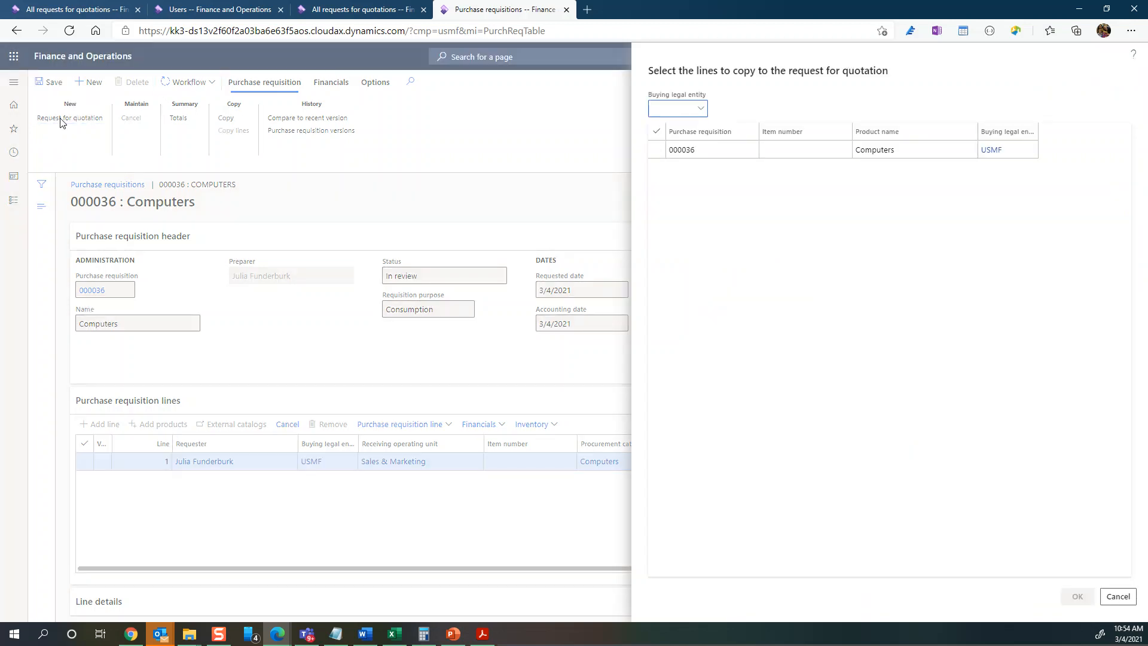
text(usmf)
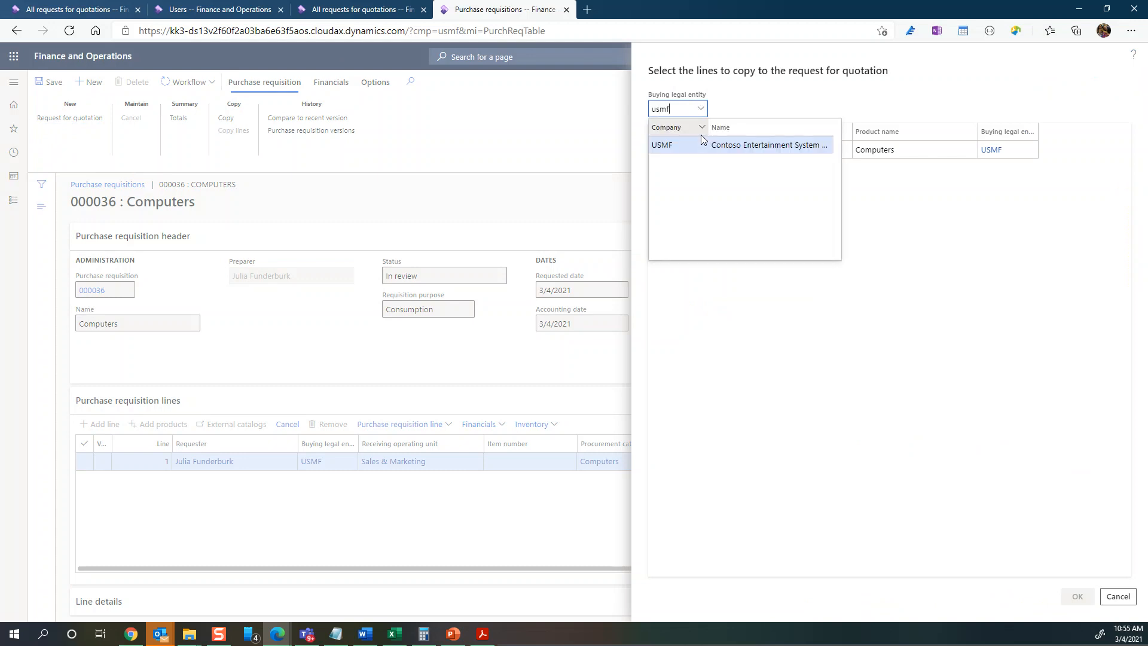
key(Return)
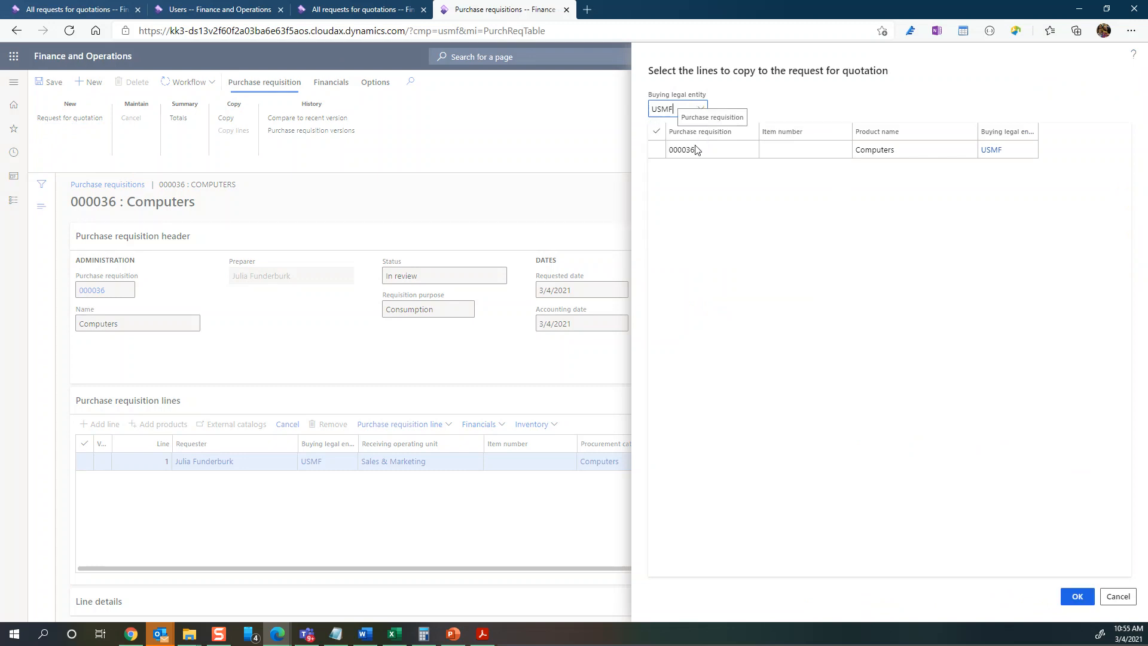
click(656, 150)
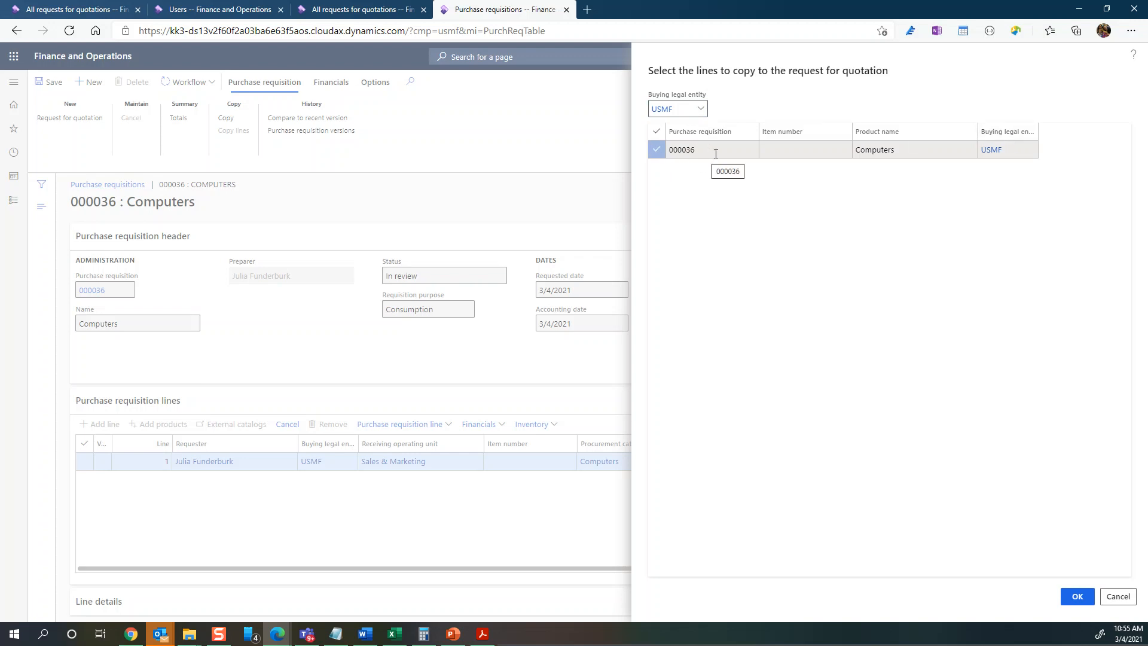
click(1077, 598)
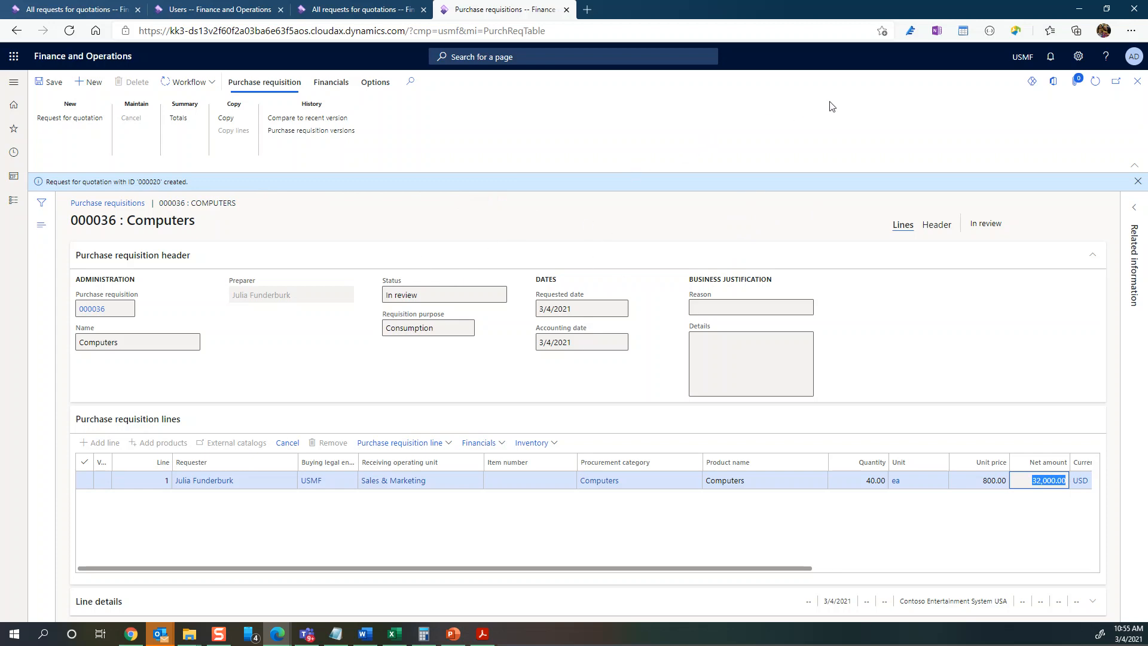
- Close the purchase requisition tab to get back to the All requests for quotations list
click(567, 10)
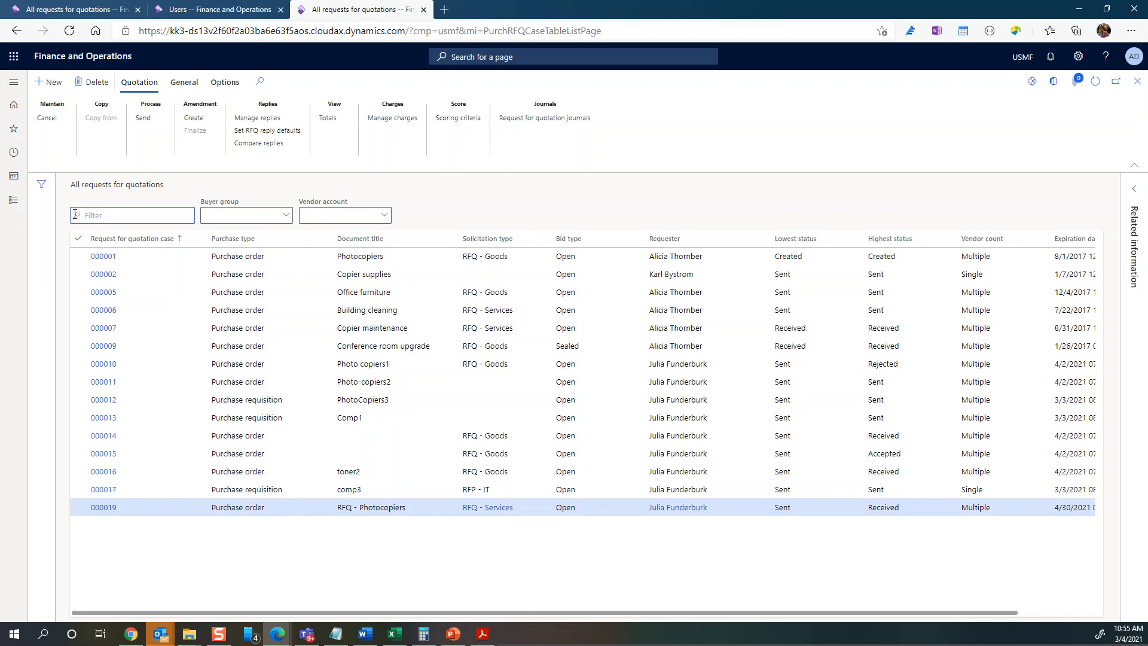
- Start a new RFQ titled Photocopiers with solicitation type RFQ - Goods
click(47, 87)
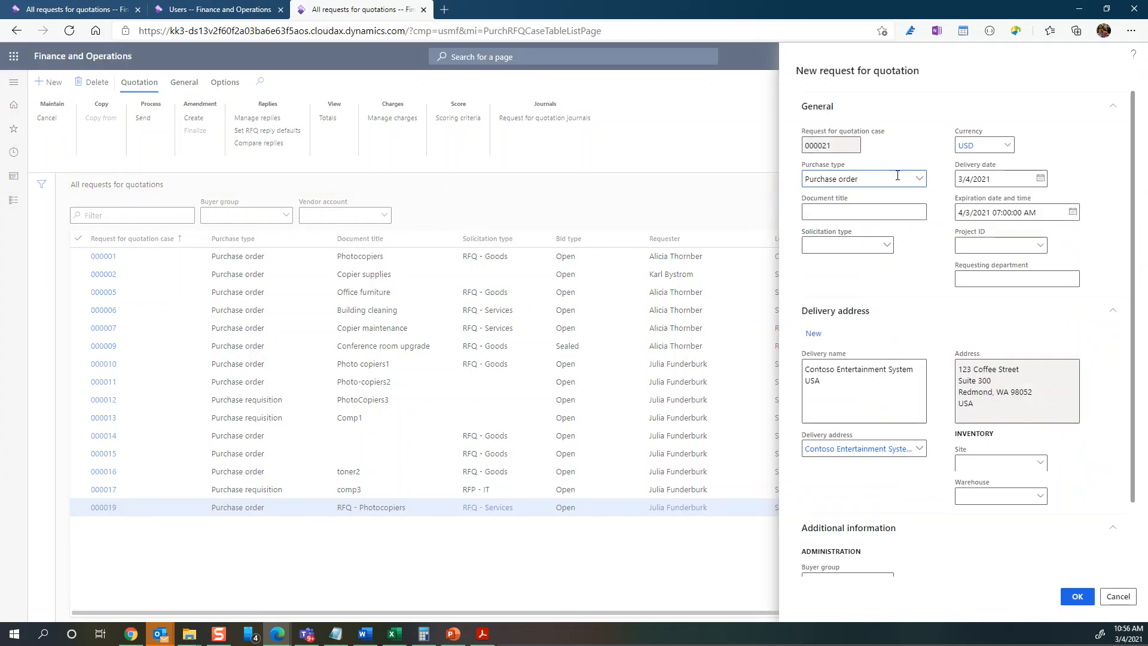
mouse_move(851, 181)
text(Photocopiers)
click(888, 246)
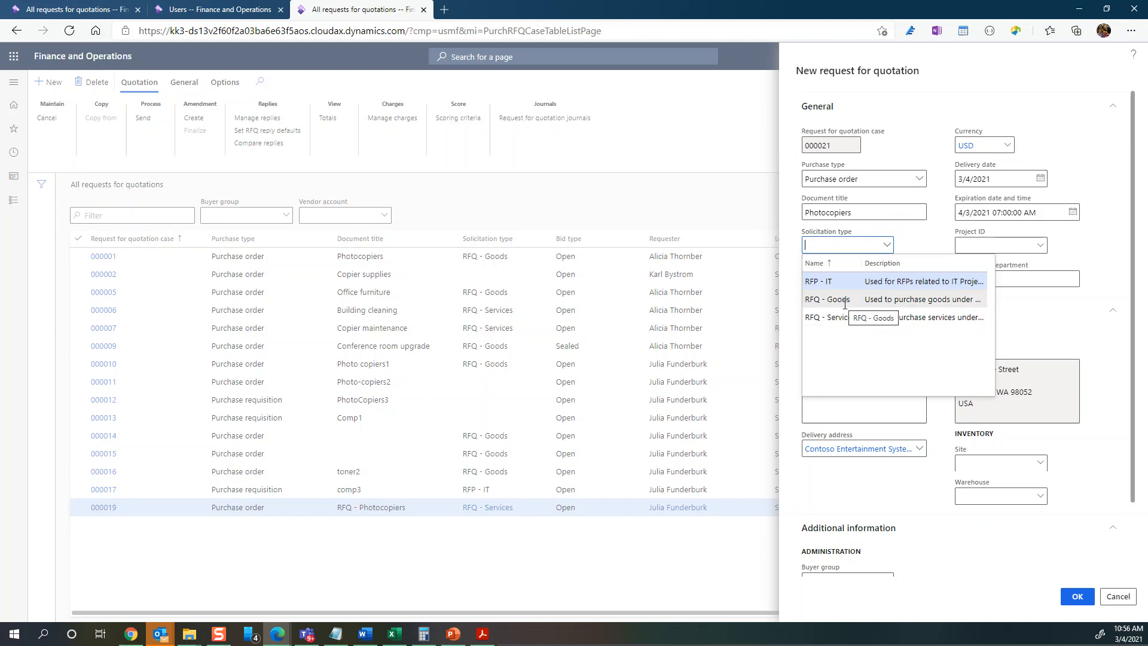
click(923, 302)
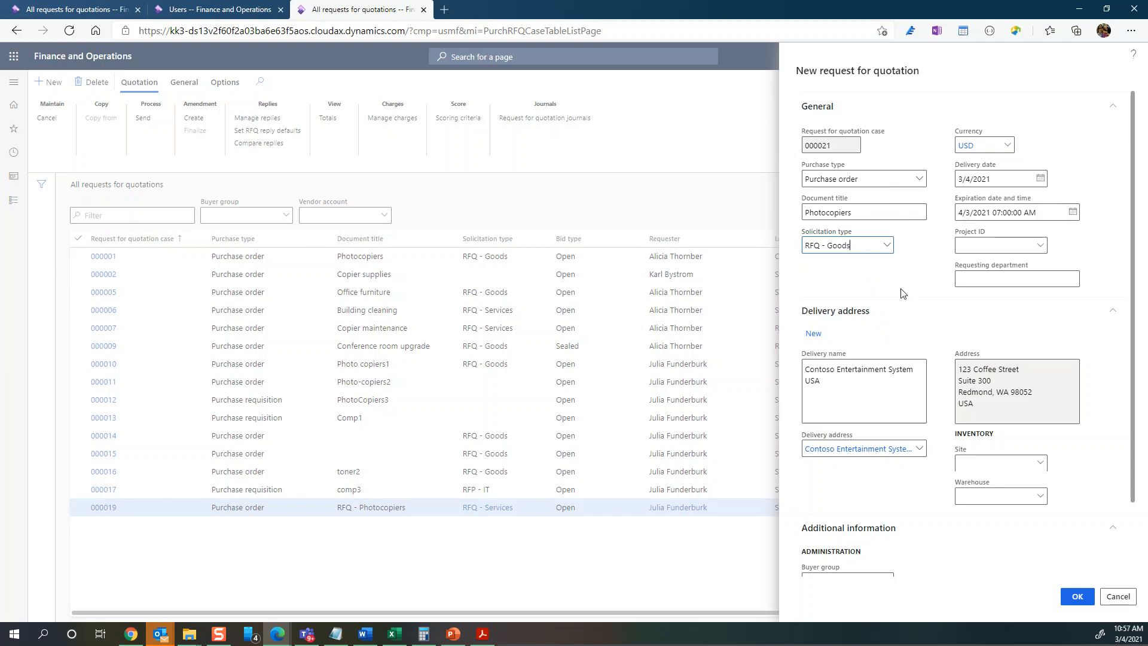
- Enter warehouse 11 for the delivery, then clear the warehouse field again, leaving Site 1
scroll(955, 267, down, 2)
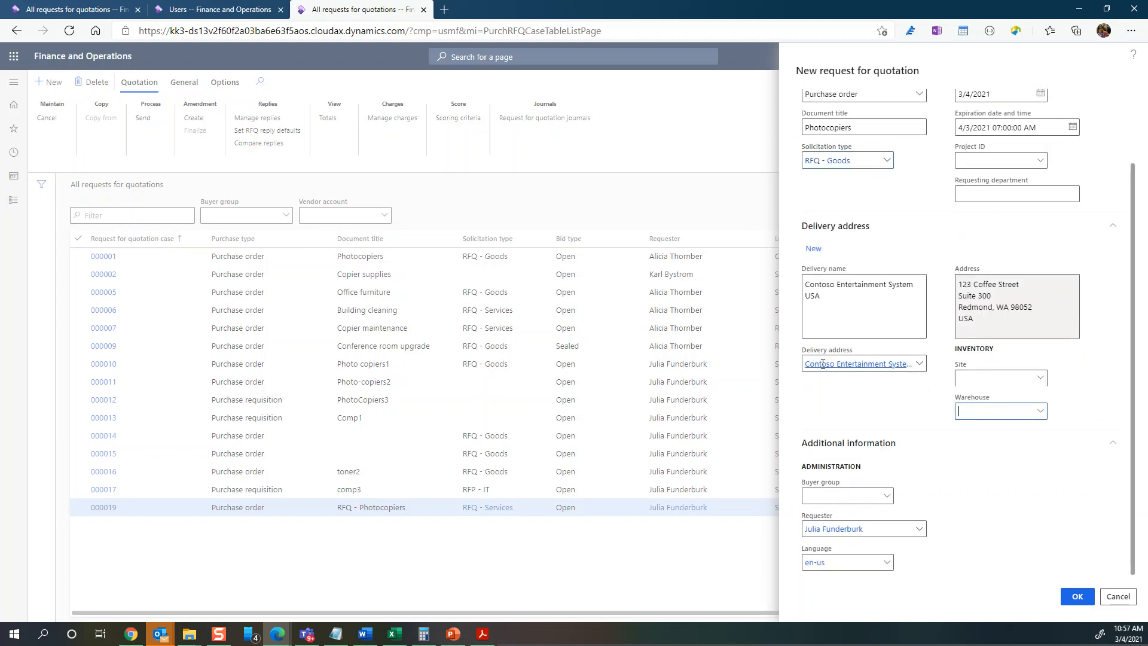
mouse_move(823, 365)
text(11)
key(Tab)
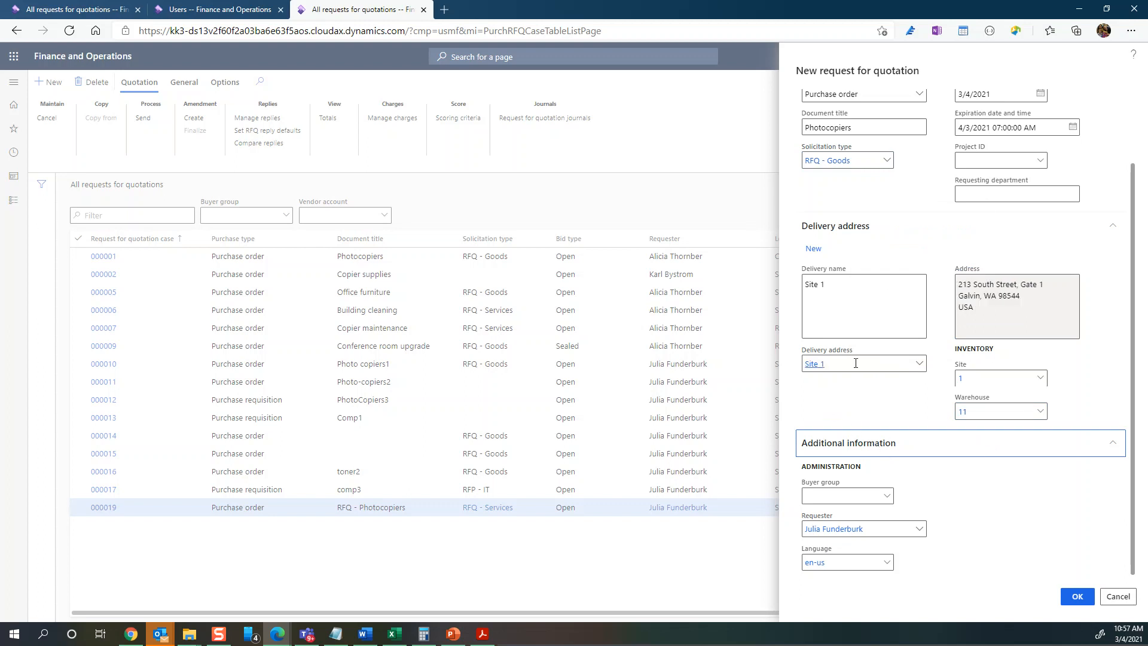
scroll(856, 363, up, 2)
click(988, 483)
key(BackSpace)
key(BackSpace)
key(Tab)
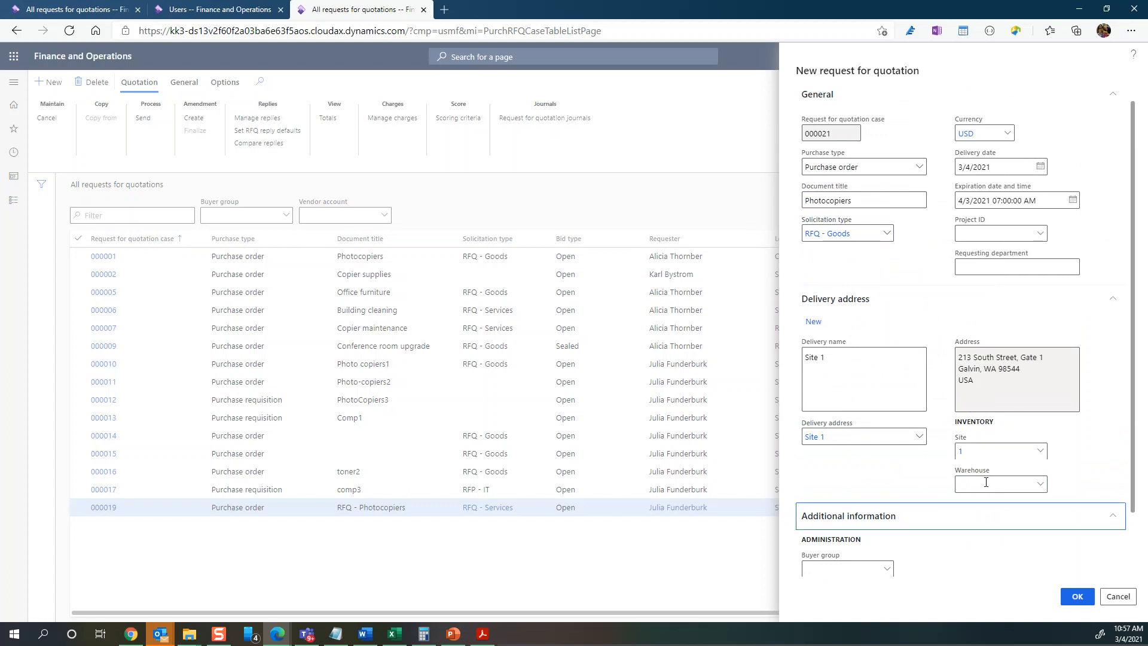
scroll(858, 440, up, 1)
scroll(860, 443, down, 3)
- Create RFQ 000021 and change its first line's type to Category
click(1078, 596)
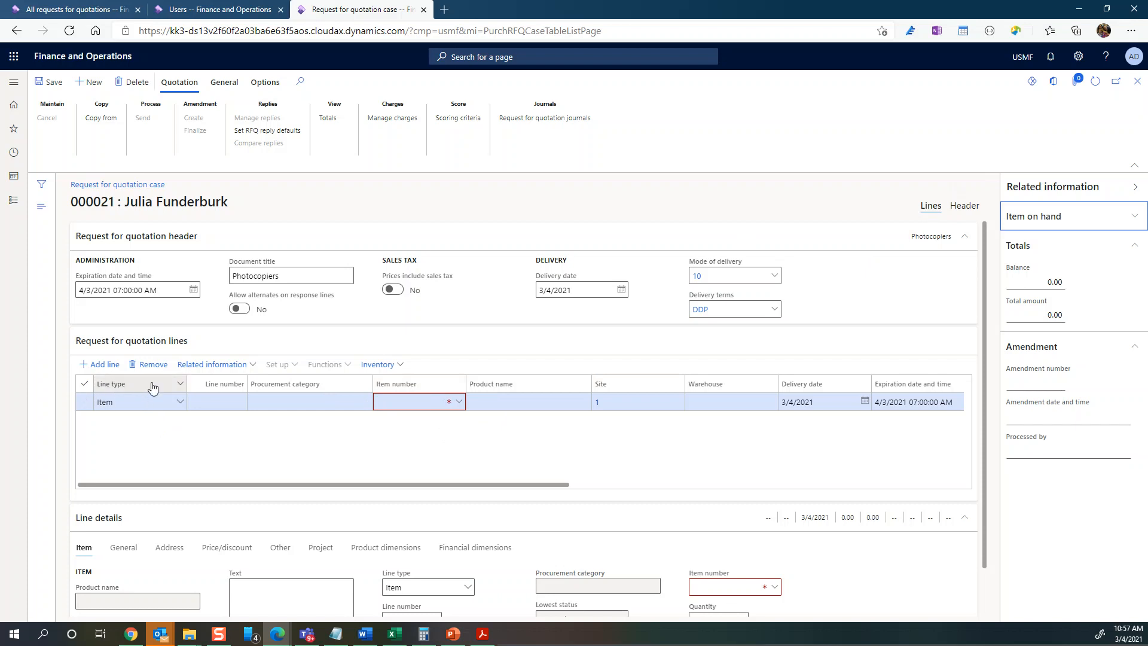
click(185, 407)
click(185, 407)
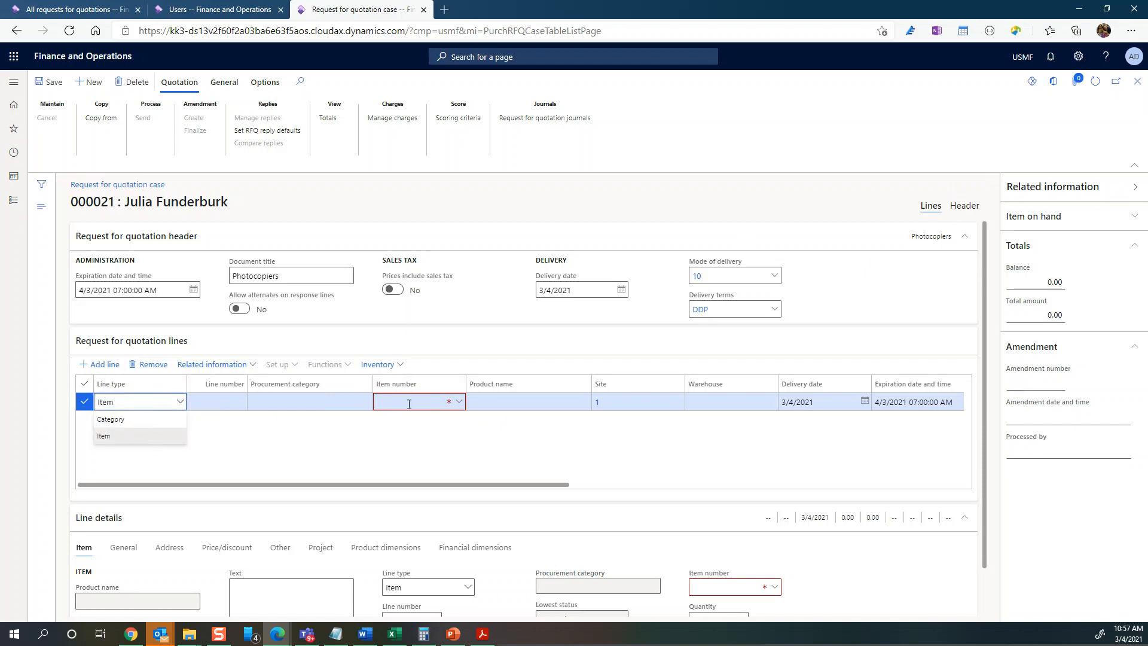
click(140, 420)
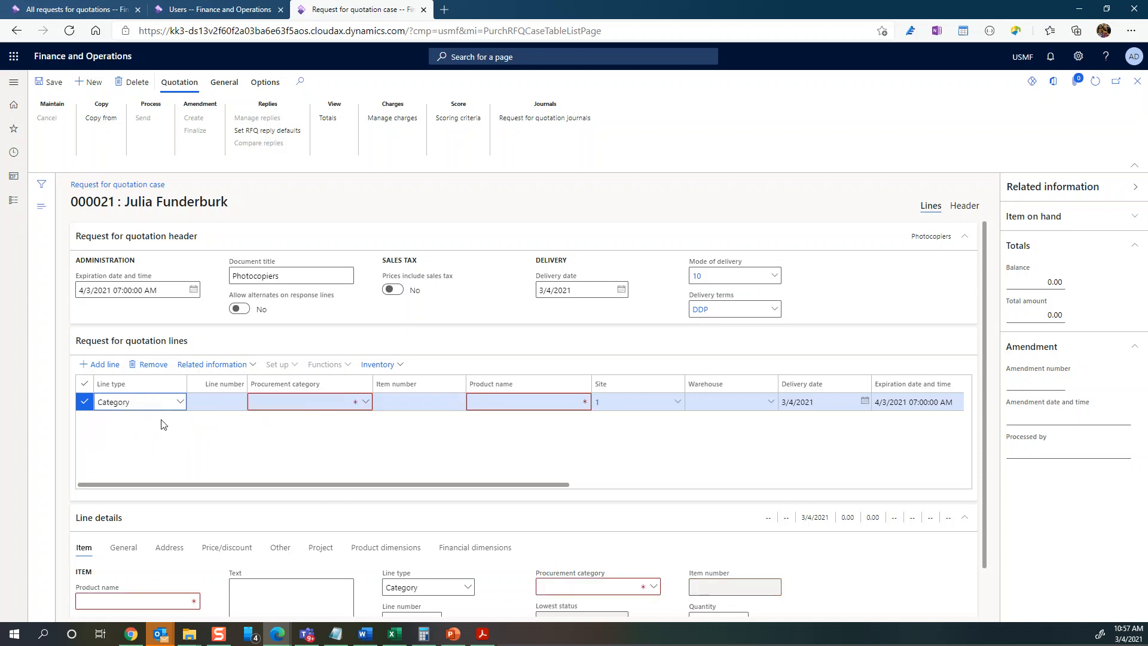
- Choose procurement category OFFICE MACHINES > Photocopiers for the line
click(365, 403)
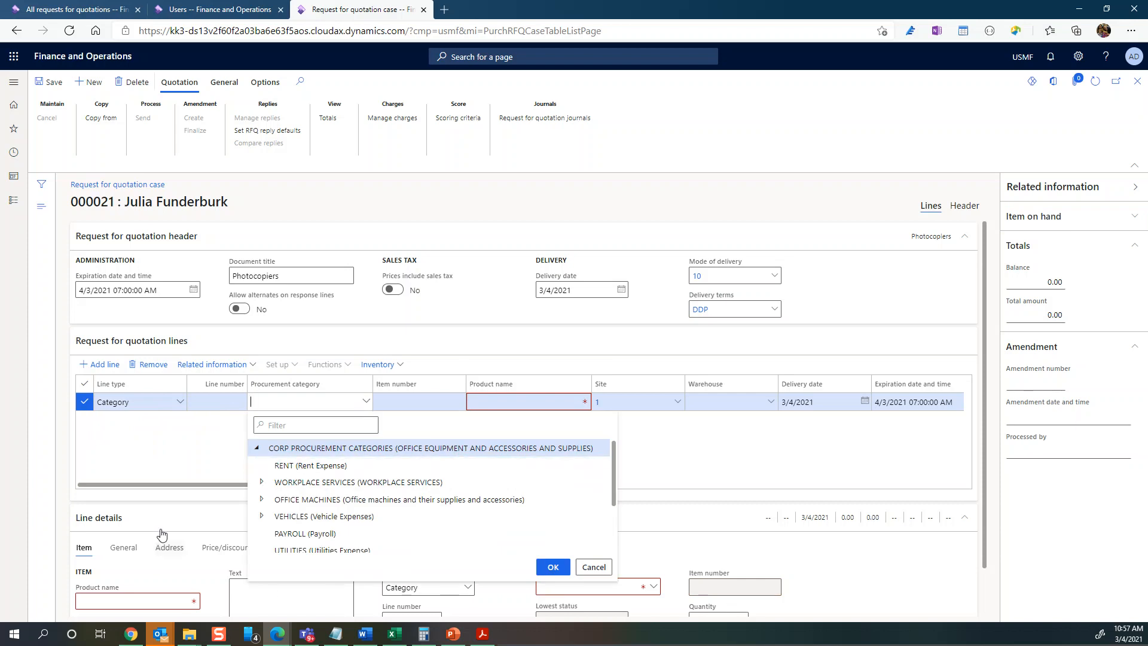
click(261, 505)
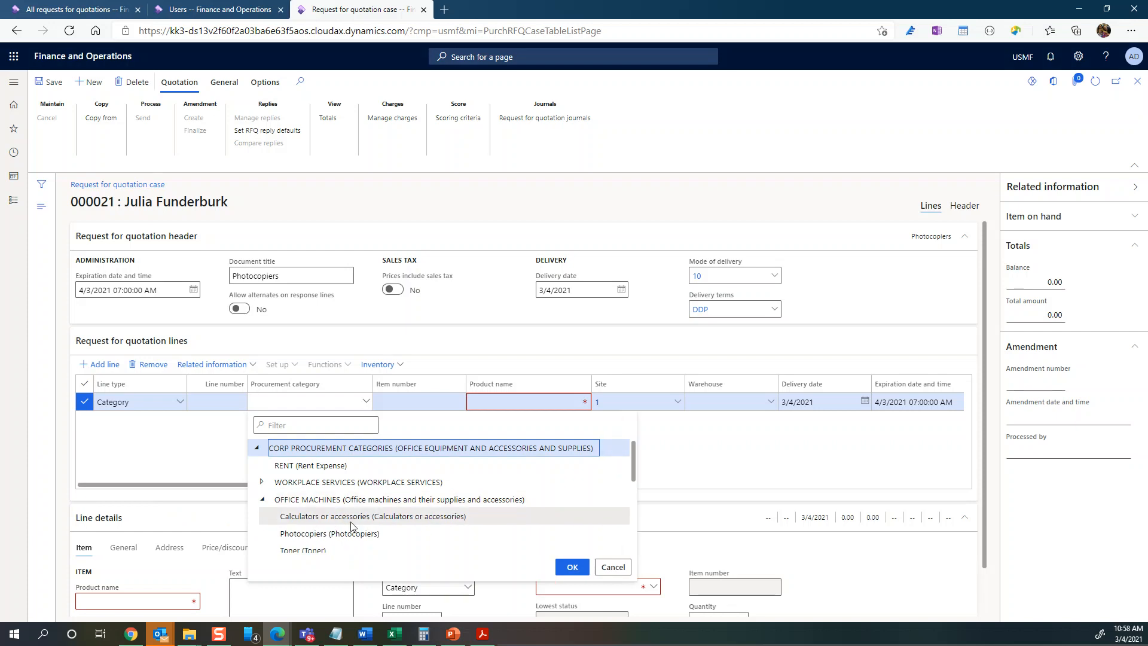
scroll(352, 527, down, 1)
scroll(352, 528, down, 2)
scroll(350, 535, up, 1)
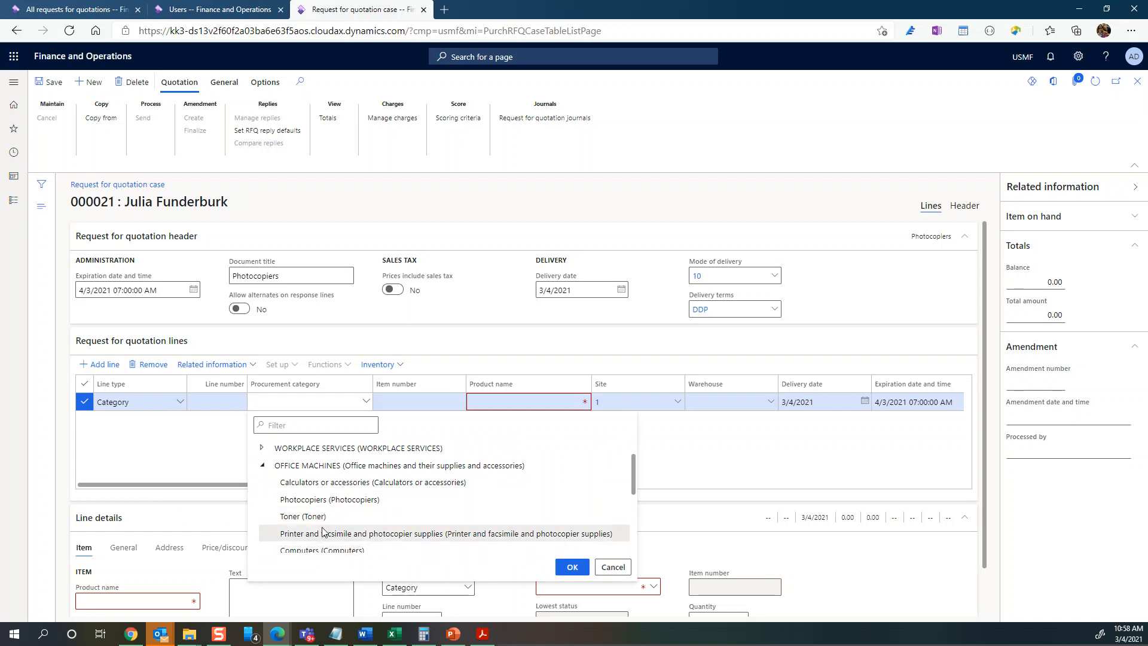
scroll(323, 531, down, 1)
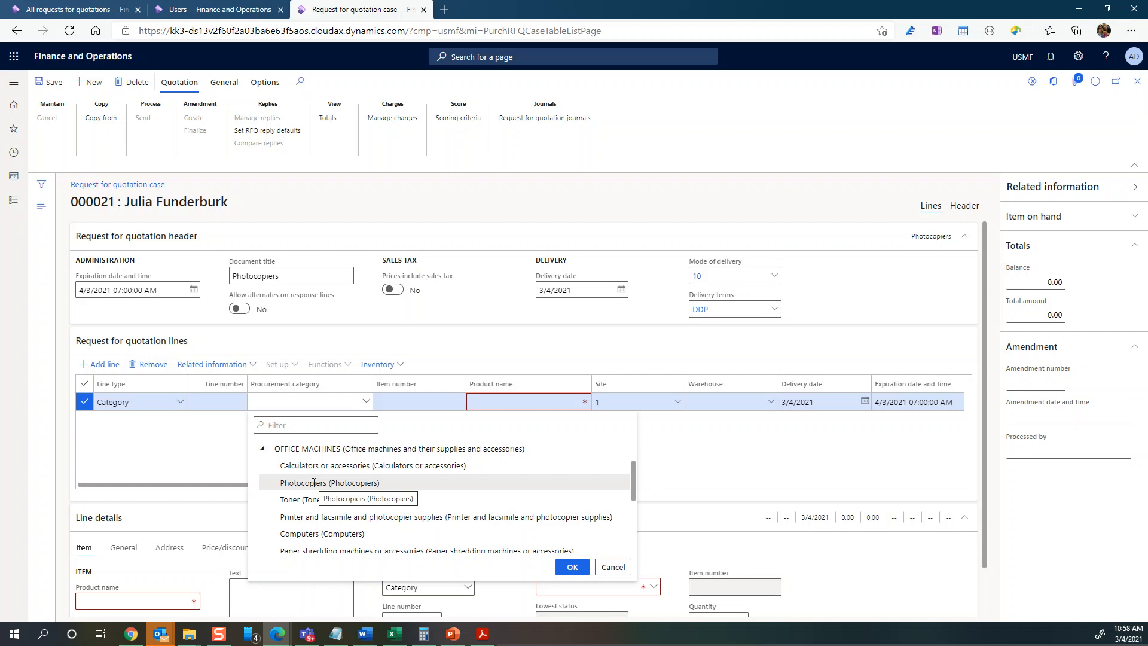
click(313, 483)
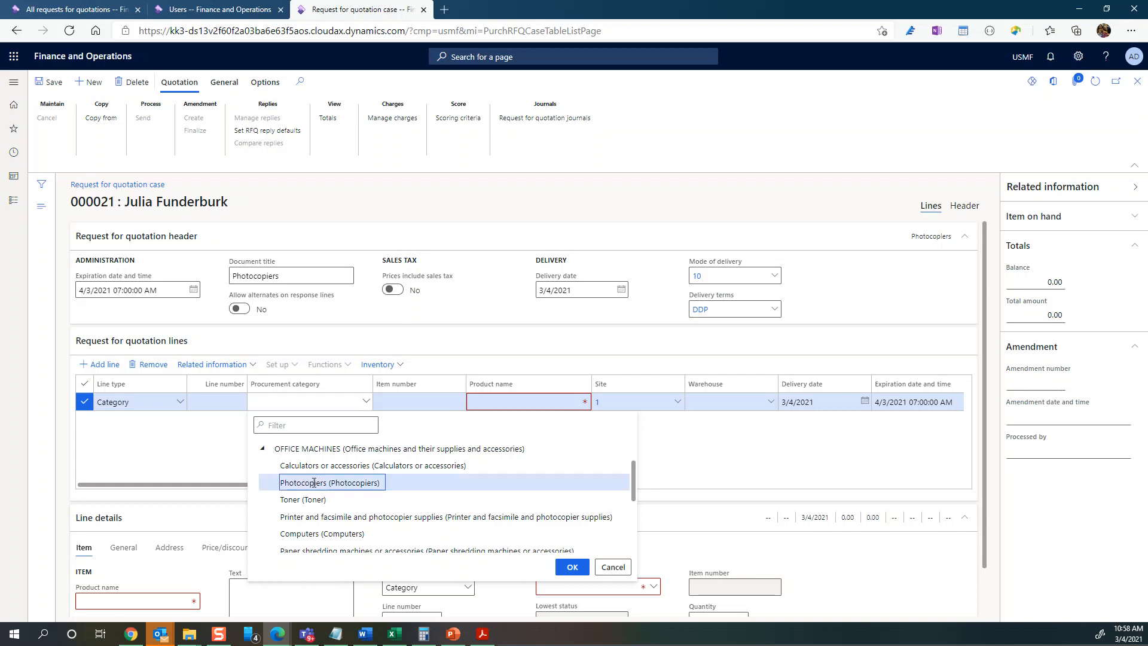
click(572, 567)
- Set the line's product name to Photocopiers and delivery date to 4/30/2021
click(502, 402)
text(Photo)
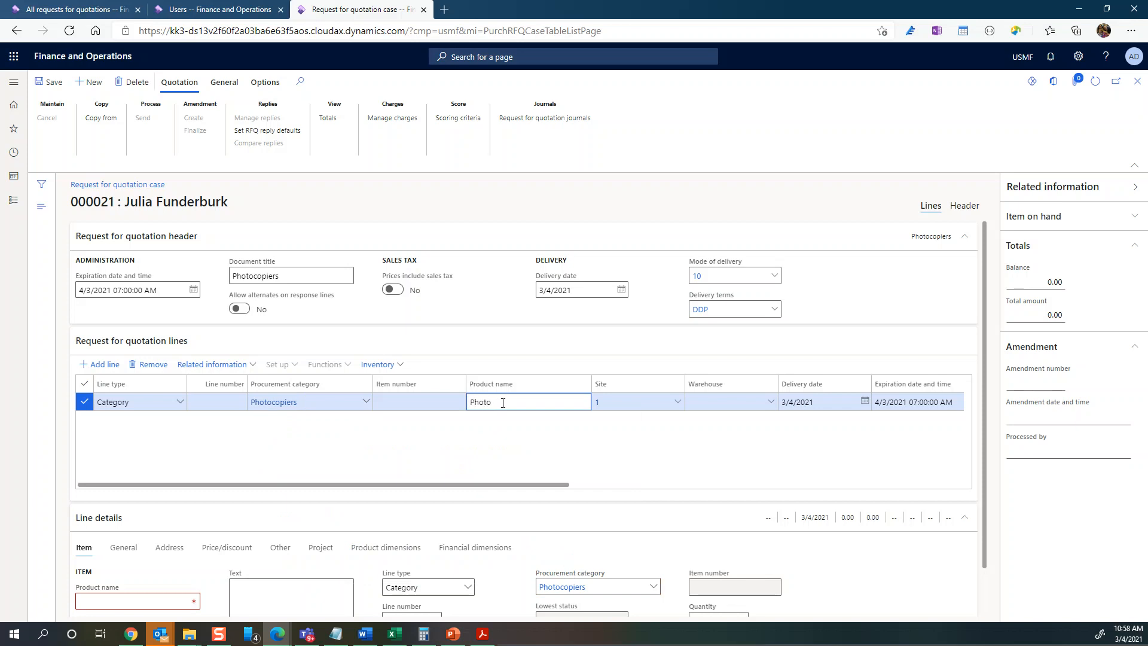
key(Tab)
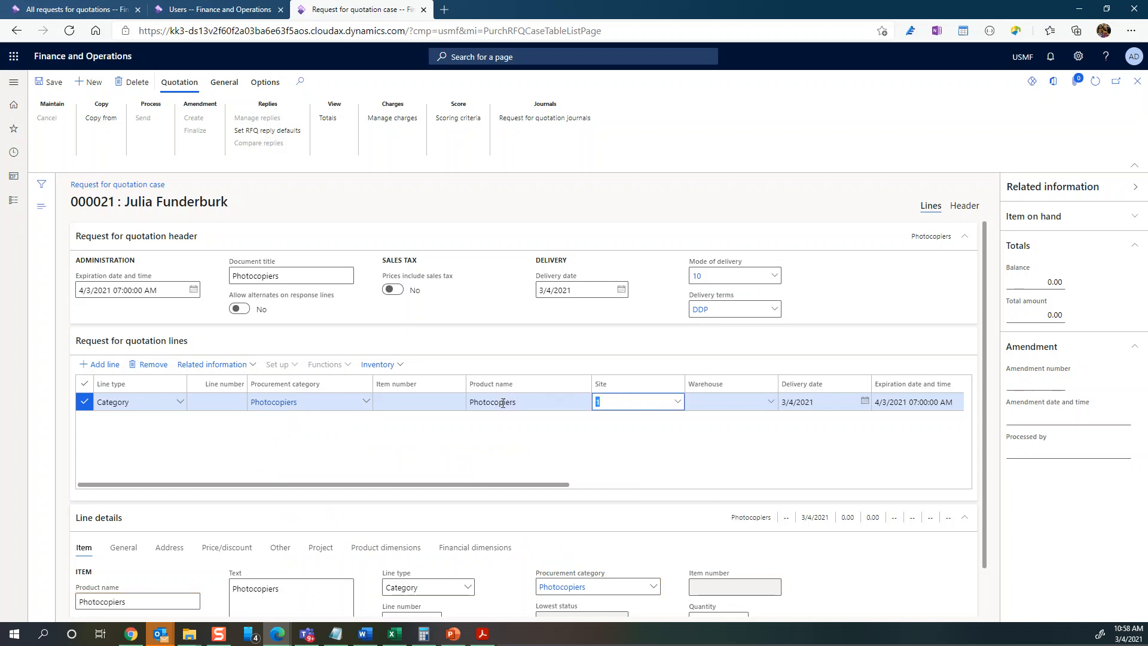
key(Tab)
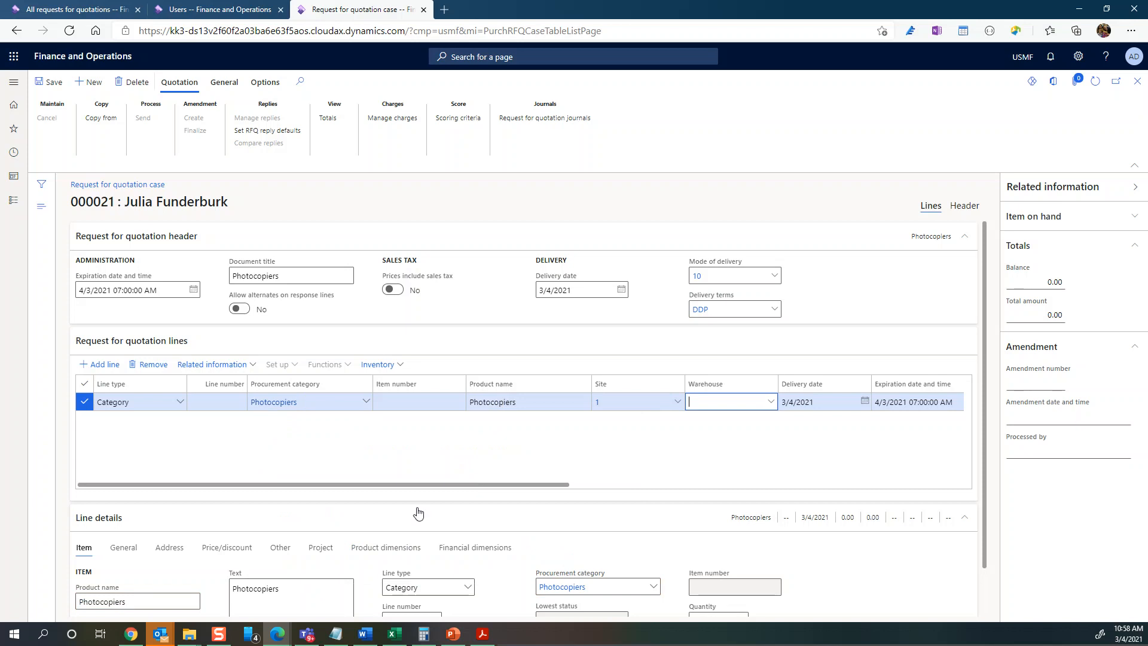
drag(416, 485, 625, 486)
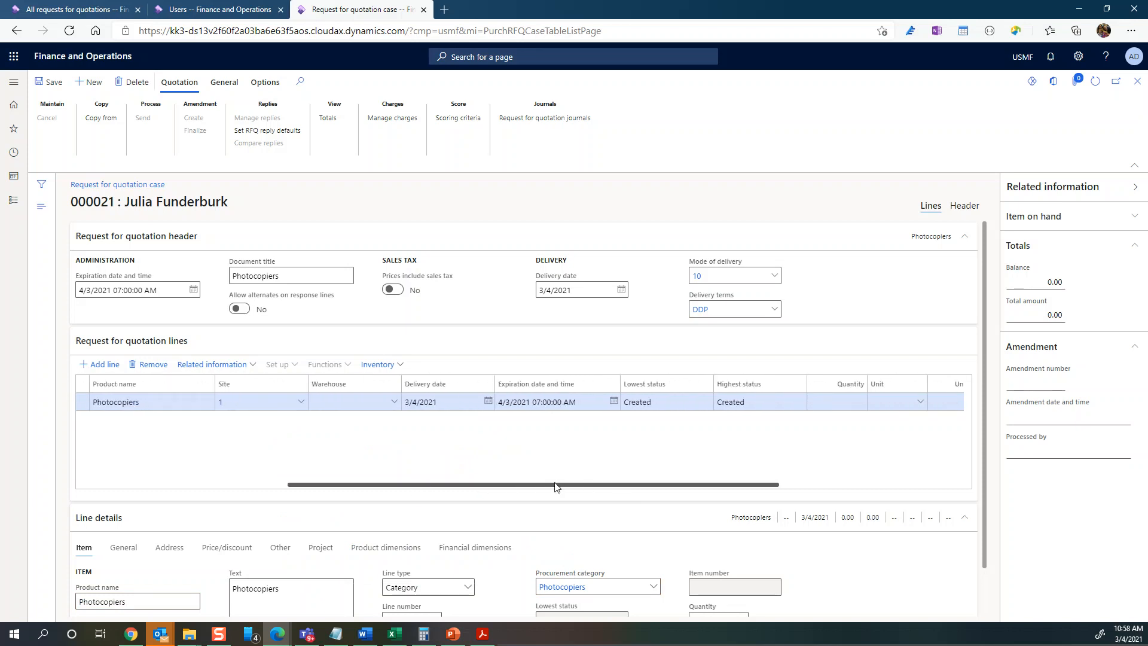
click(488, 402)
click(543, 431)
click(525, 553)
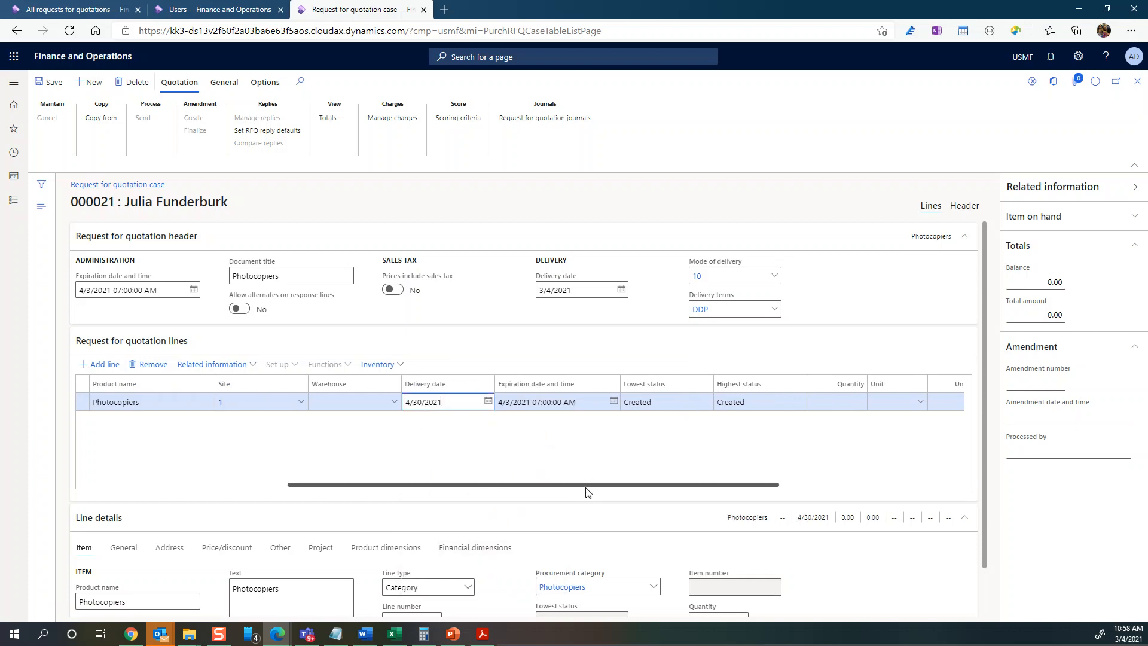
- Set the line to quantity 20, unit ea and unit price 2,000.00
drag(585, 486, 684, 483)
click(652, 402)
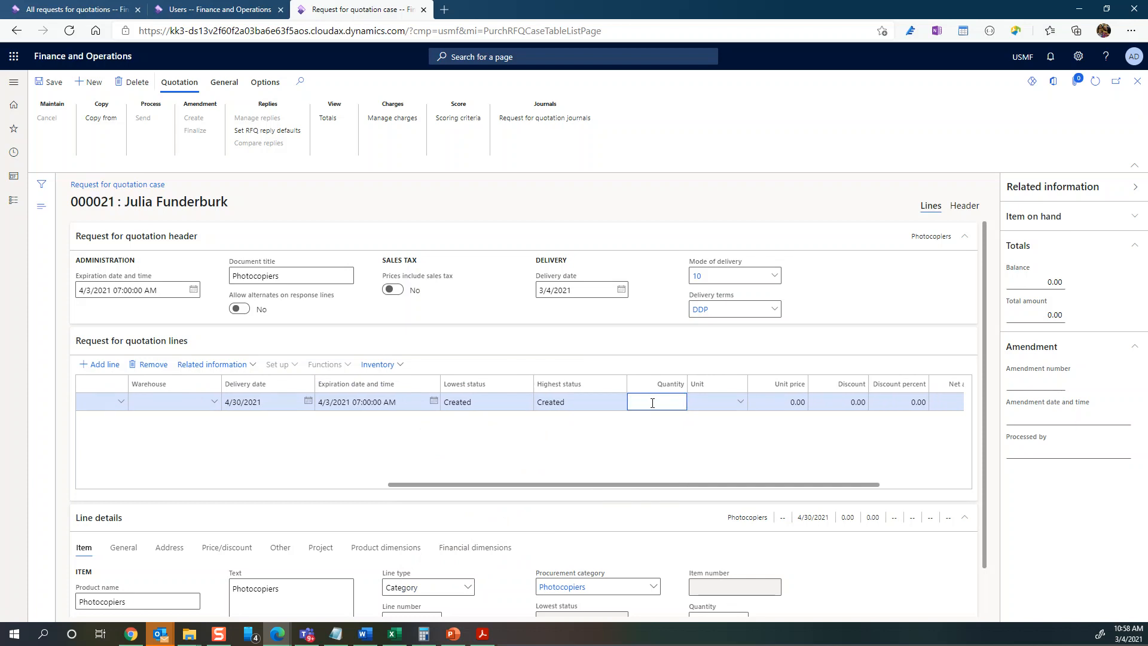
key(Tab)
text(2000)
key(Tab)
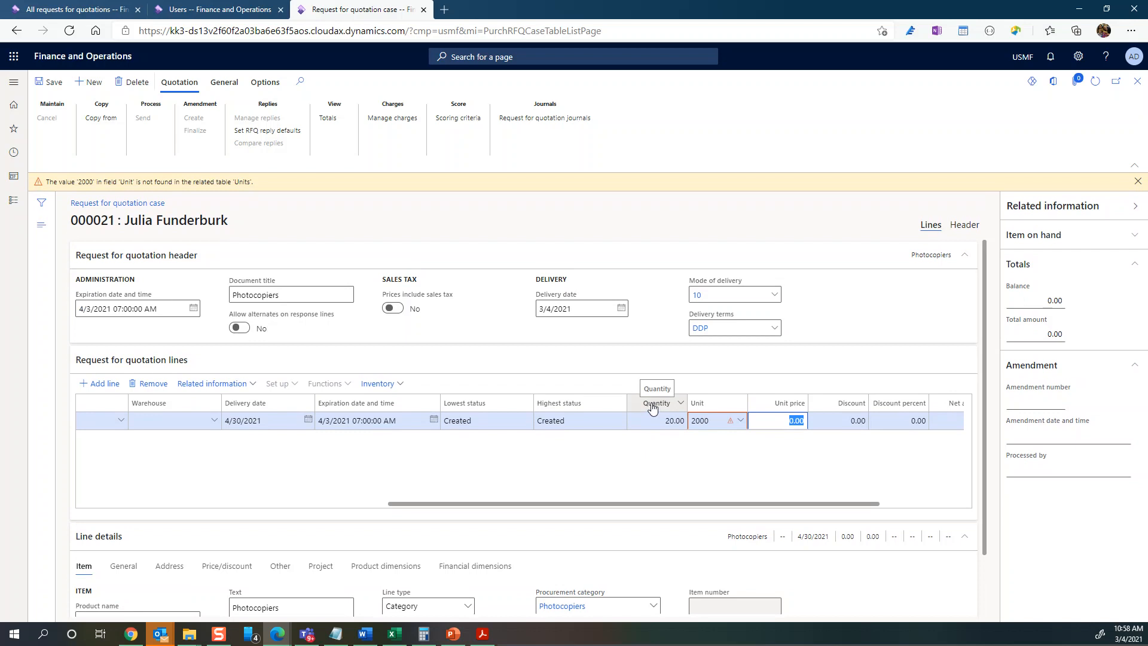
click(719, 421)
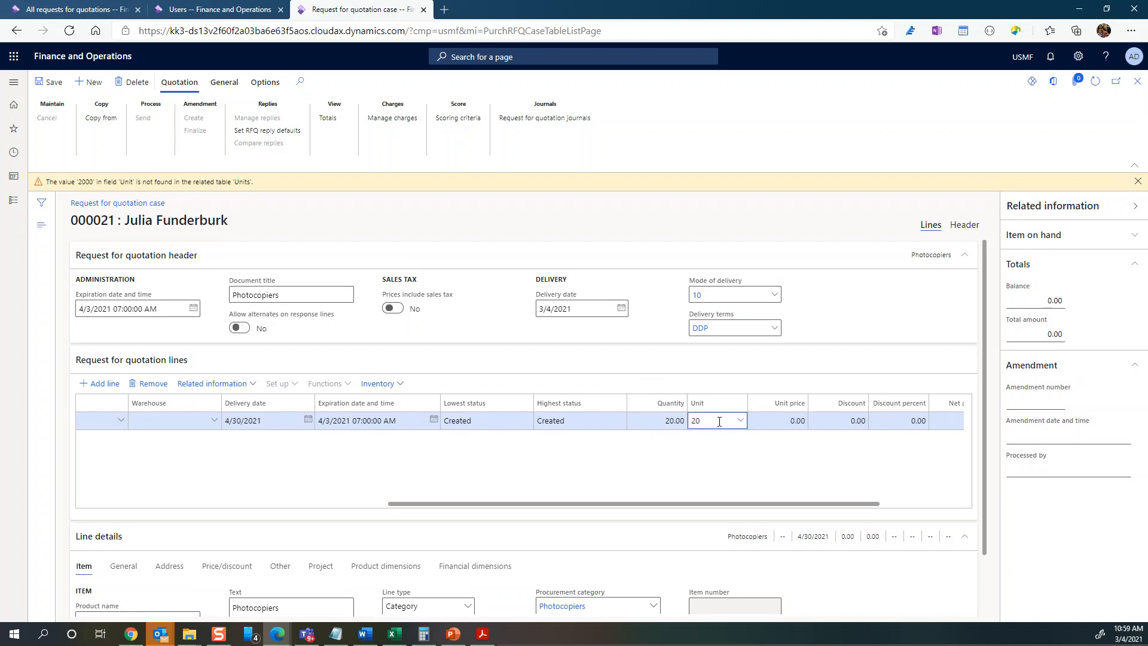
key(Tab)
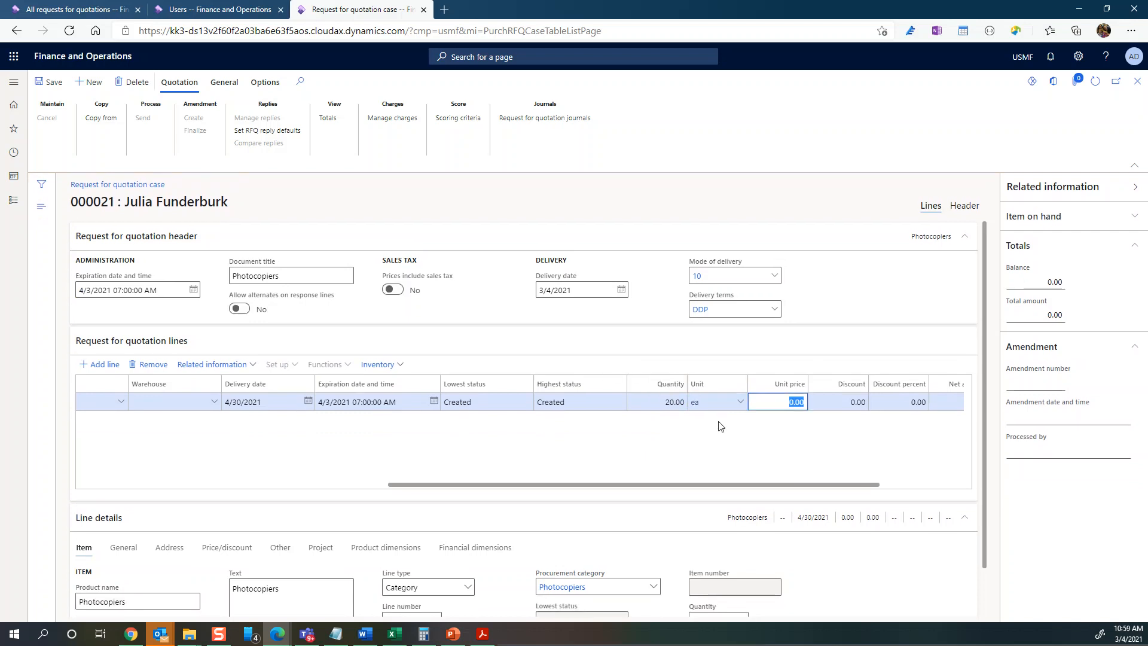
text(20)
key(Tab)
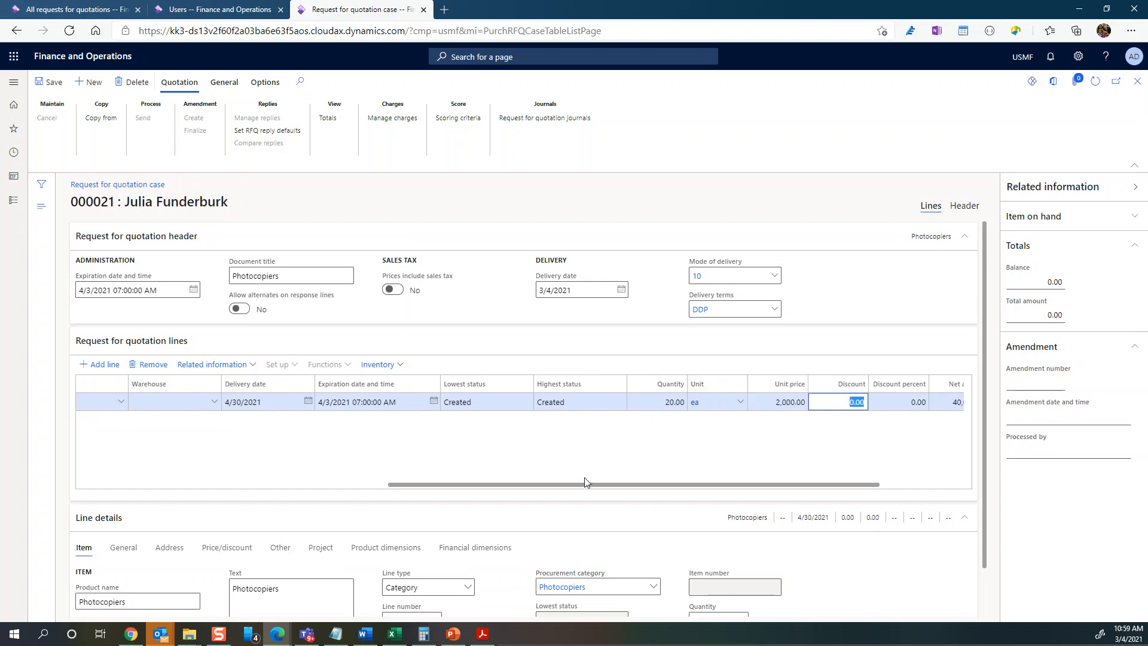
drag(616, 483, 256, 495)
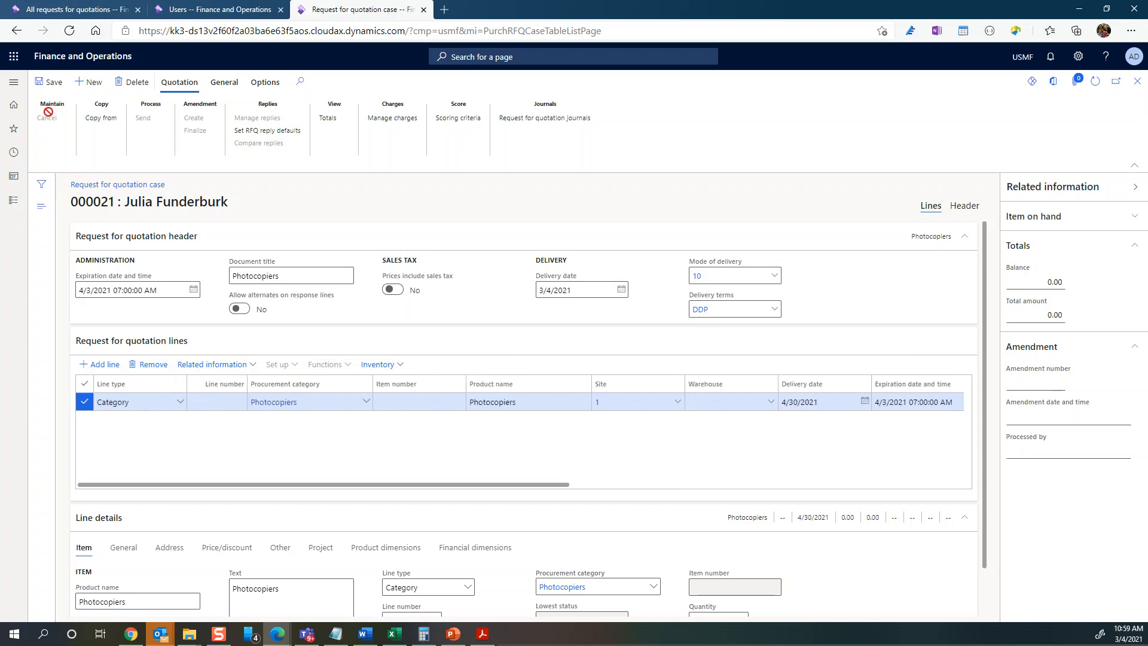
- Save the request for quotation
click(50, 90)
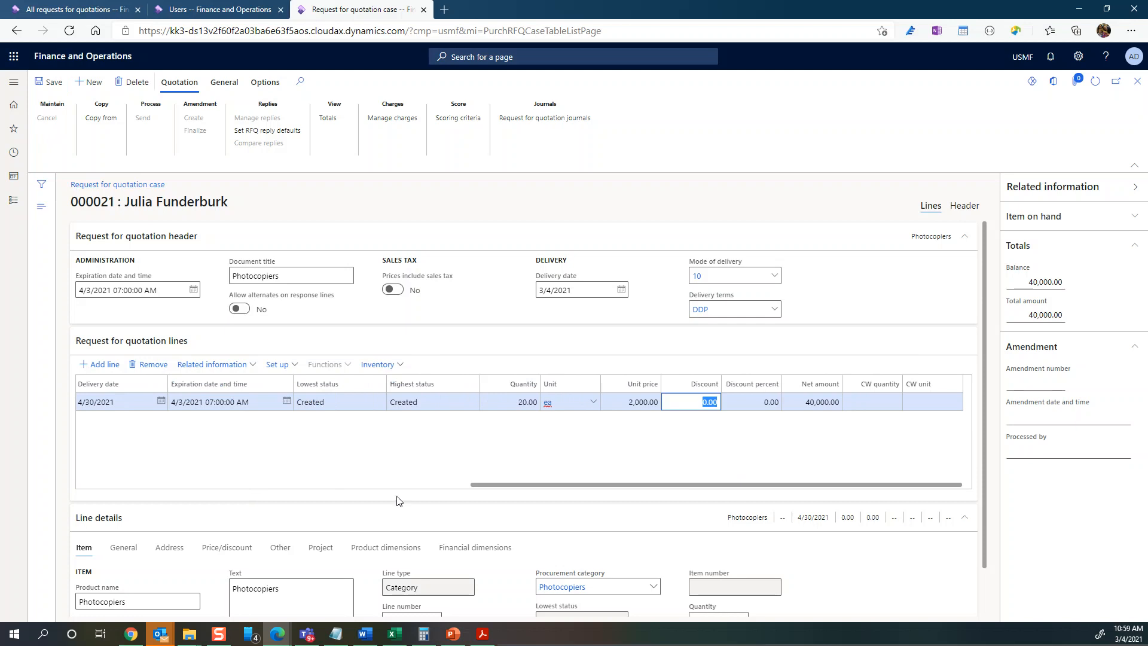
drag(540, 490, 77, 476)
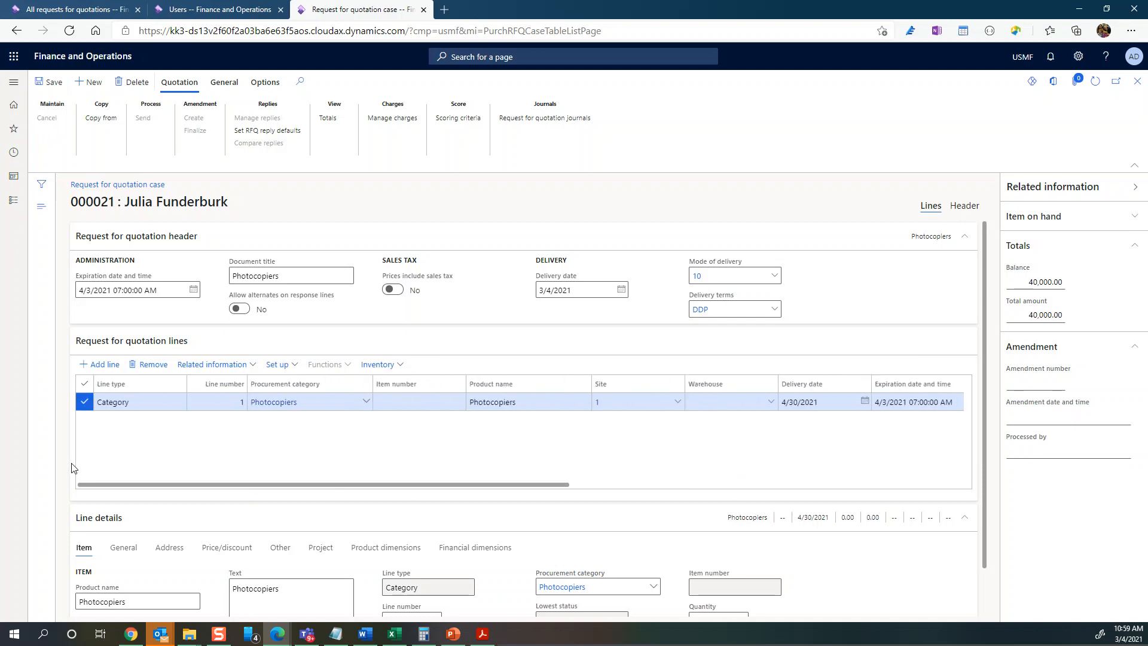
scroll(358, 519, down, 1)
scroll(358, 521, up, 1)
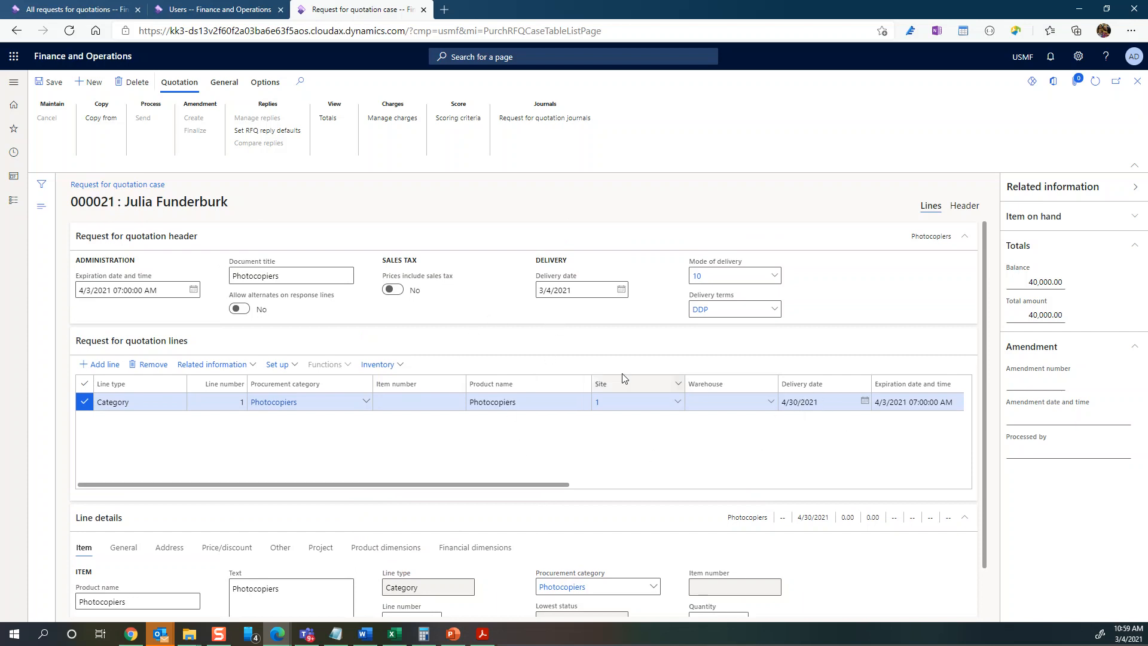
- Set the header delivery date to 4/30/2021 and apply it to the quotation lines
click(624, 291)
click(622, 290)
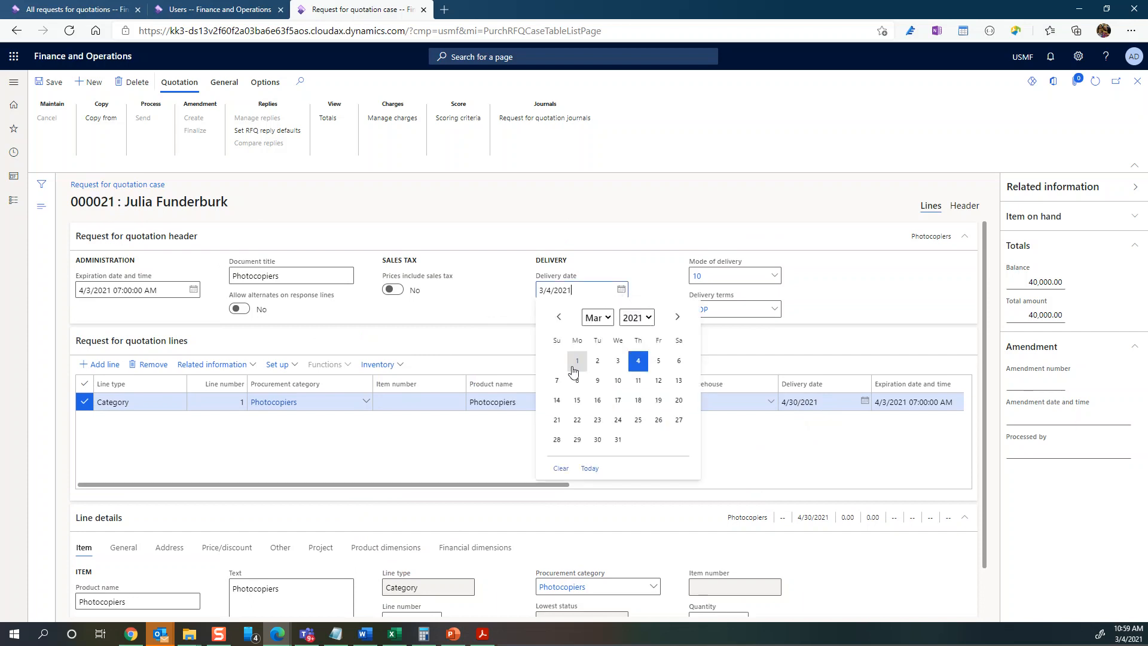
click(677, 317)
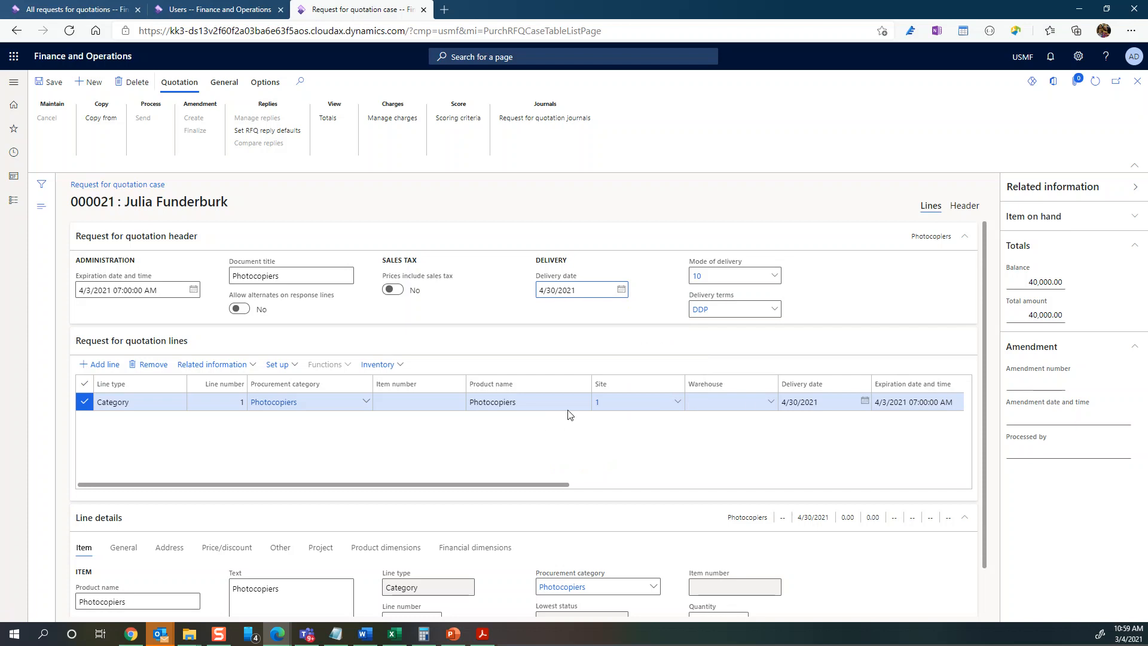
click(47, 82)
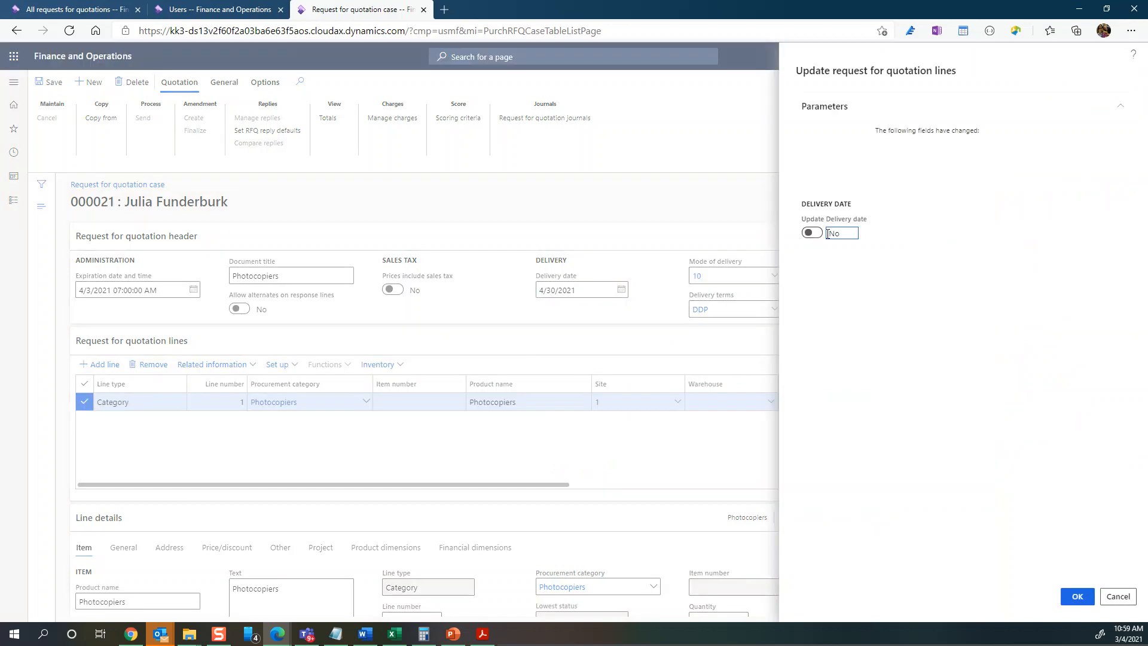
click(810, 234)
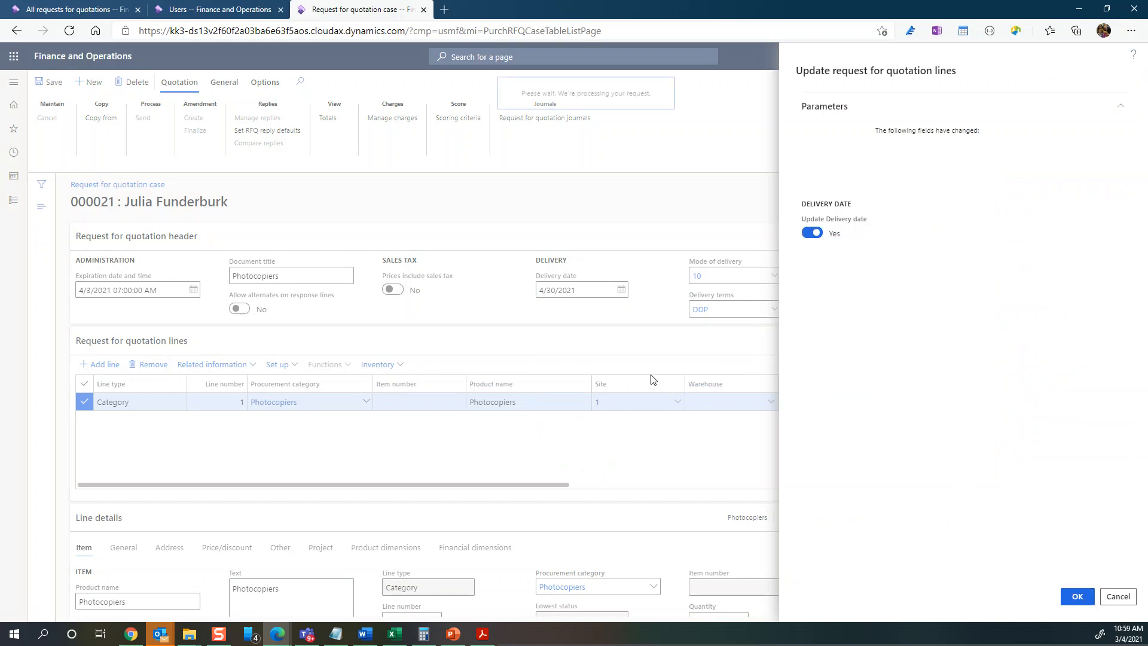
click(1077, 596)
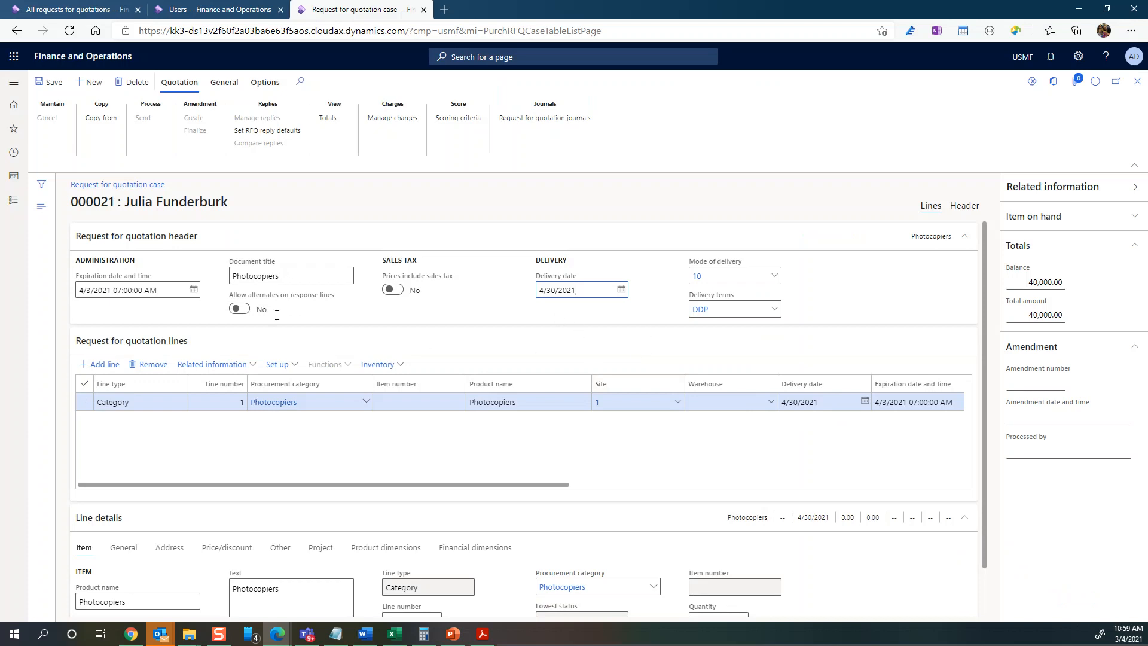
- In the header view, enter the RFQ description 'This is a RFQ for additional Photocopiers at Contoso...'
click(965, 207)
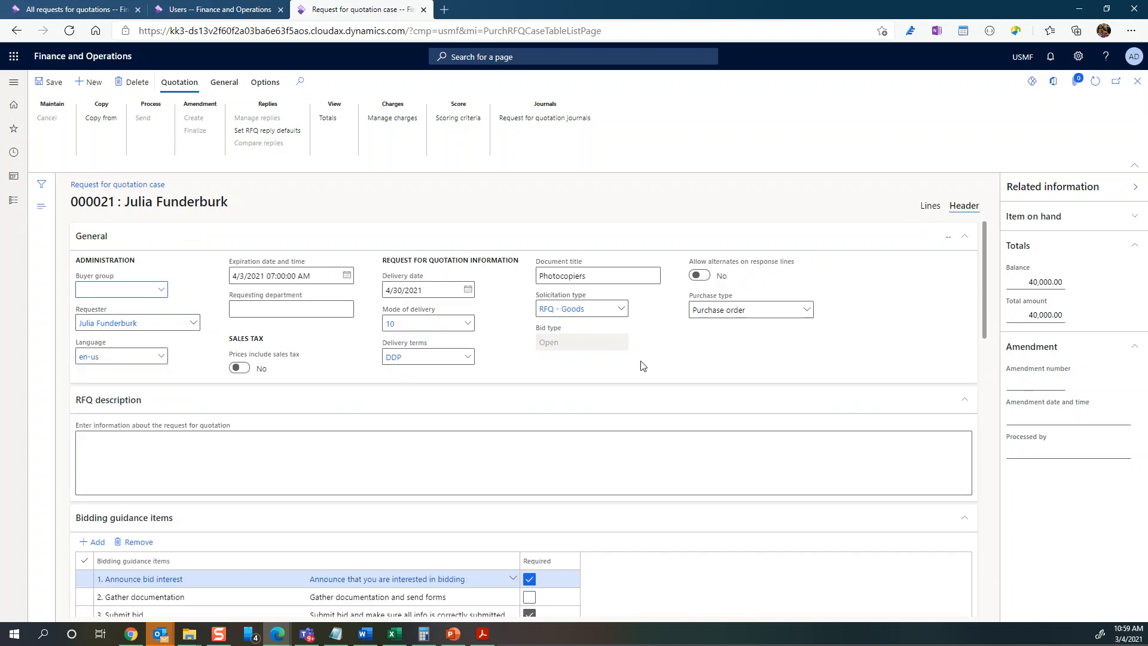
scroll(183, 433, down, 2)
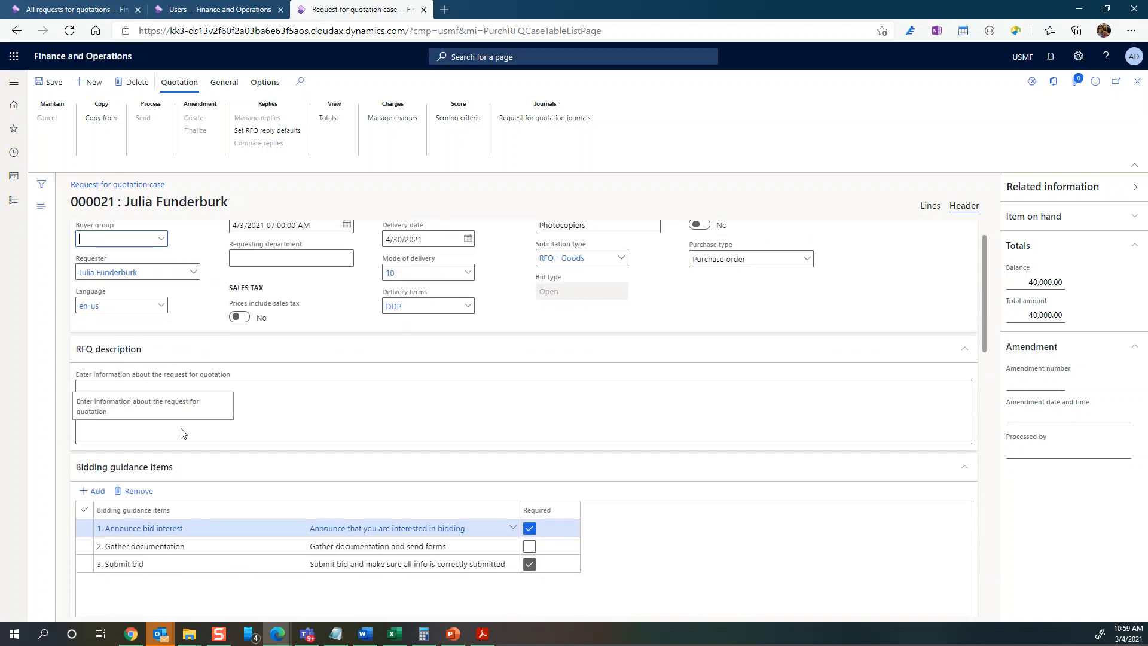
scroll(183, 433, up, 2)
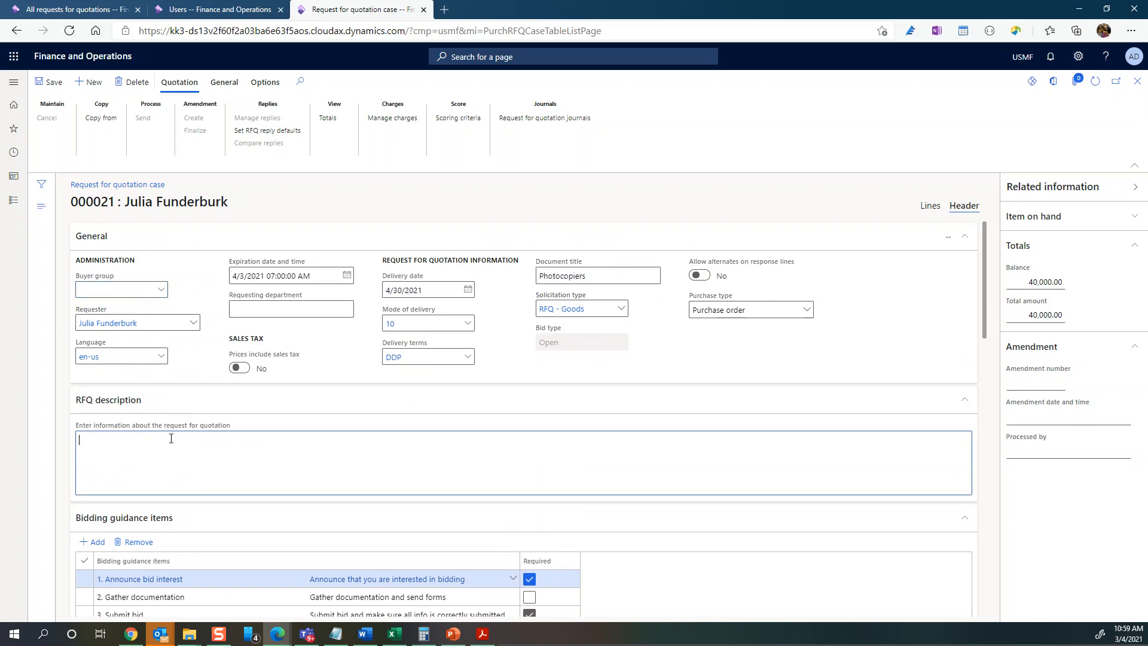
text(This is a RFQ for additional Photocopiers at Contoso...)
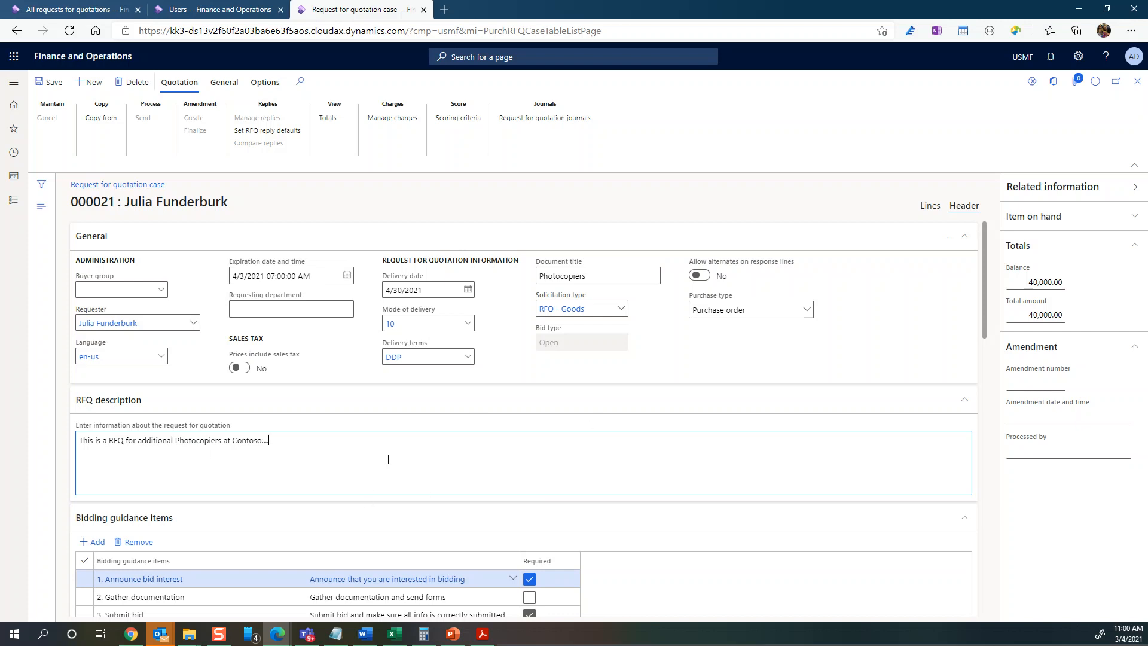
scroll(399, 459, down, 2)
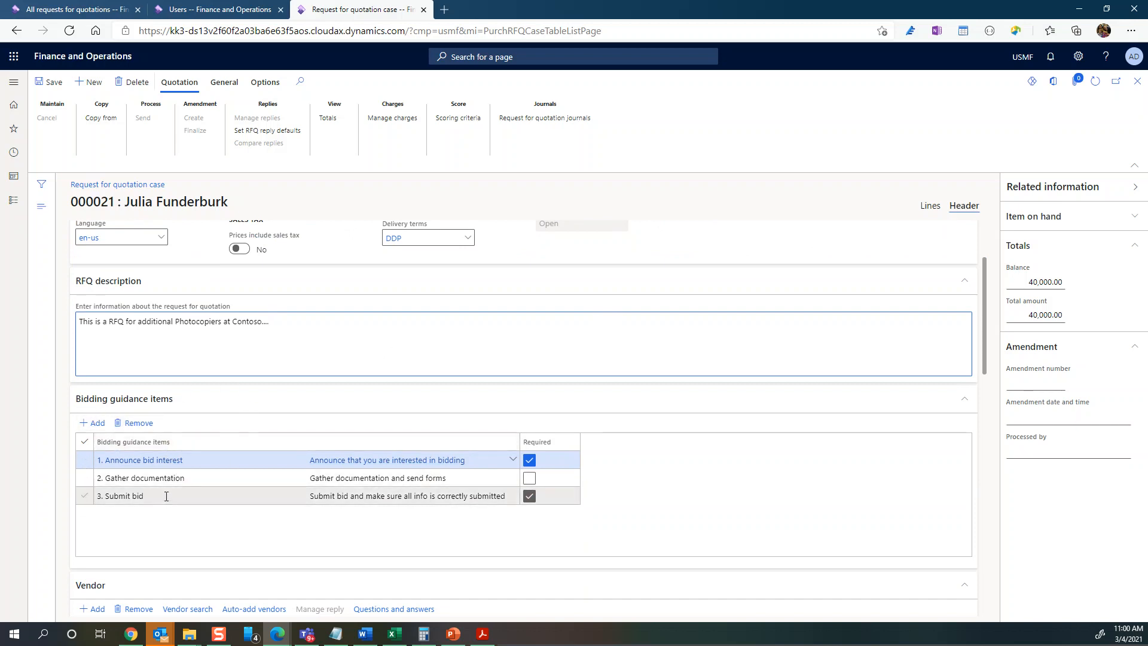
scroll(202, 499, up, 1)
scroll(202, 499, up, 2)
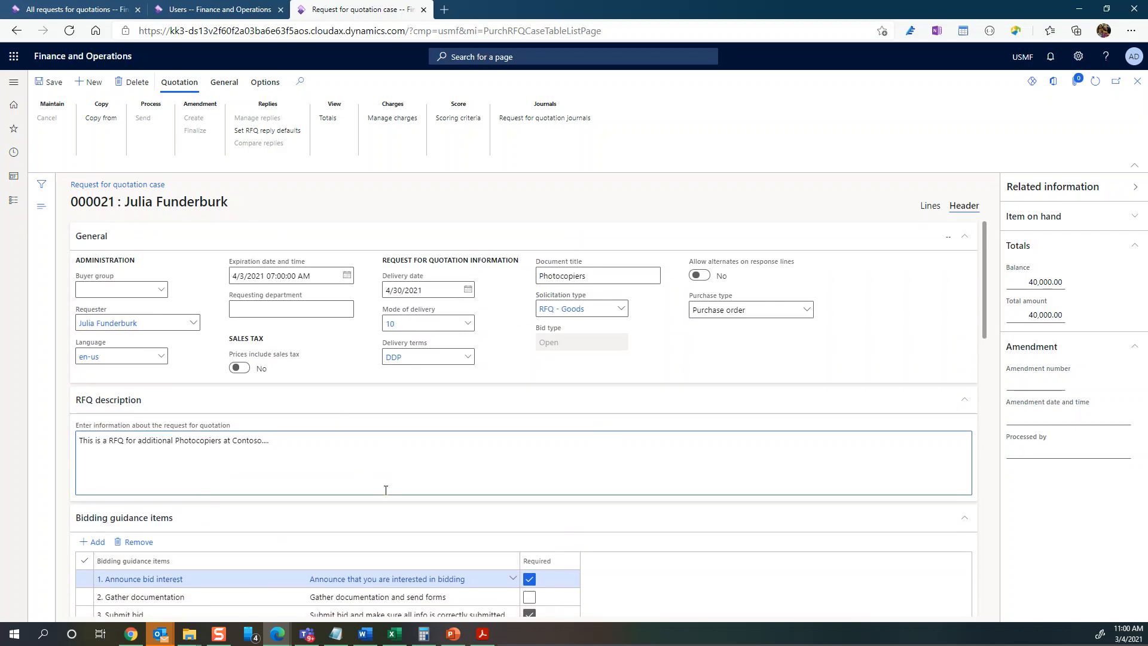
scroll(217, 570, down, 1)
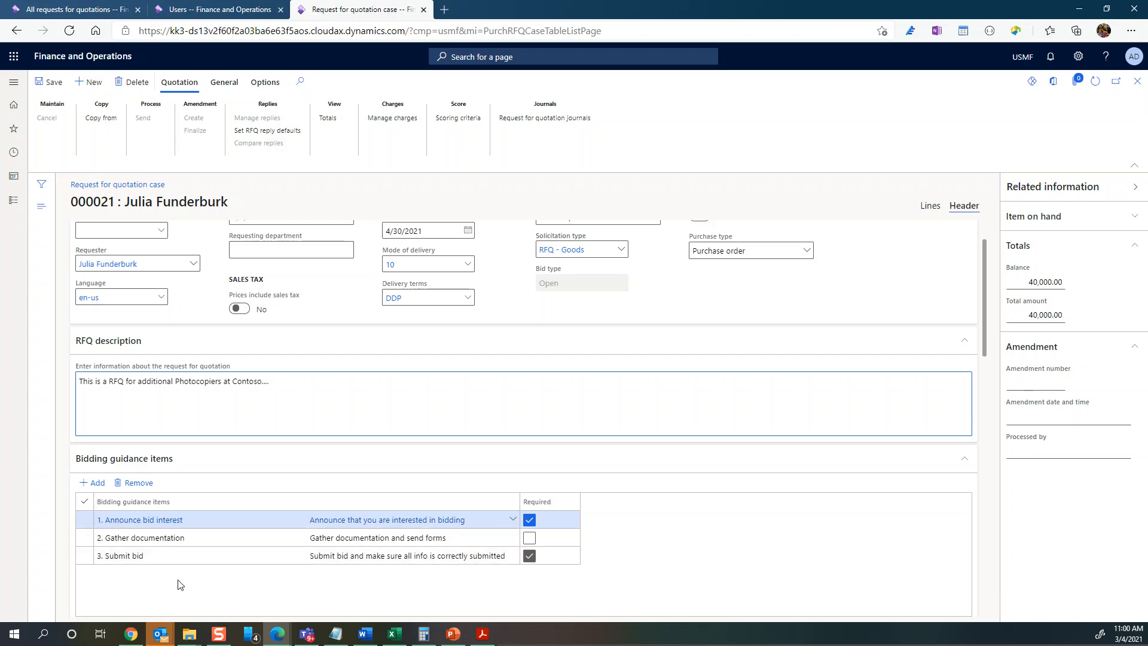
scroll(178, 585, down, 1)
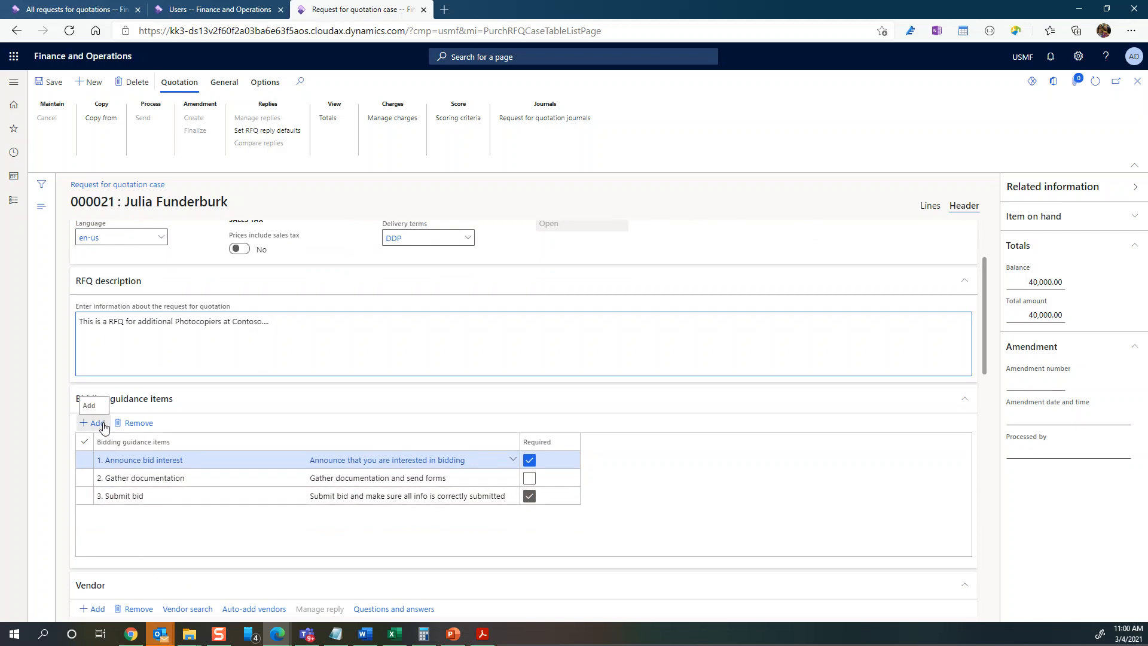
scroll(179, 487, up, 1)
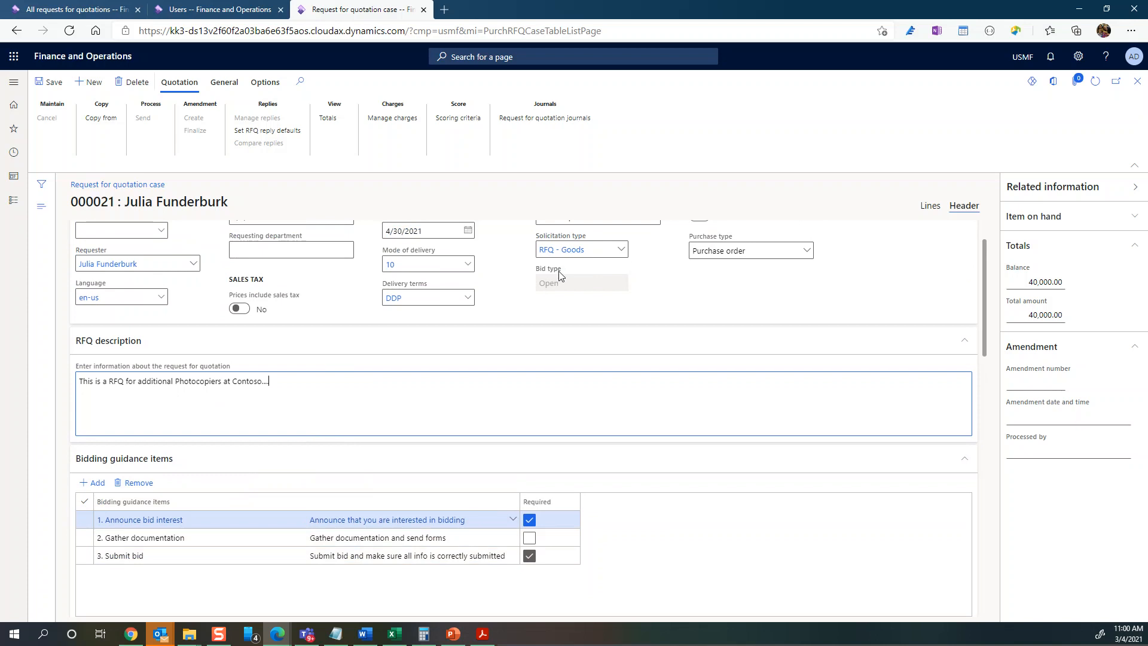
right_click(620, 253)
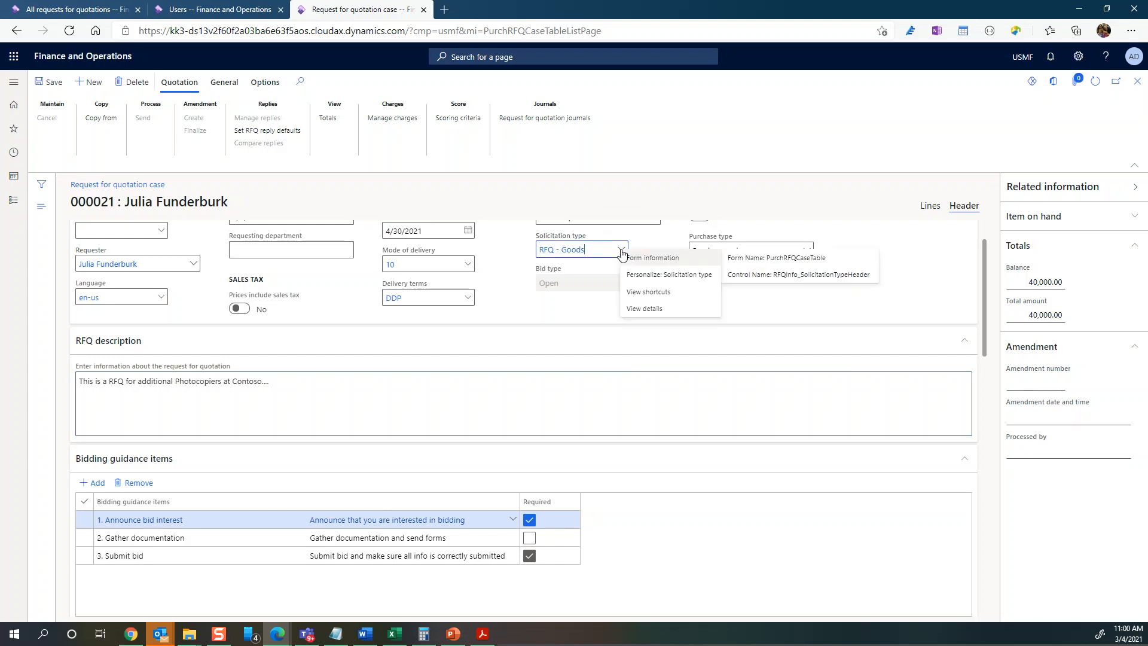
click(649, 309)
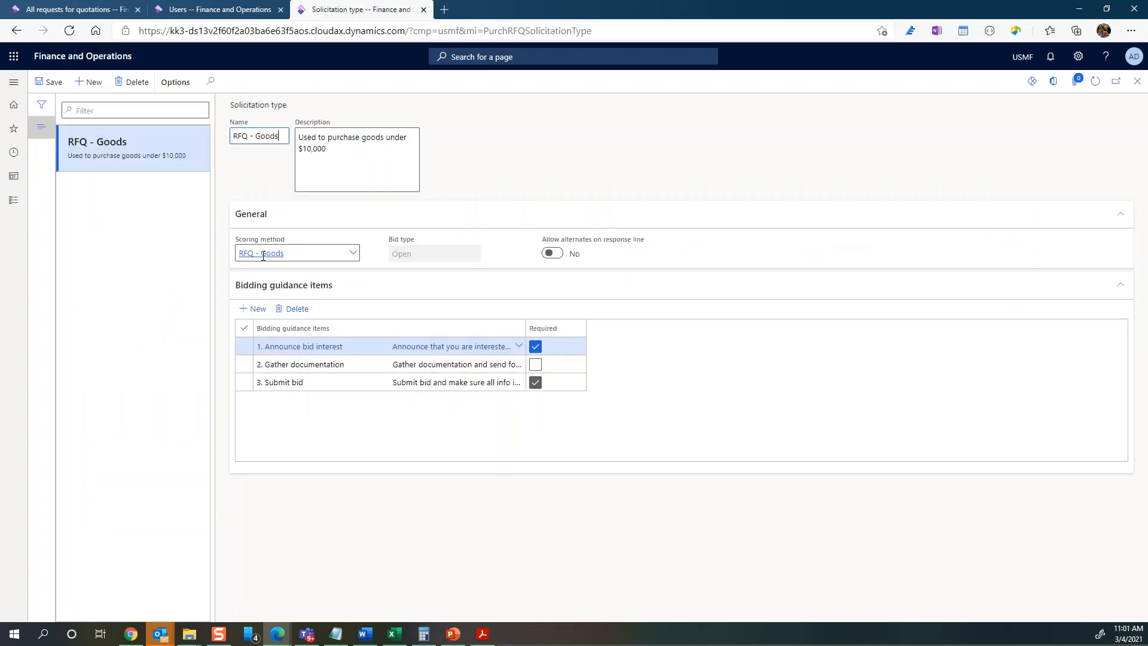
mouse_move(314, 253)
click(1138, 81)
scroll(486, 302, up, 1)
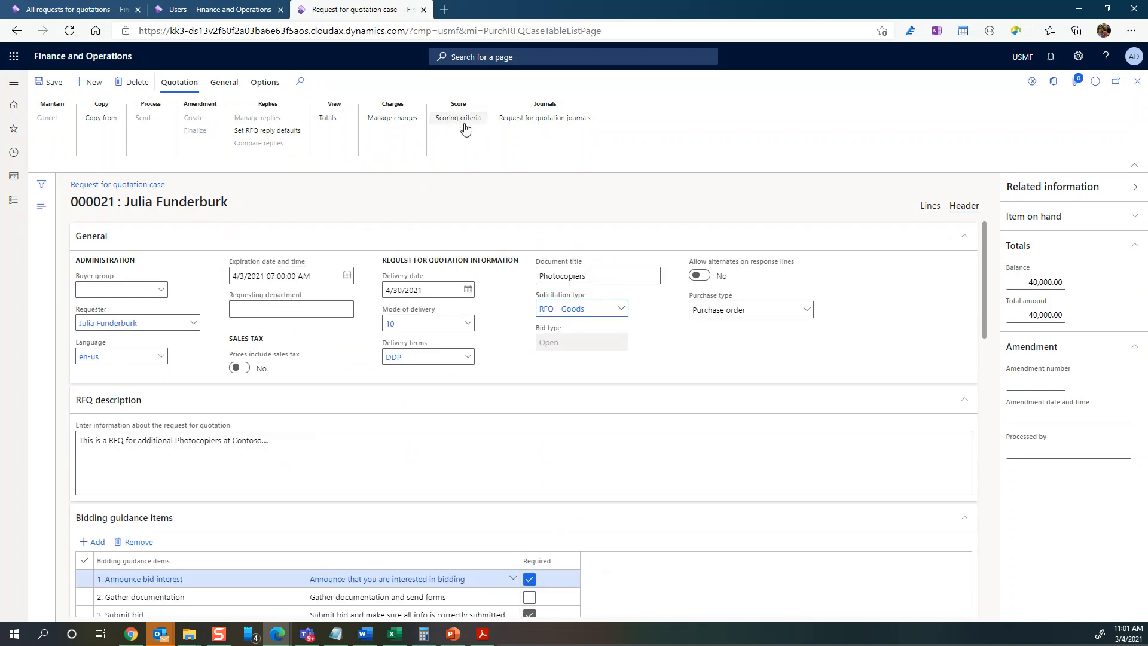
- Add a scoring criterion described 'Experience with vendor' with range 0 to 10
click(460, 118)
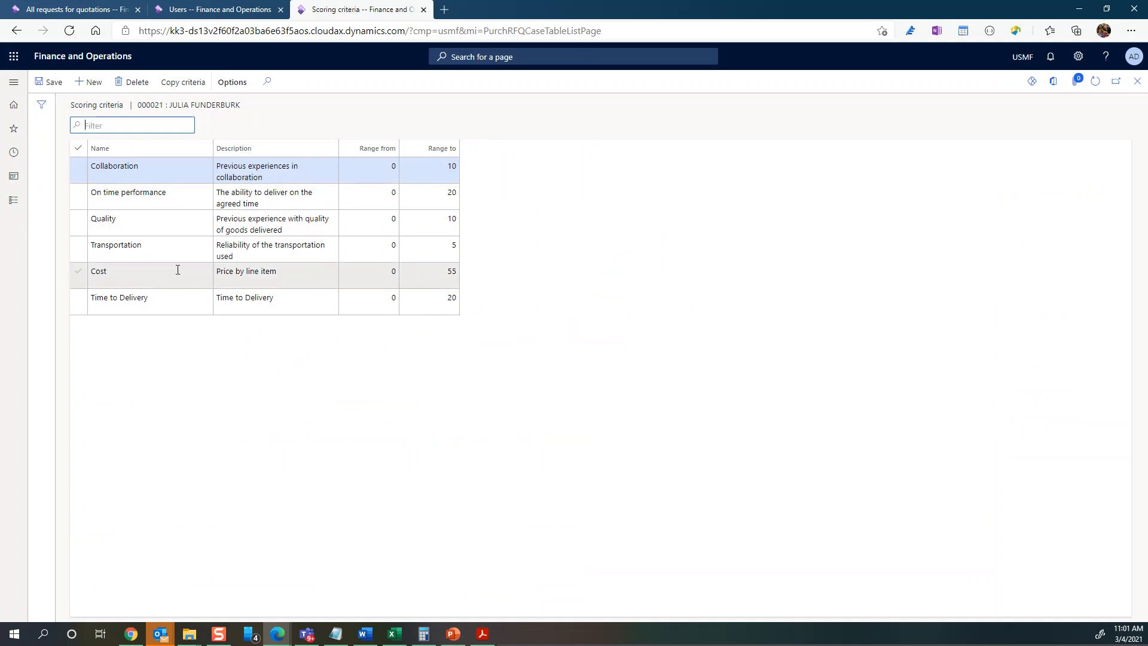
click(161, 300)
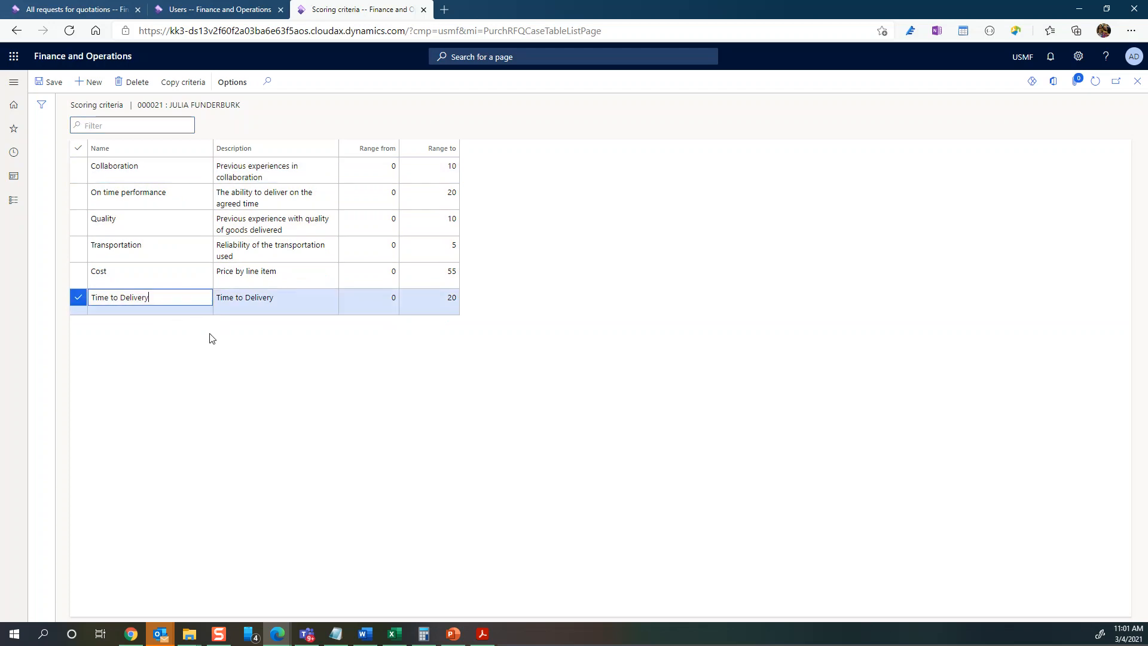
click(92, 84)
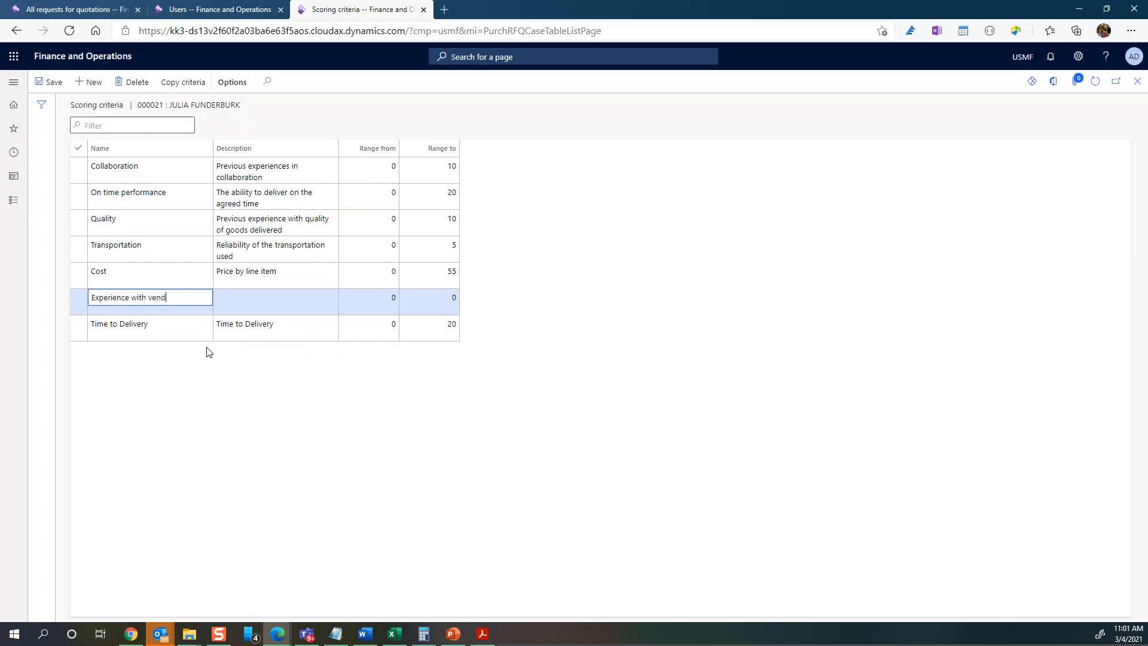
key(Tab)
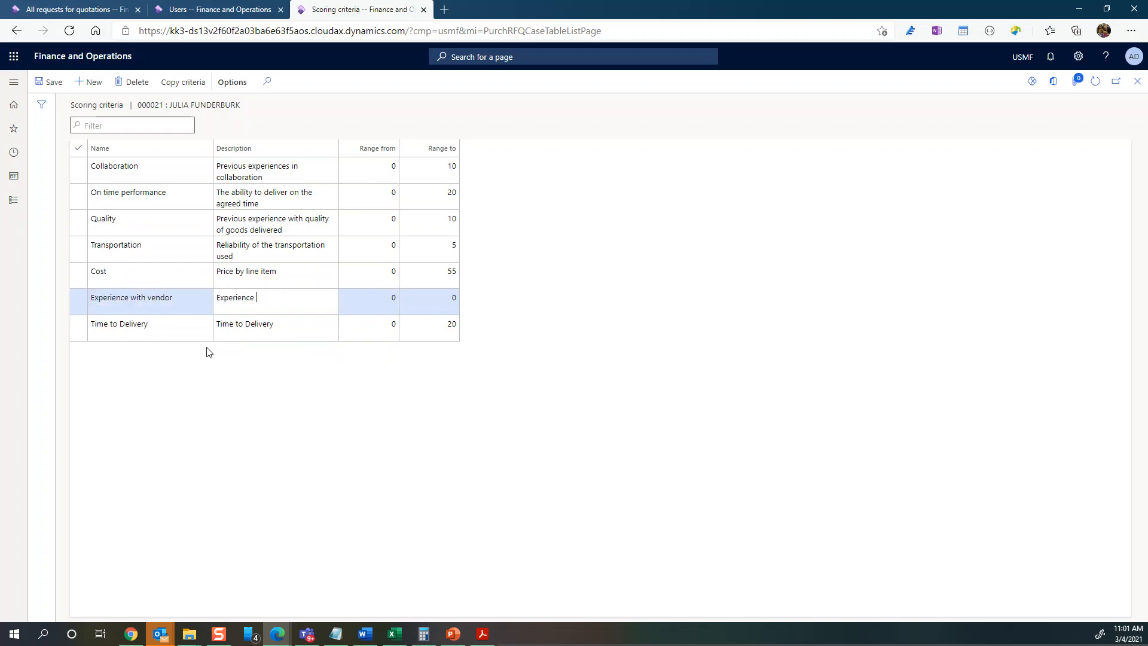
text(Experience with vendor)
key(Tab)
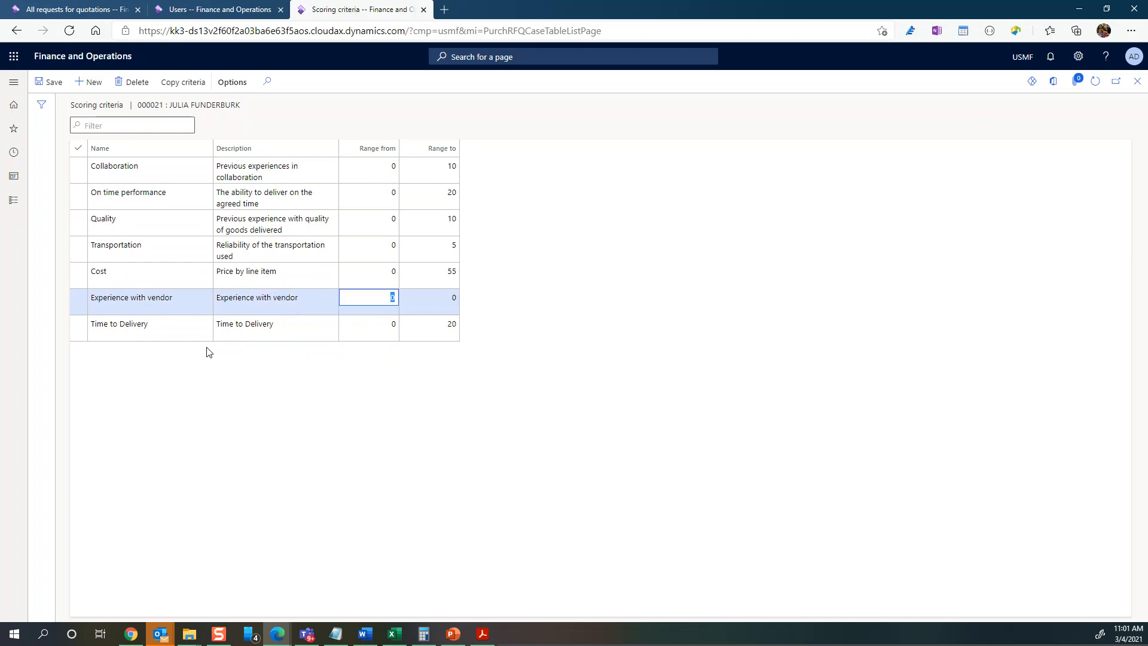
key(Tab)
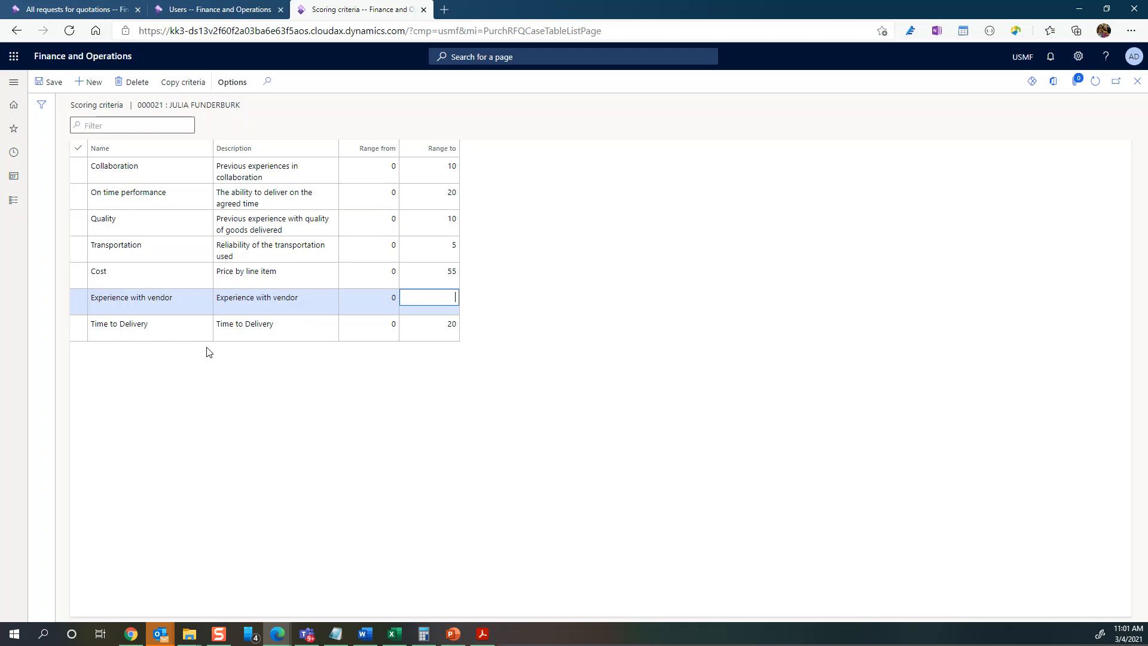
key(Tab)
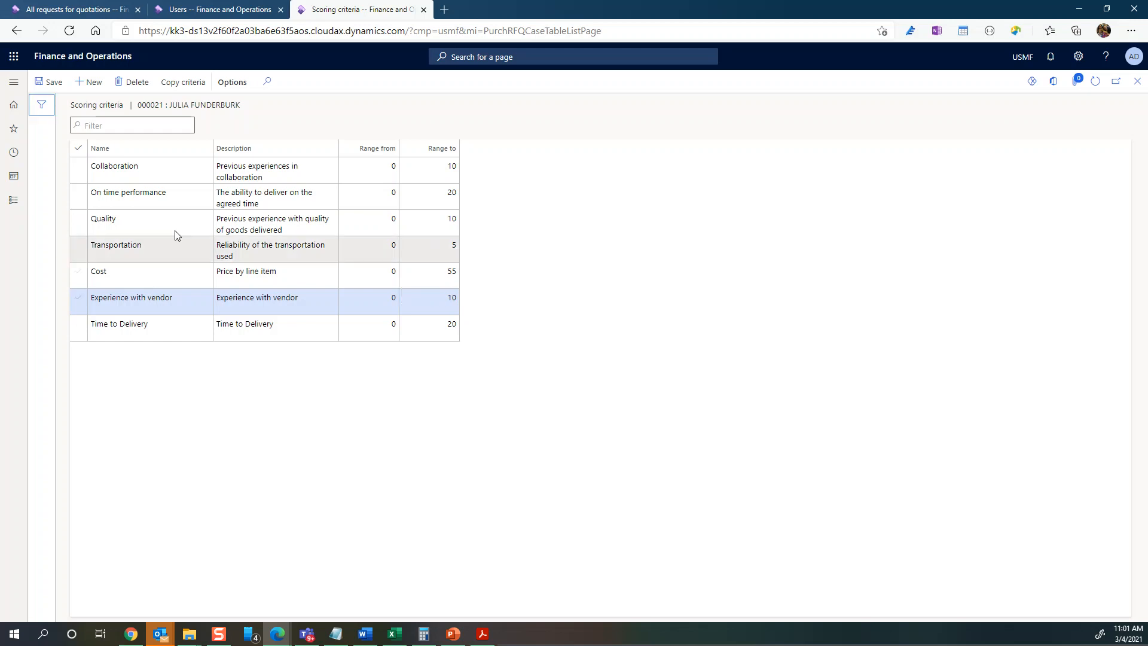
- Close the scoring criteria and open Vendor search from the RFQ's Vendor section
click(1139, 84)
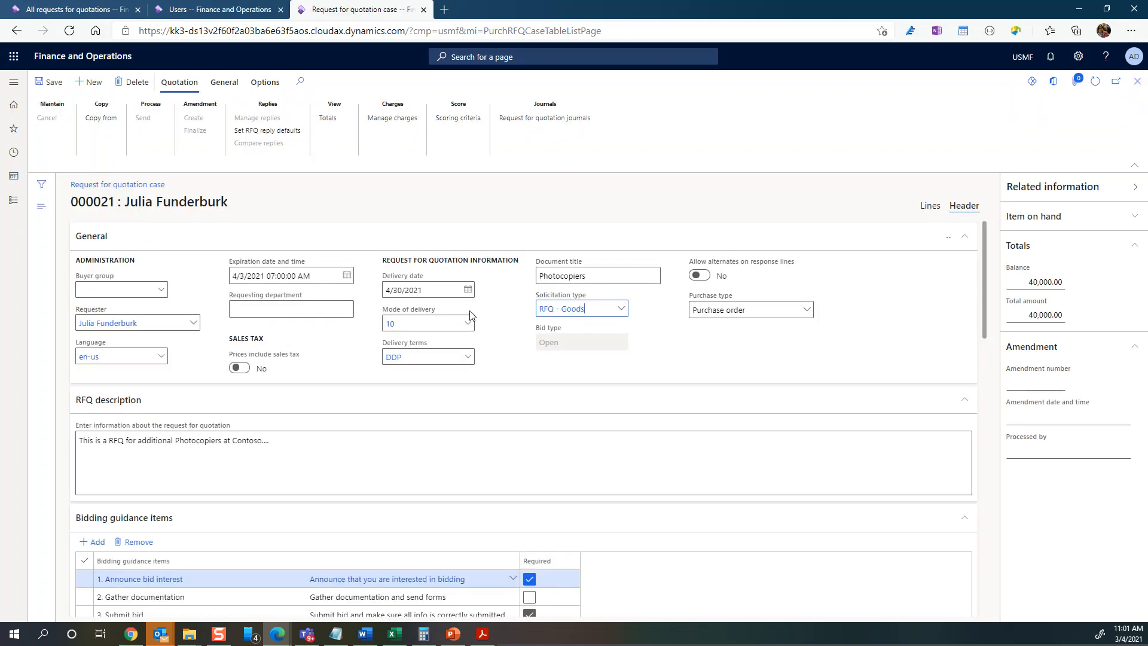
mouse_move(469, 315)
scroll(515, 346, down, 6)
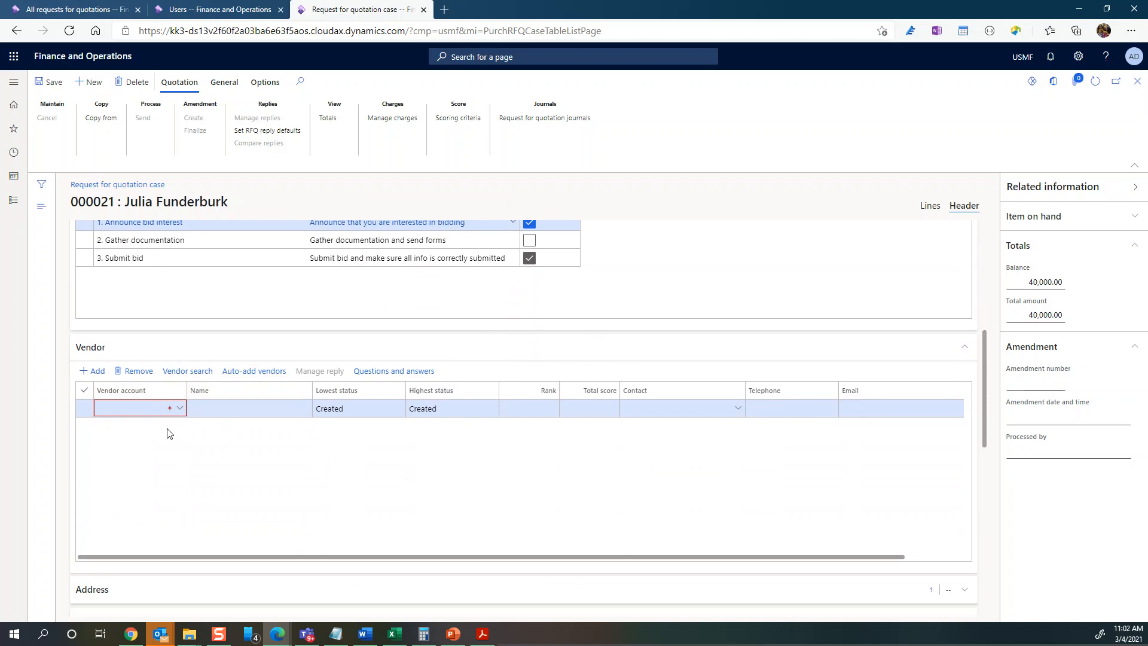
click(181, 375)
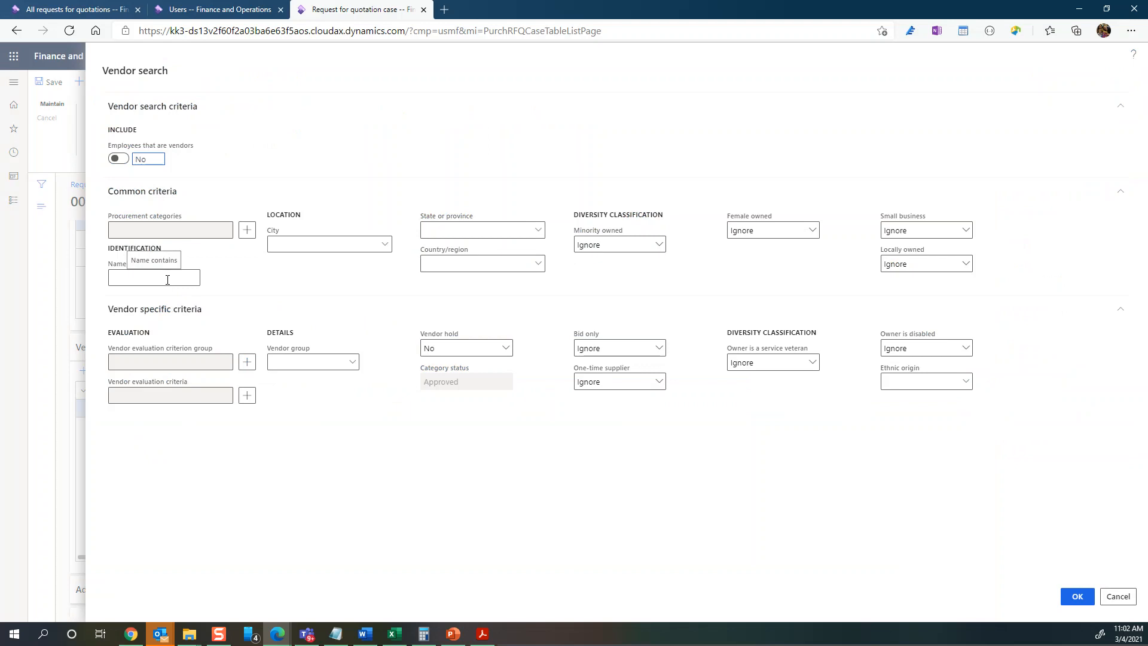
- Review the City, State or province and Minority owned criteria, then cancel without searching
click(301, 244)
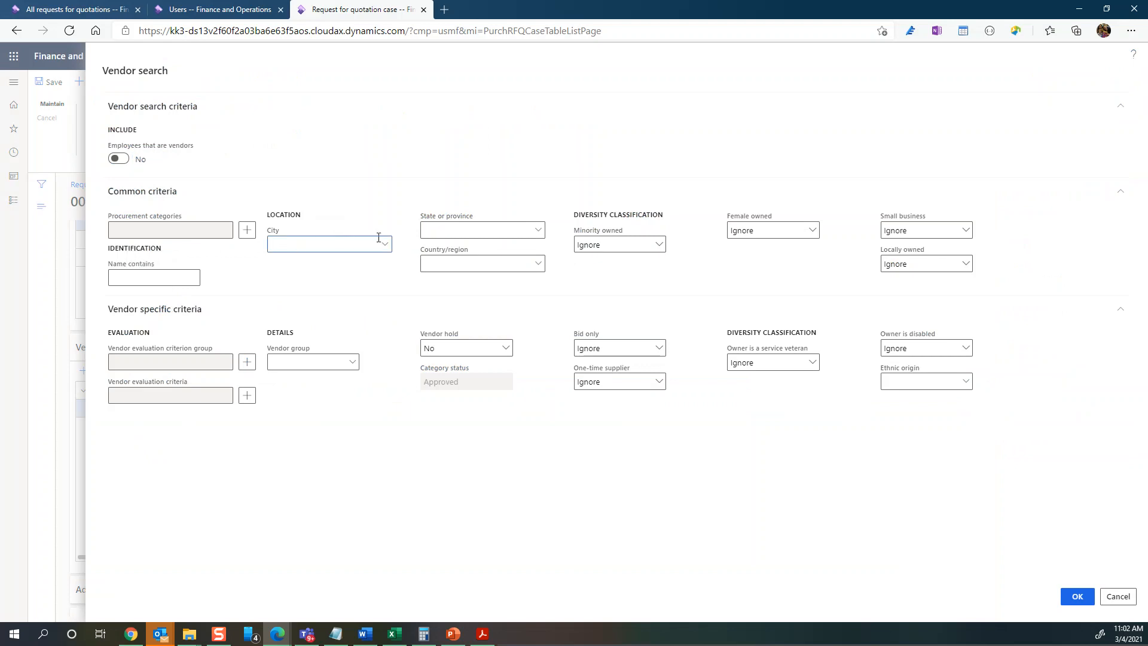
click(449, 230)
click(660, 246)
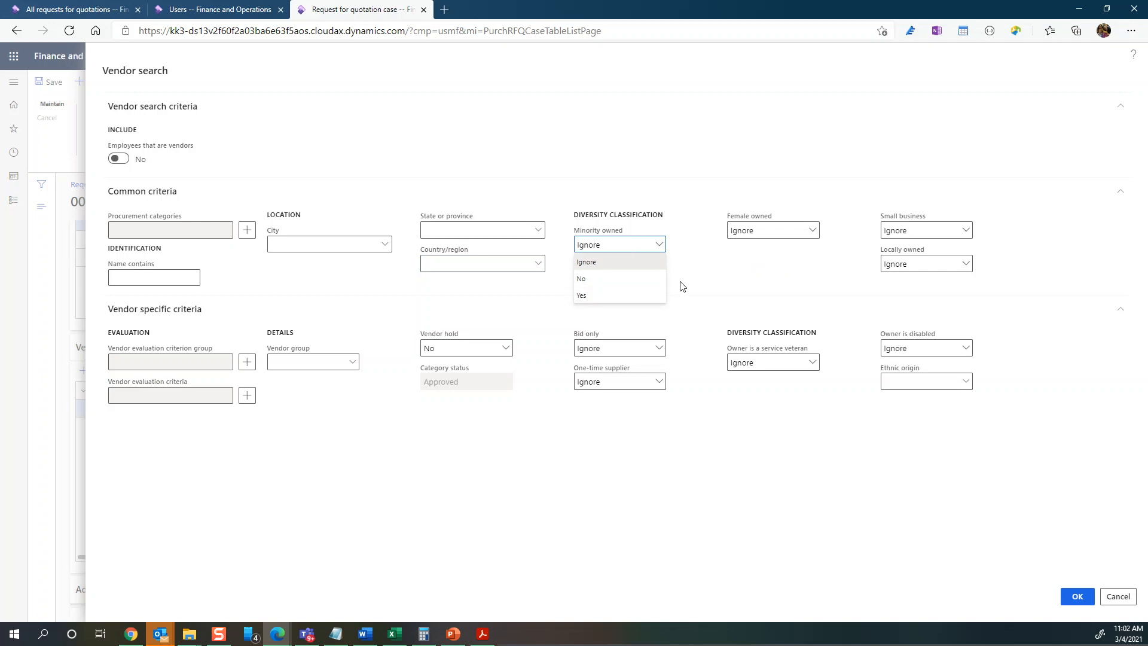
click(795, 252)
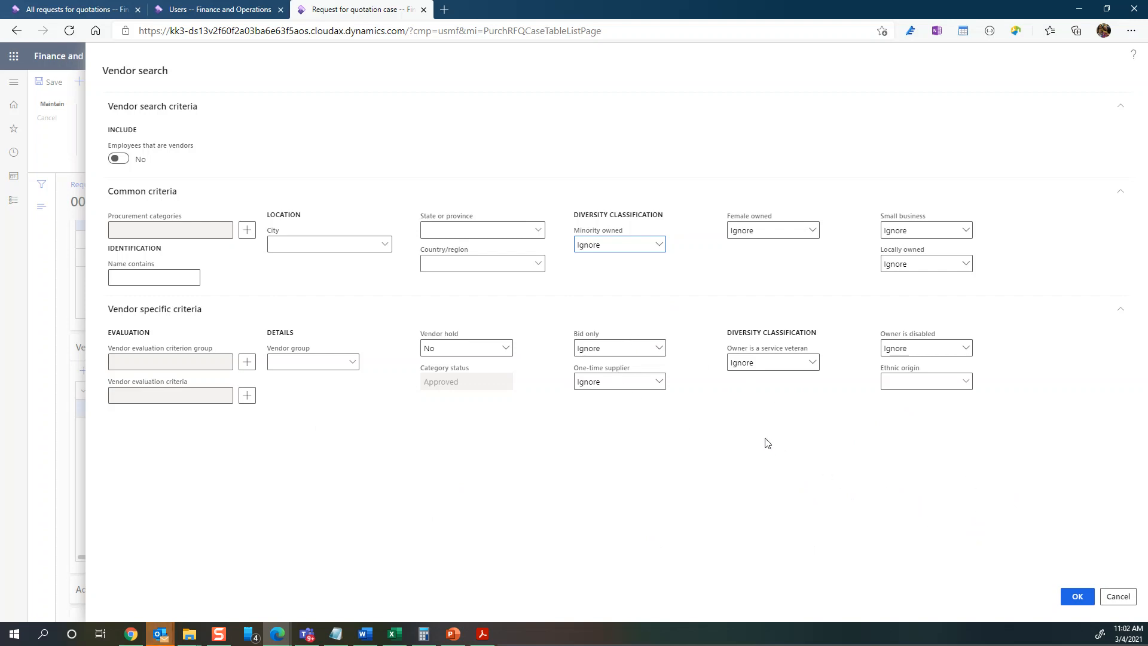
click(535, 235)
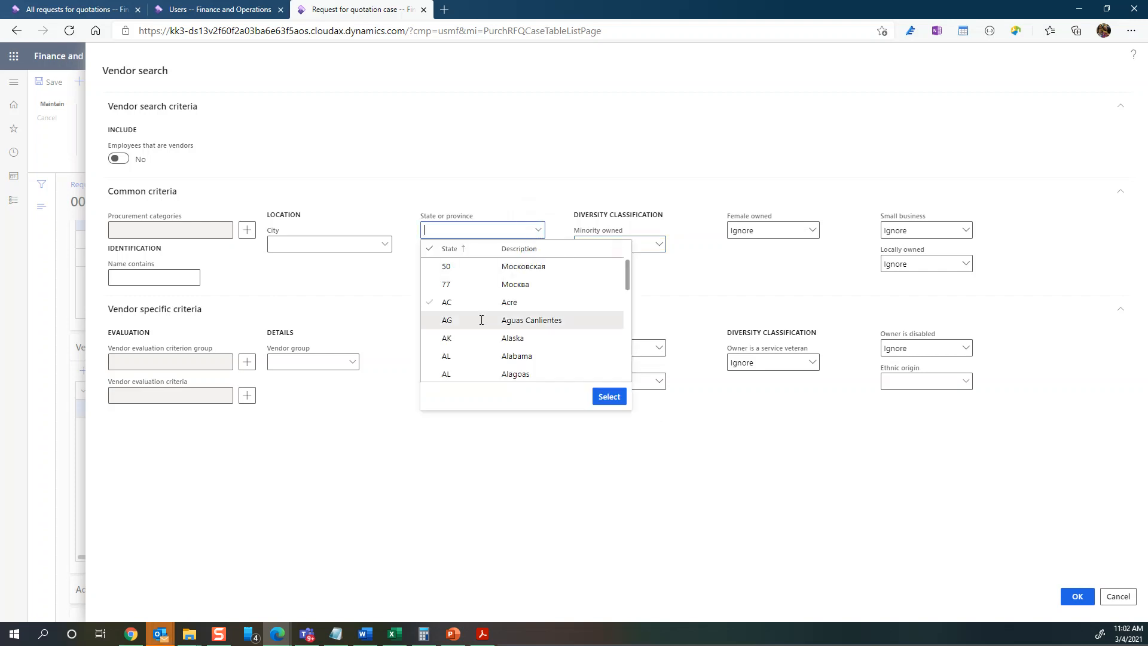
click(379, 311)
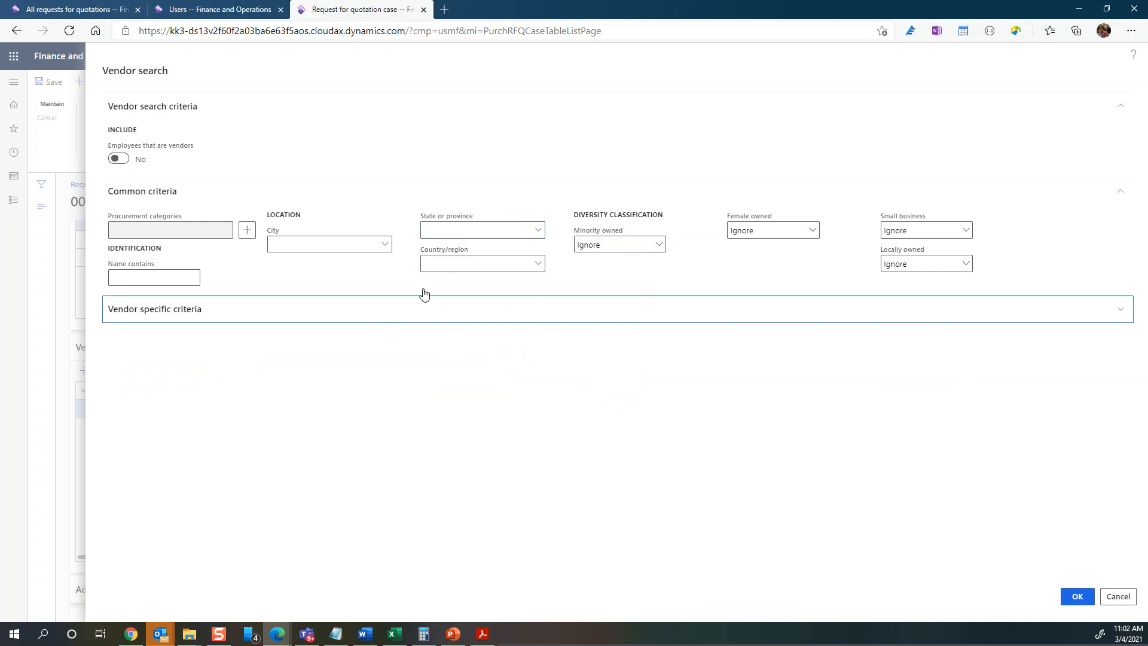
click(1127, 601)
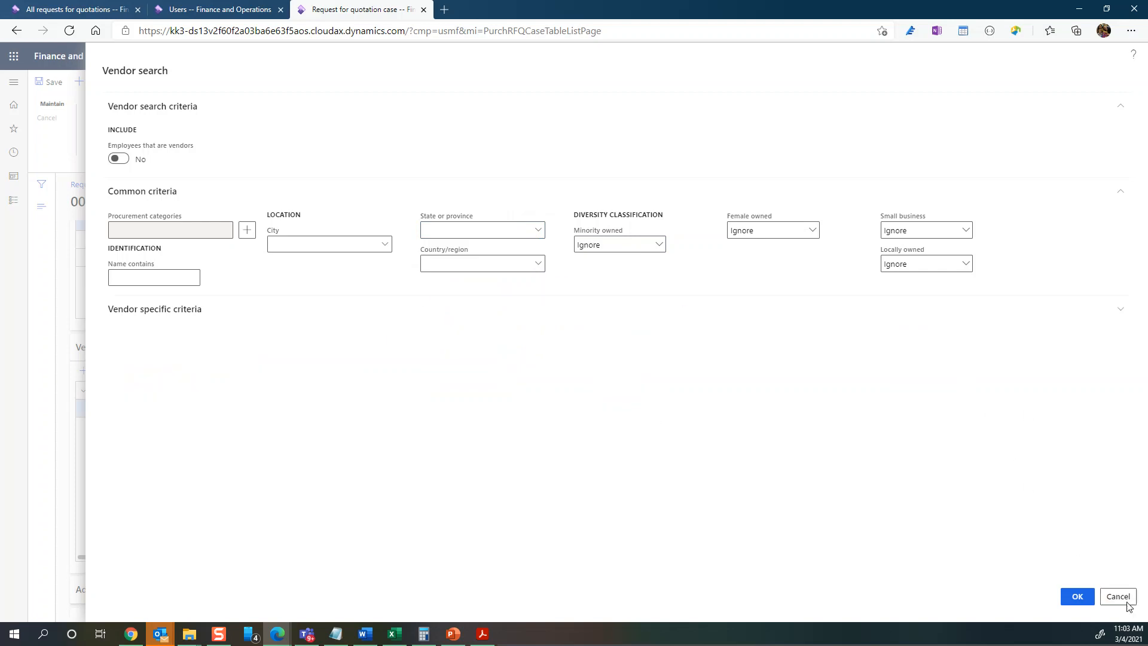
scroll(443, 524, down, 5)
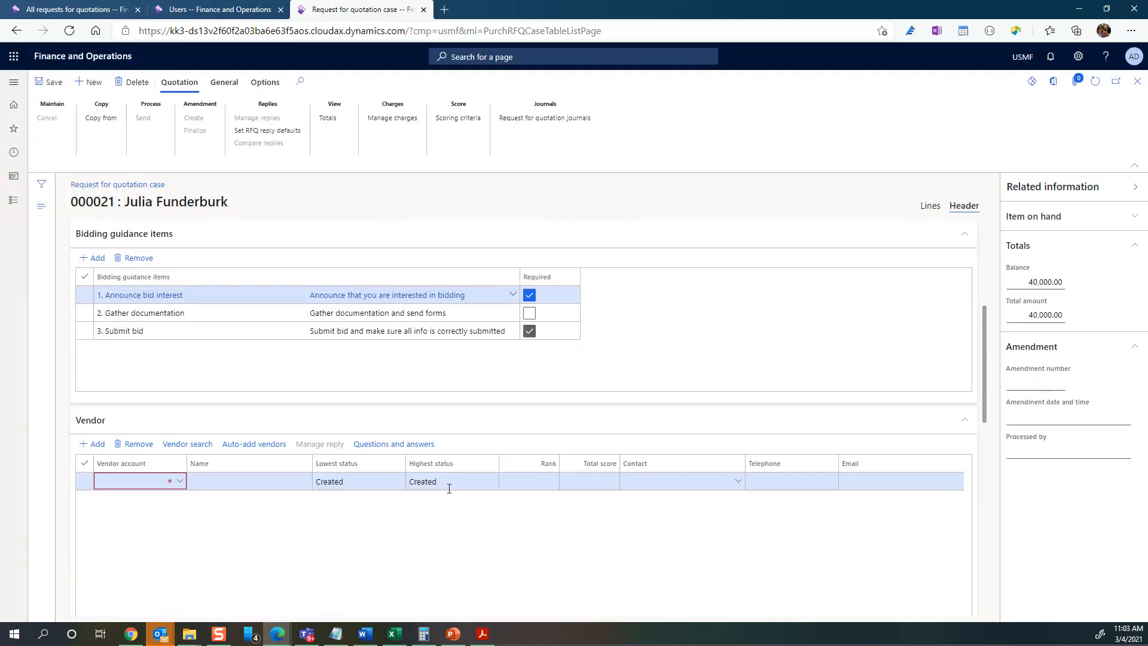
- Pick vendor 1001 on the blank vendor line, then remove that line
click(179, 468)
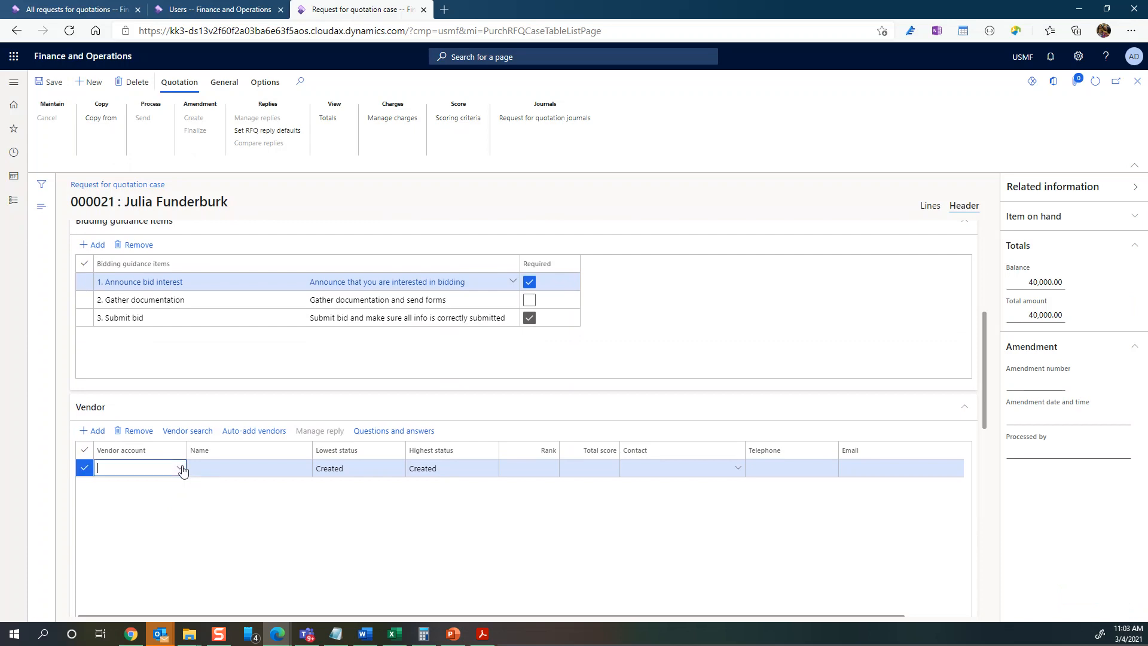
click(181, 468)
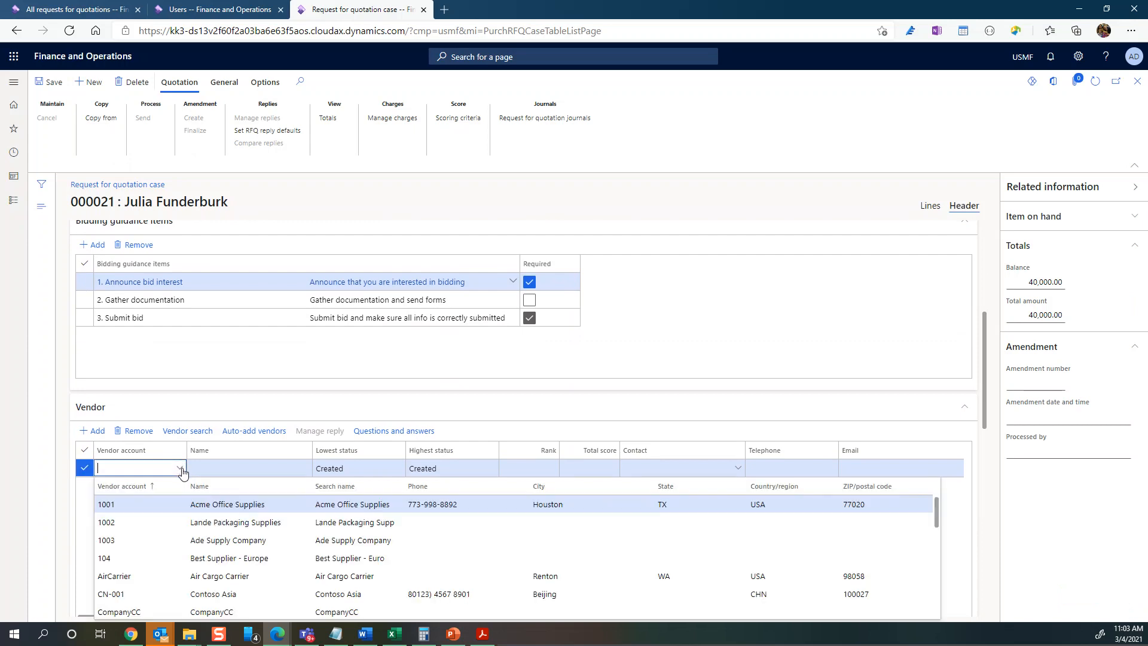
click(162, 510)
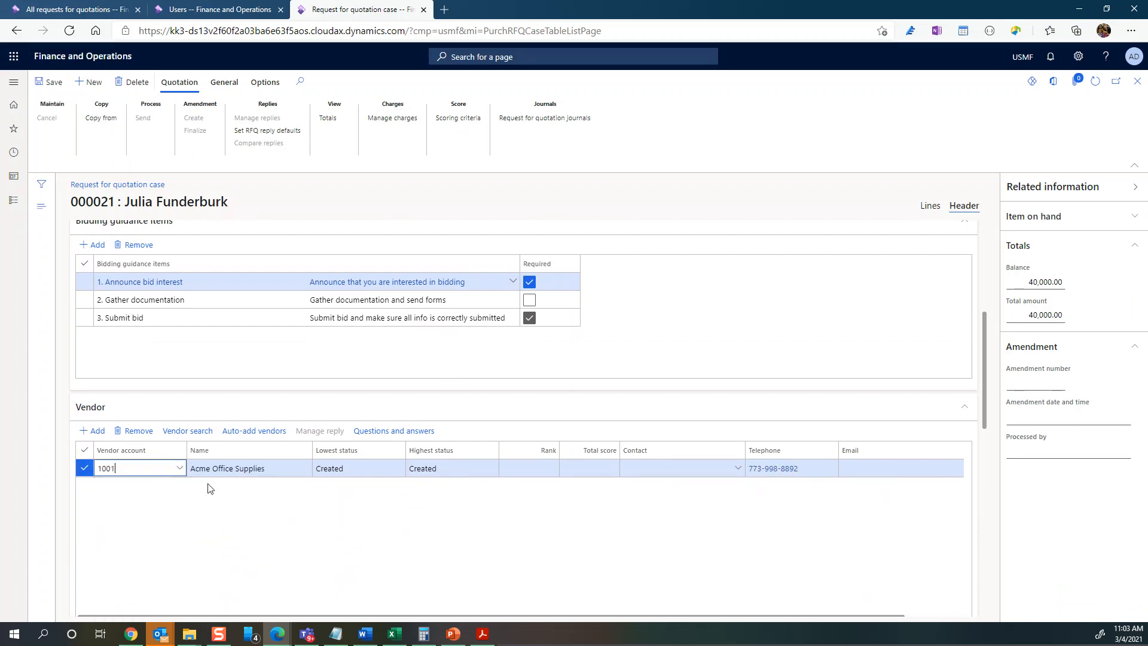
click(135, 431)
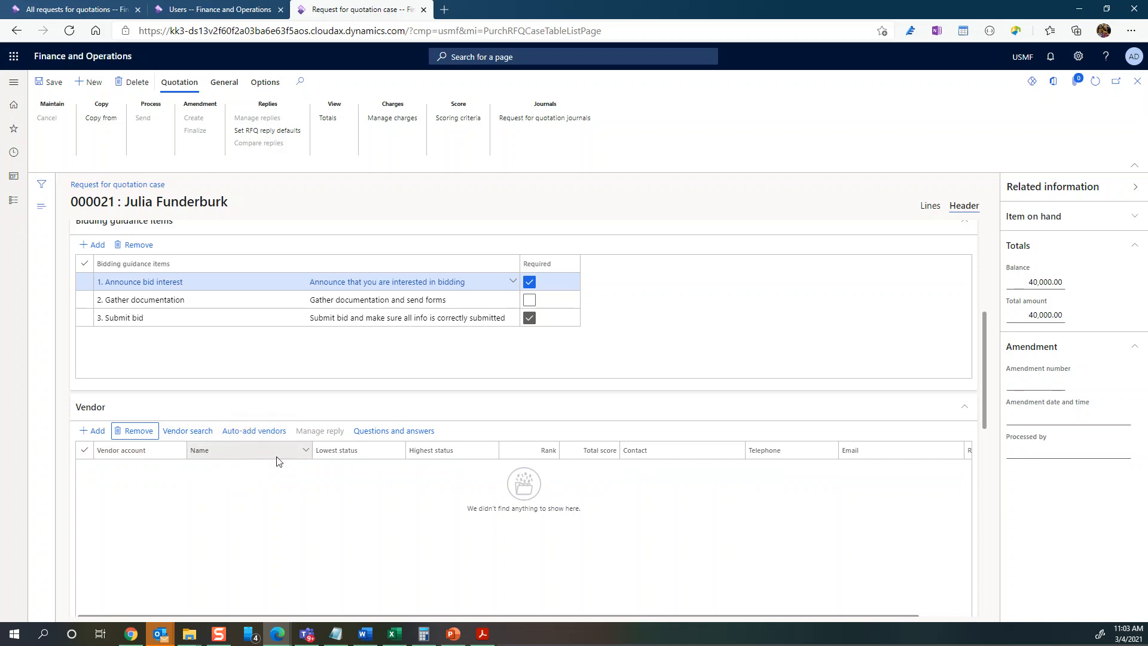
- Duplicate the RFQ browser tab
scroll(281, 449, up, 1)
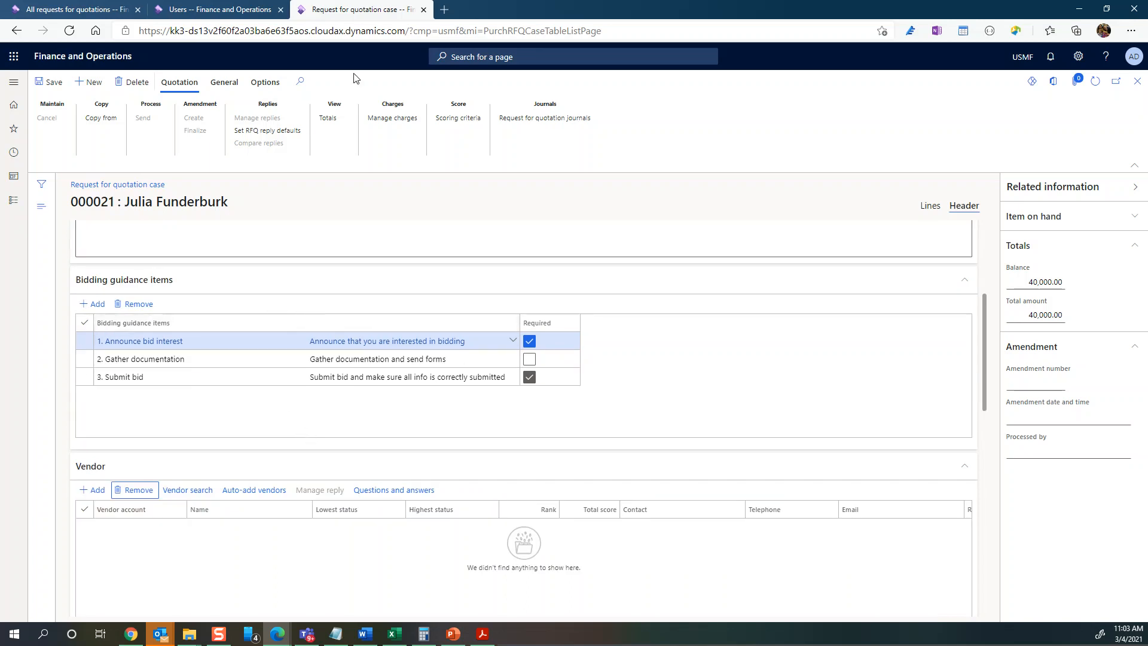
right_click(360, 13)
click(397, 66)
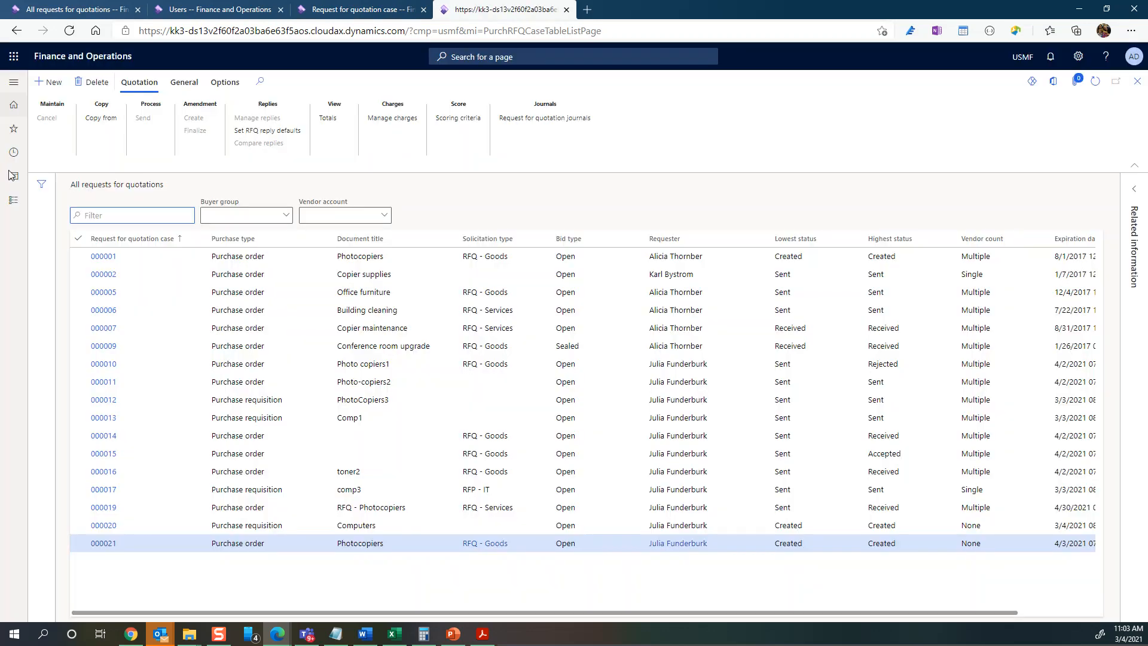
- Go to Procurement and sourcing > Procurement categories and view Photocopiers under OFFICE MACHINES
click(15, 201)
scroll(65, 494, down, 7)
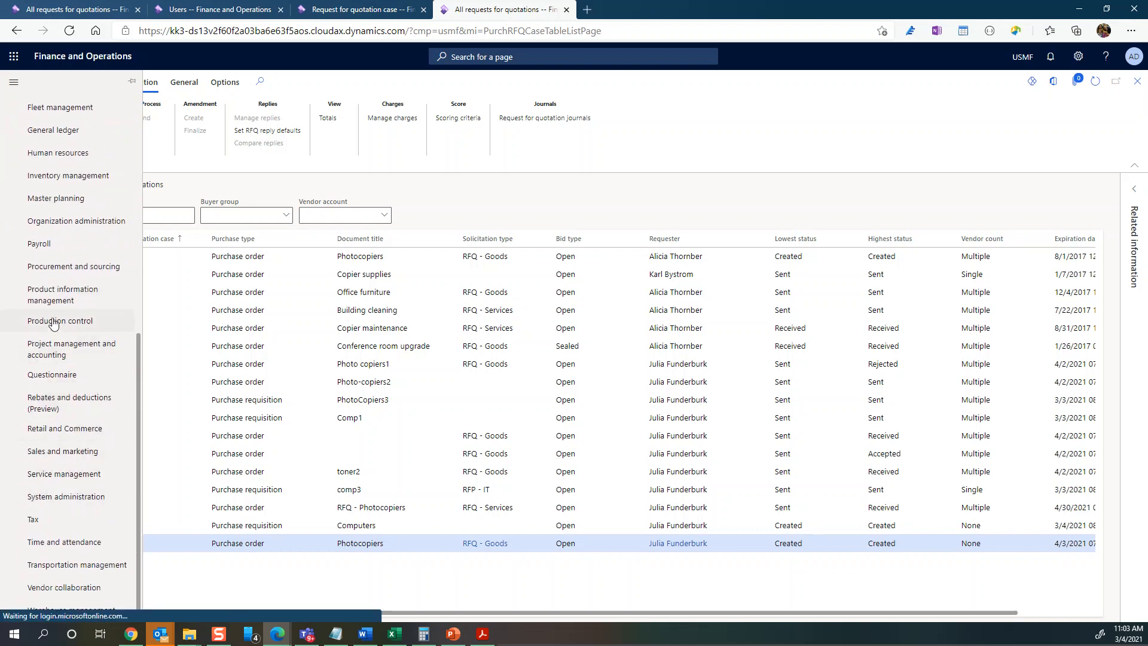
click(67, 270)
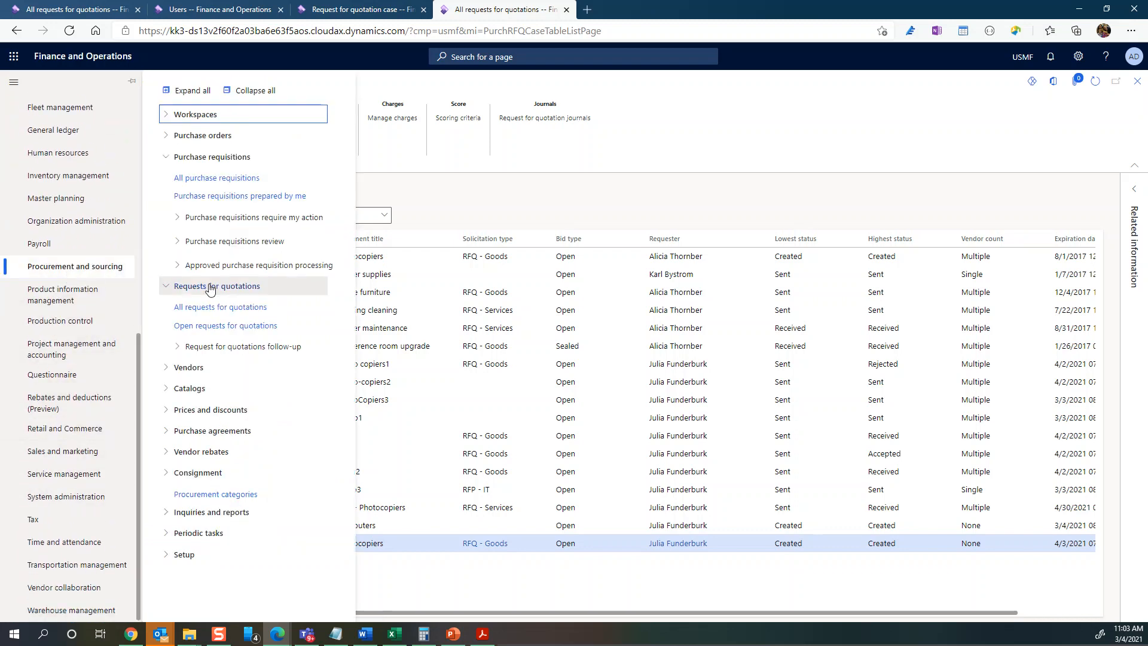
click(211, 500)
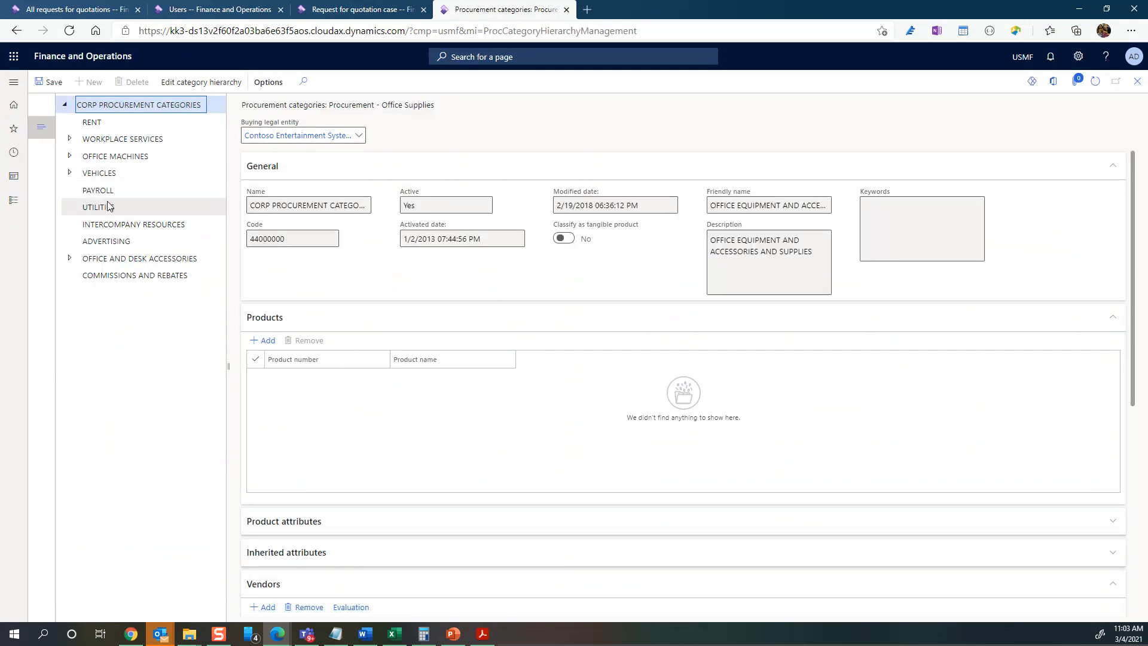
click(67, 159)
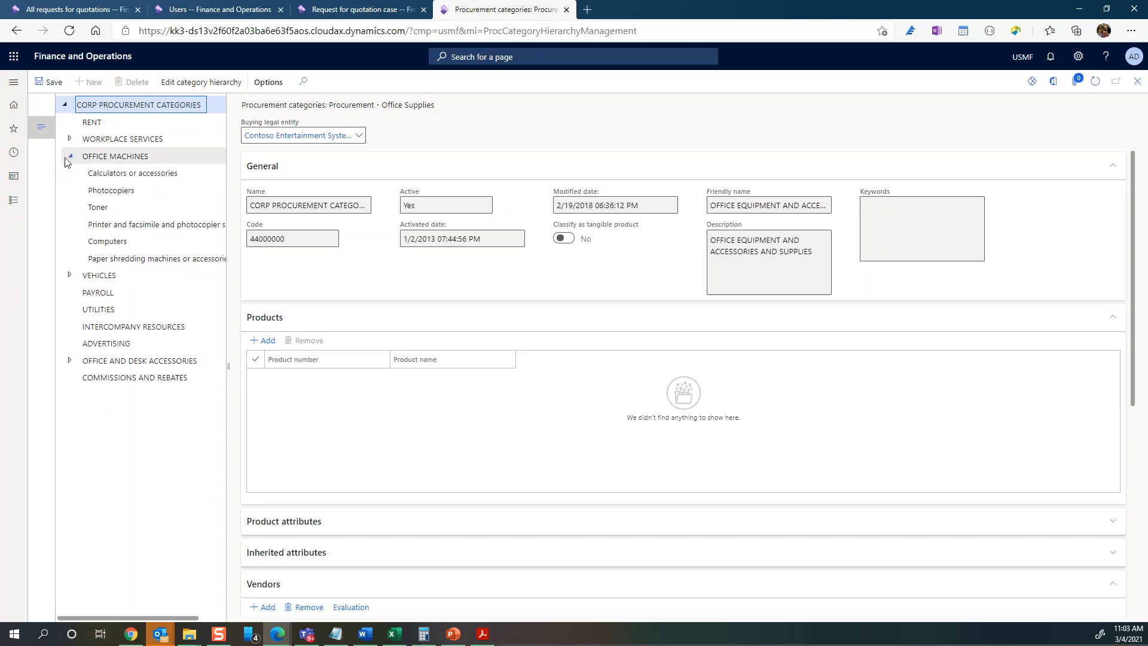
click(112, 191)
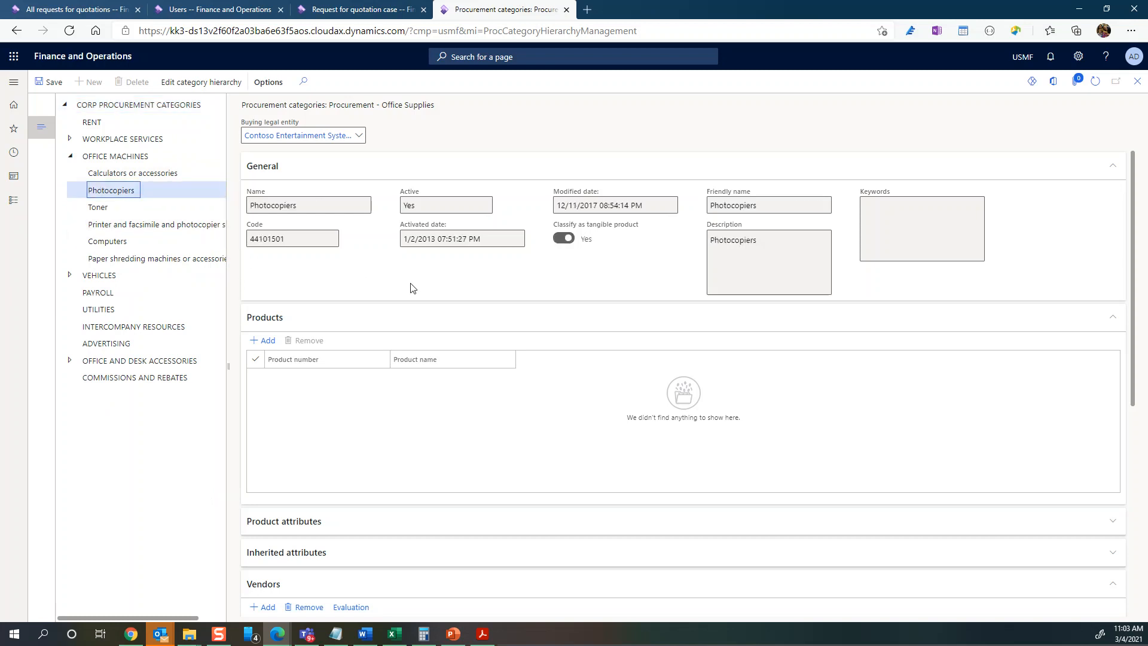
scroll(417, 284, down, 3)
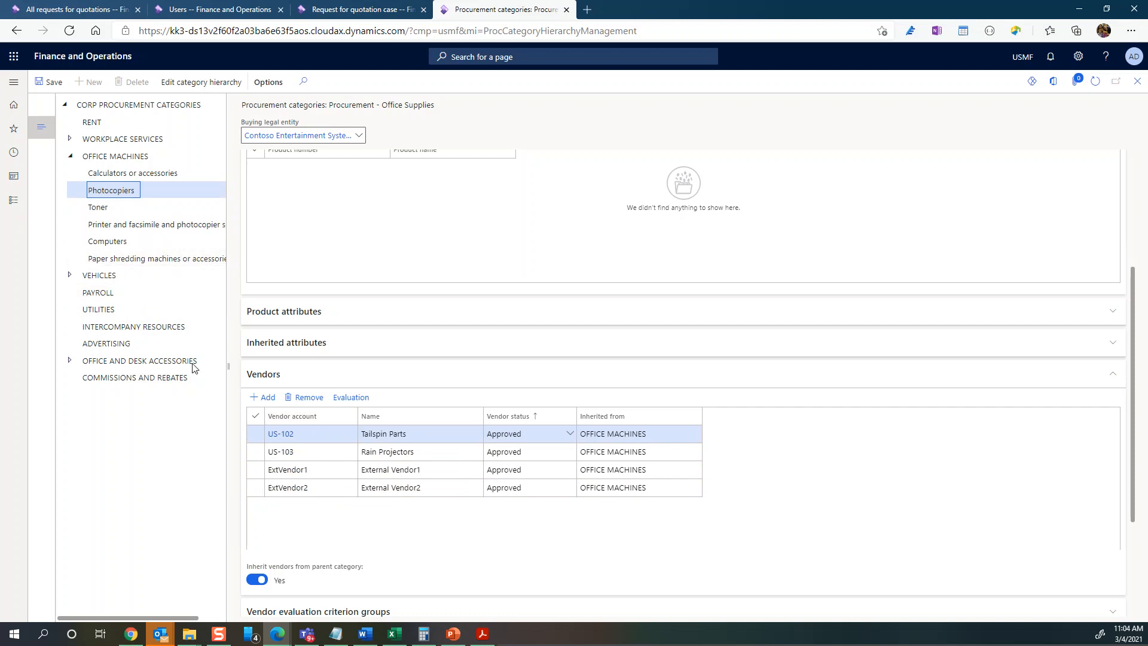
- Auto-add the category's vendors to RFQ 000021
click(345, 16)
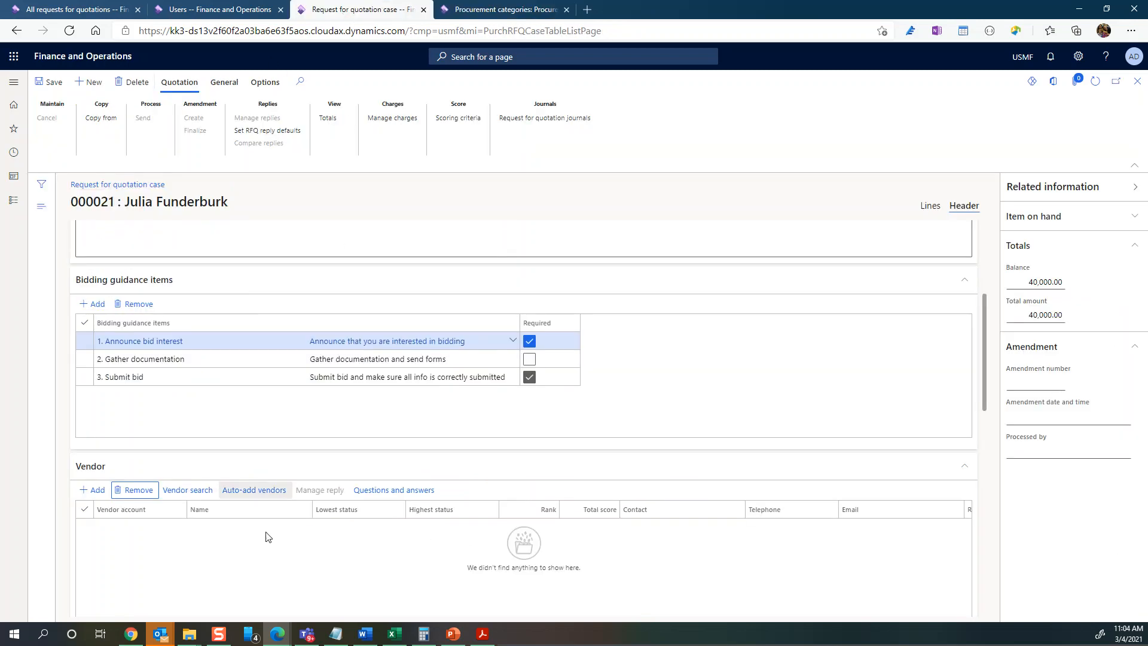
click(255, 496)
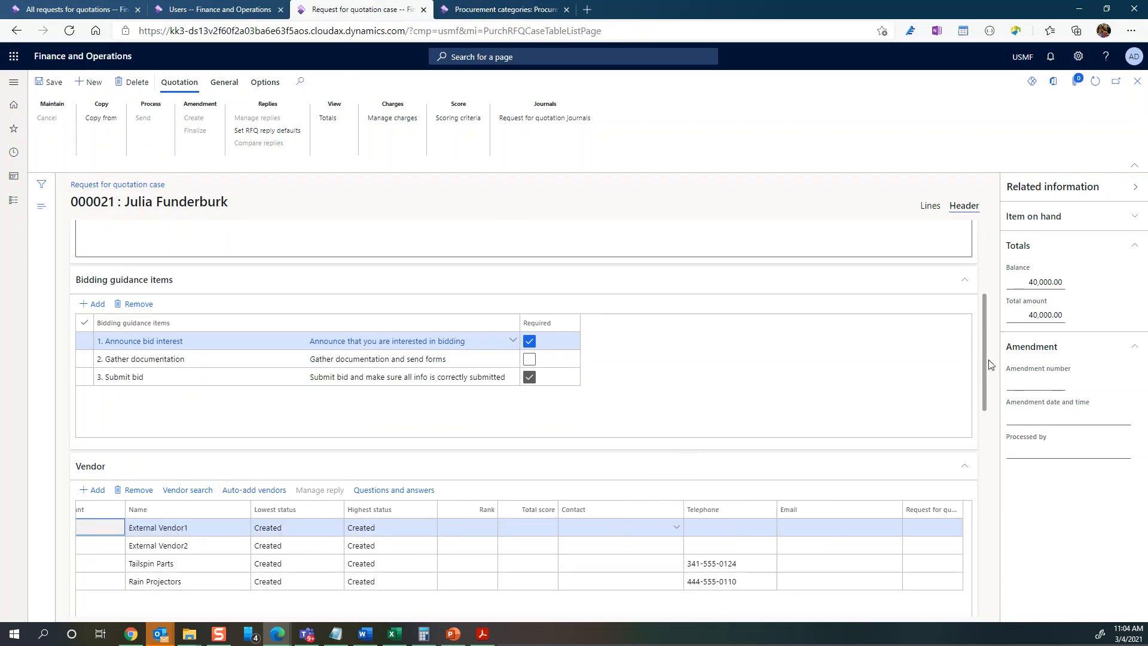
drag(987, 355, 987, 390)
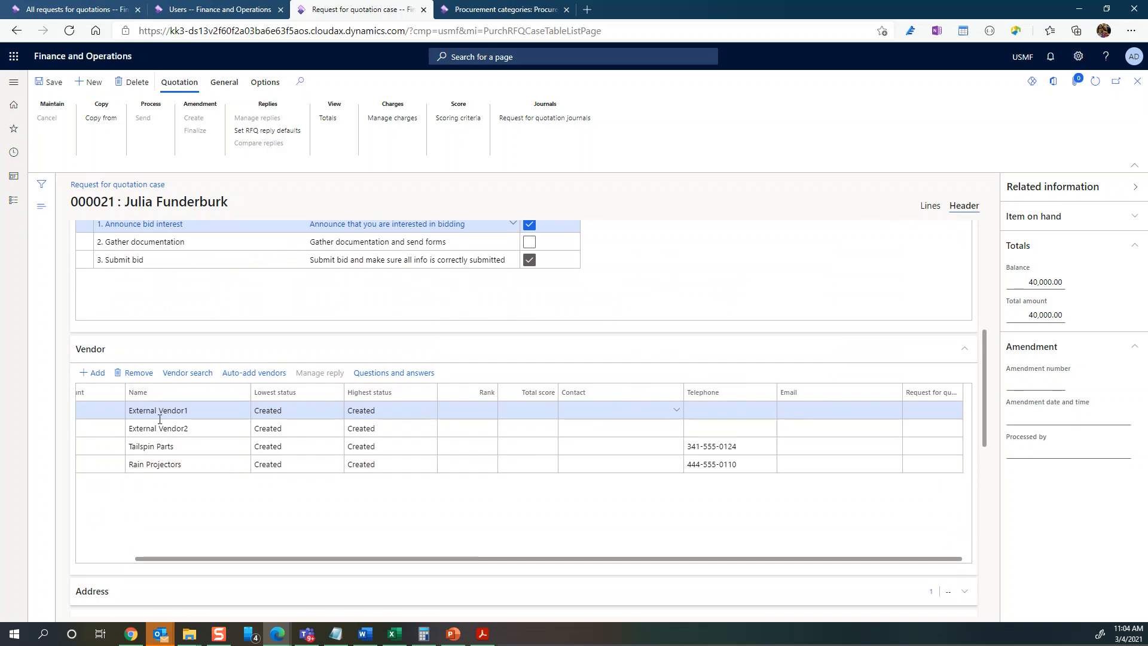
- Remove the Rain Projectors vendor line, leaving three vendors, and start adding a questionnaire
click(101, 464)
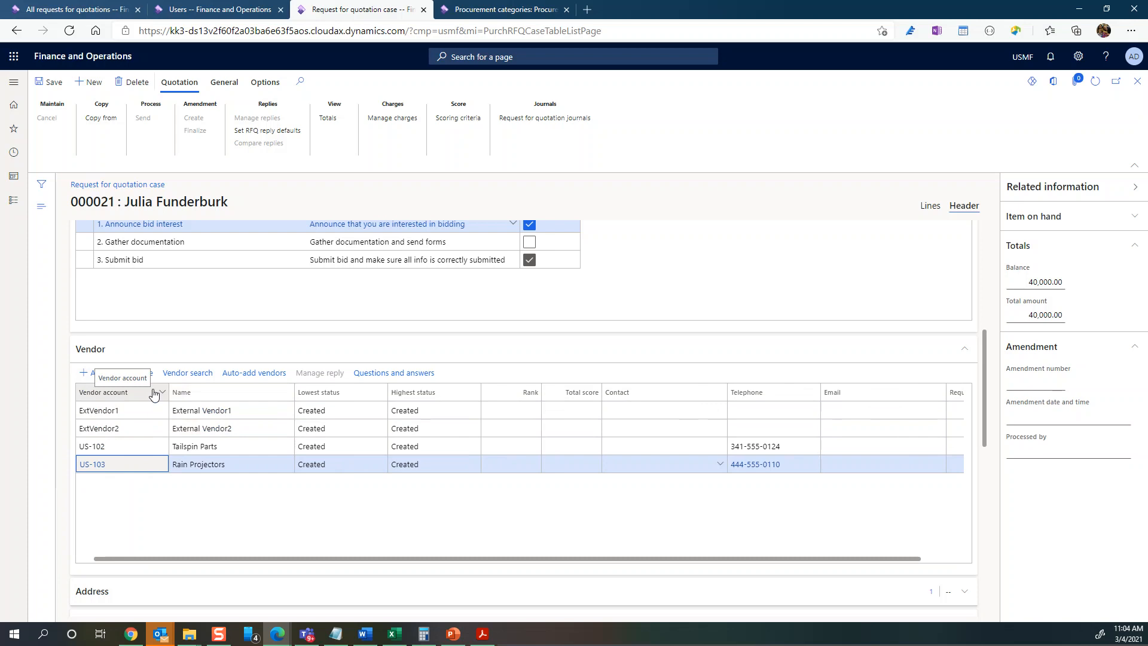
click(134, 373)
click(647, 317)
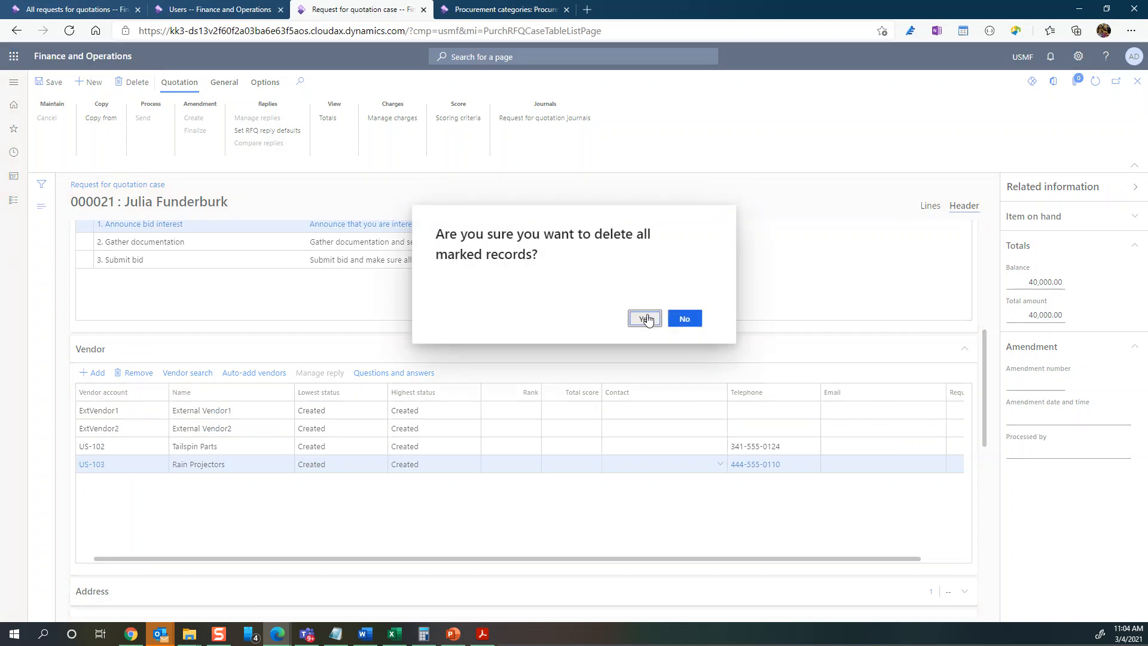
scroll(423, 492, right, 1)
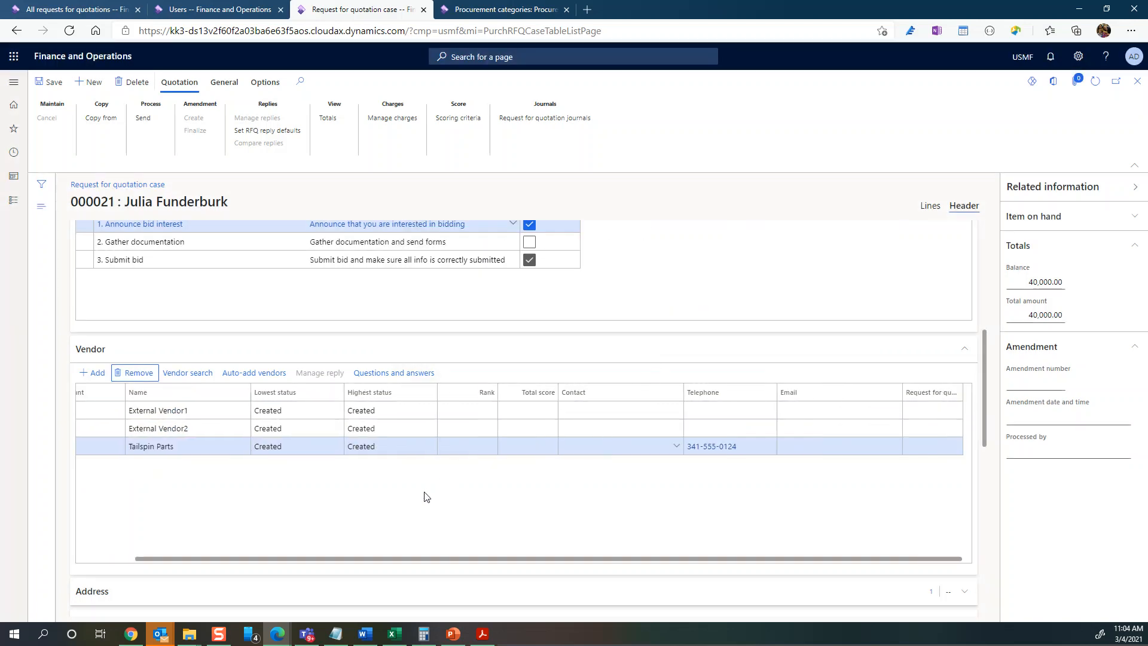
drag(987, 393, 1008, 568)
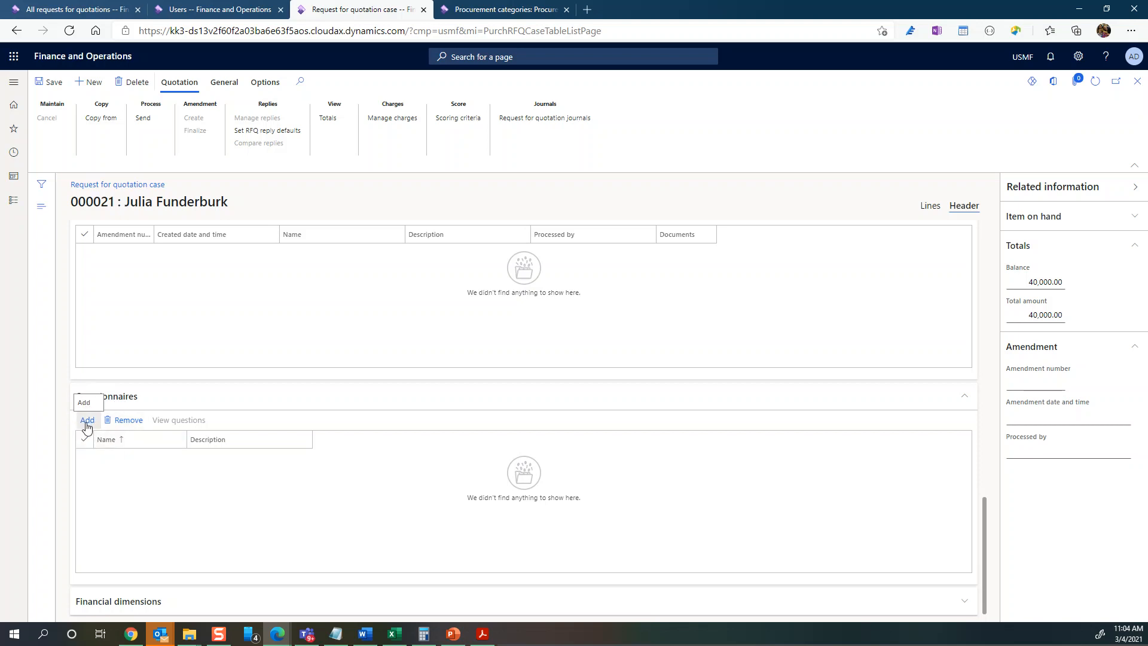
click(87, 421)
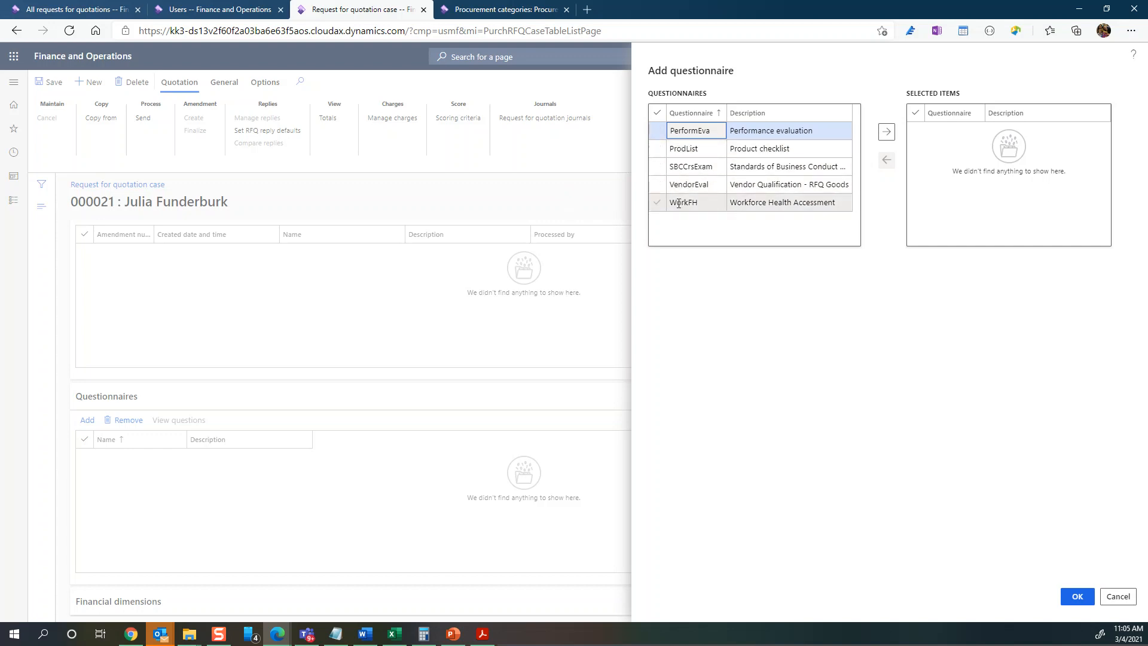
- Add the VendorEval questionnaire to the RFQ
click(658, 185)
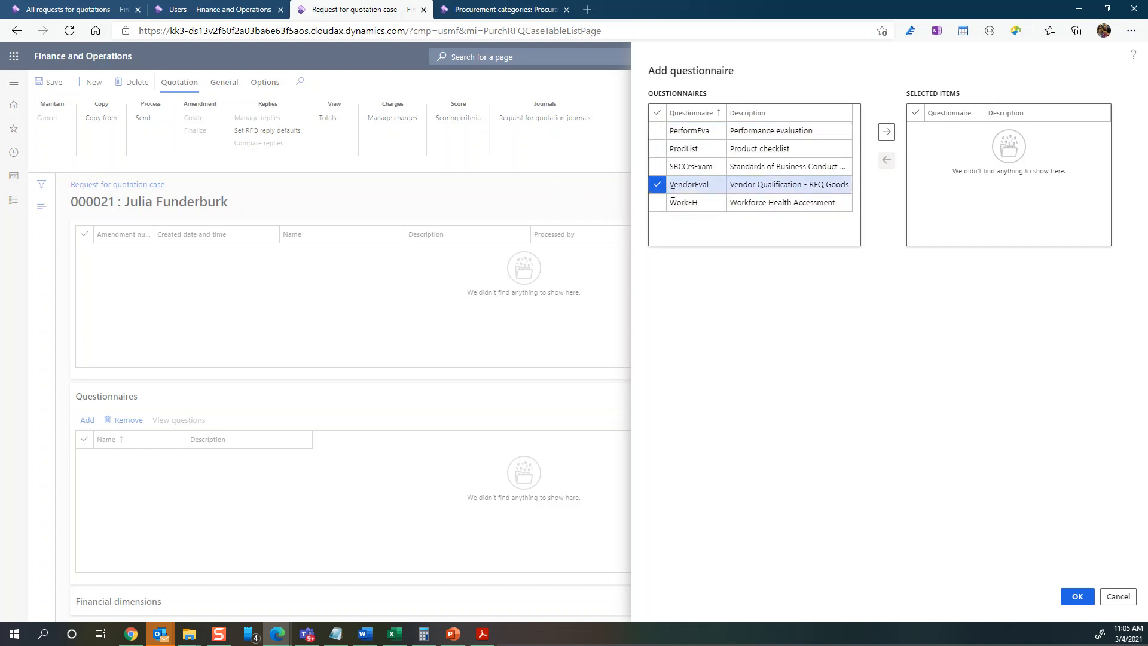
click(887, 131)
click(1077, 596)
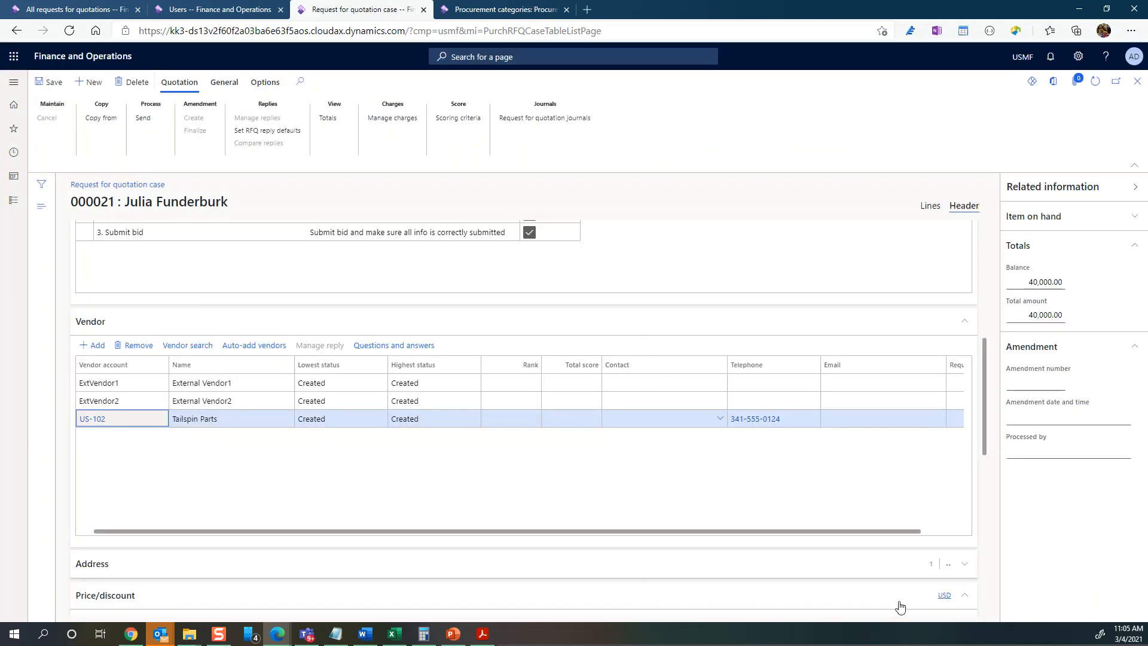
scroll(339, 580, down, 6)
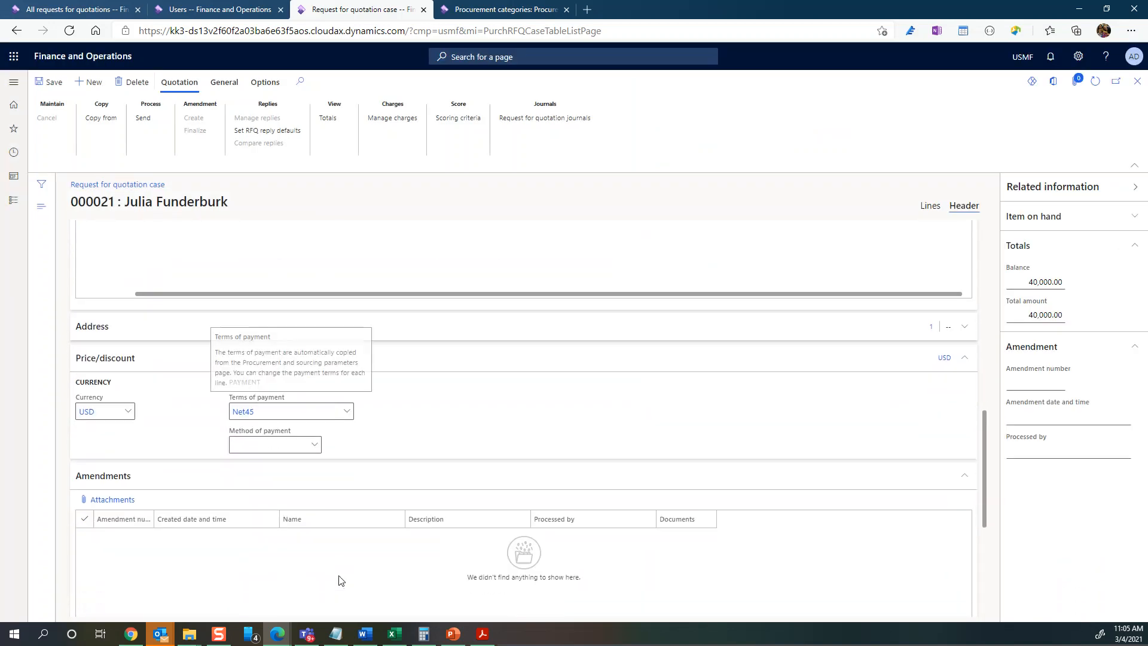
scroll(339, 577, up, 10)
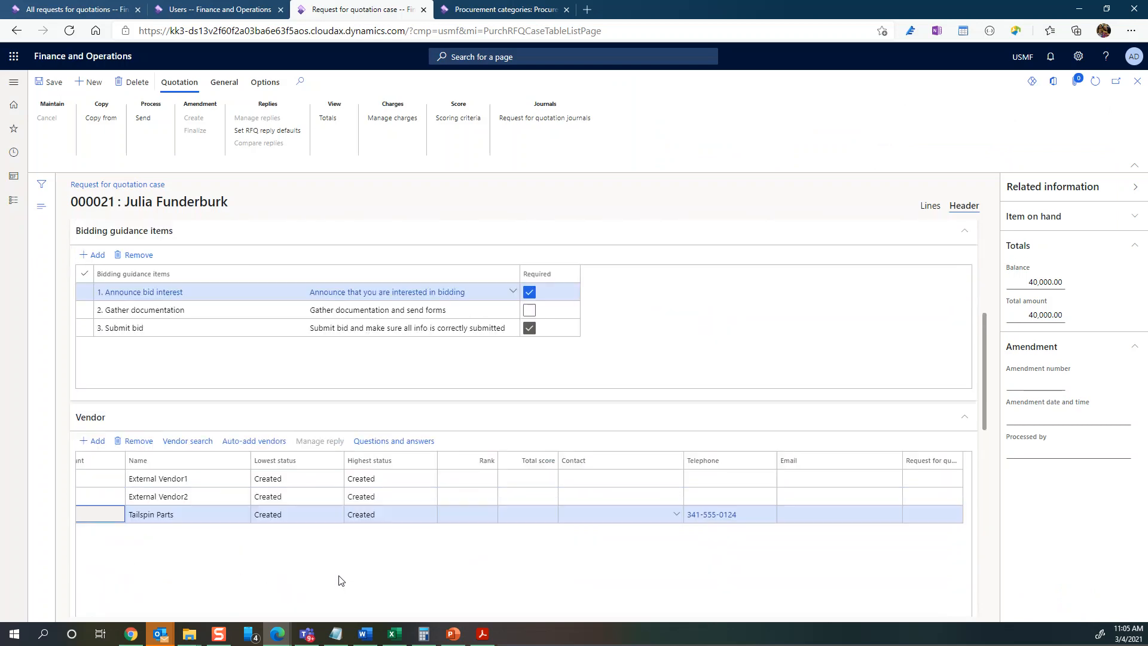
- Open the RFQ's attachments page
scroll(339, 580, up, 3)
click(303, 309)
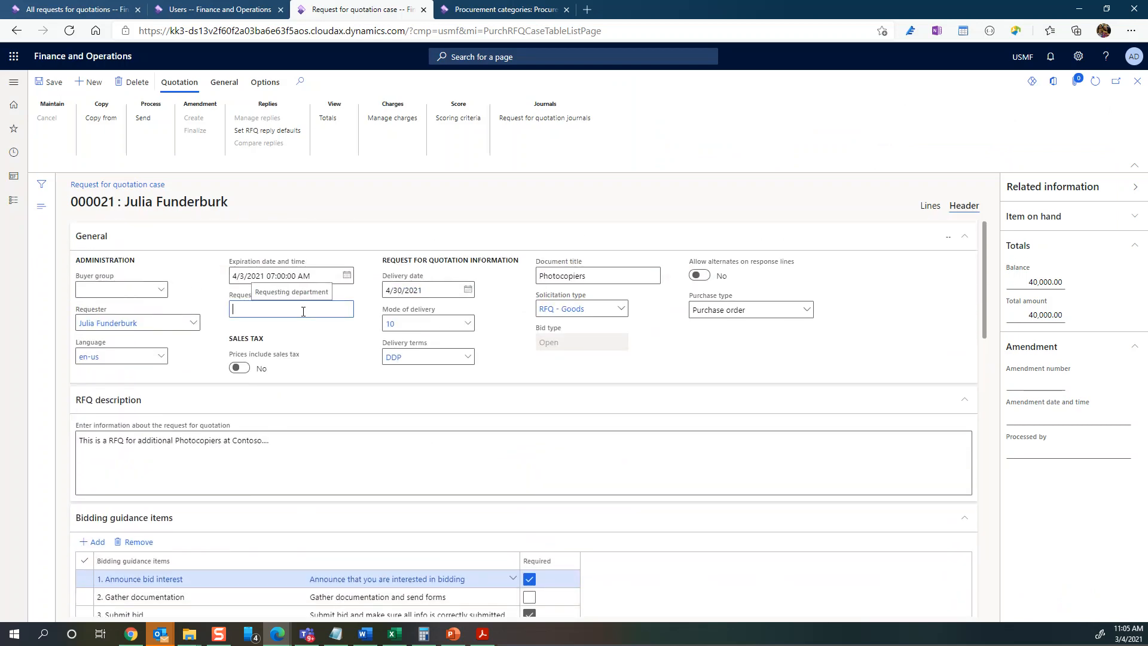
click(1078, 84)
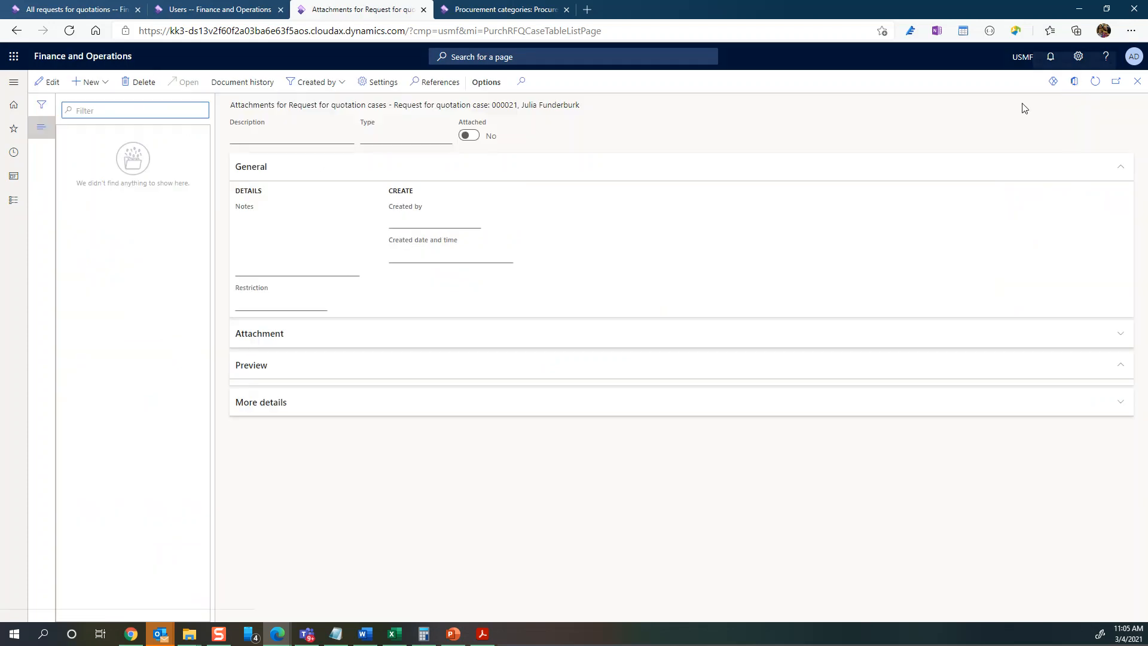
- Add a note attachment described 'Header level note' with External restriction
click(91, 82)
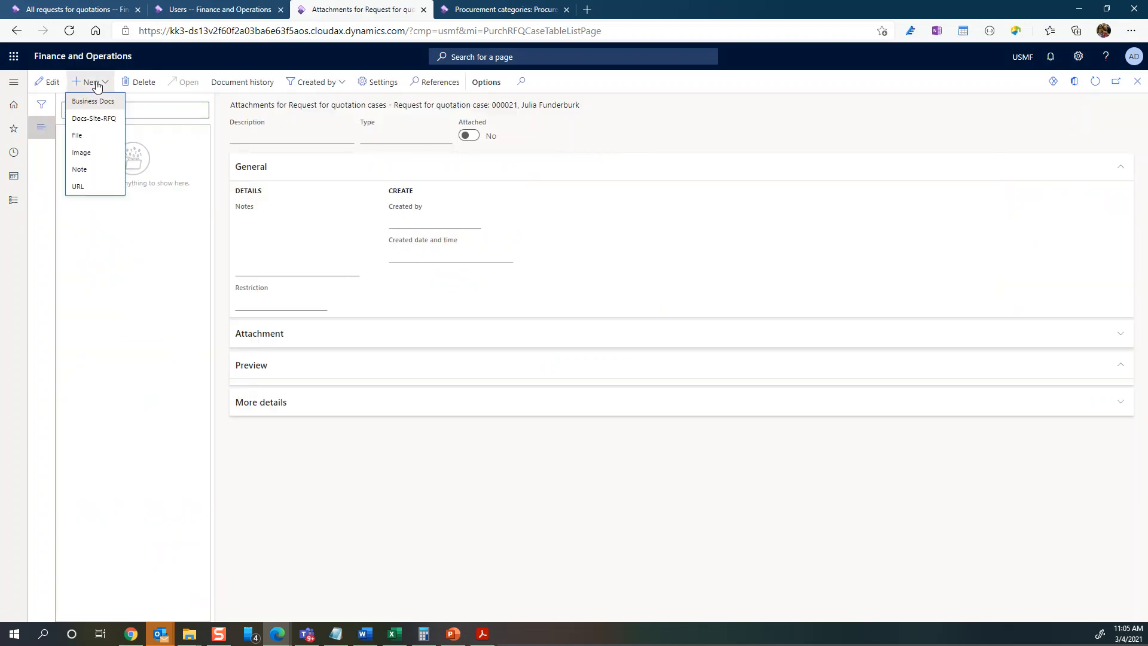
click(91, 170)
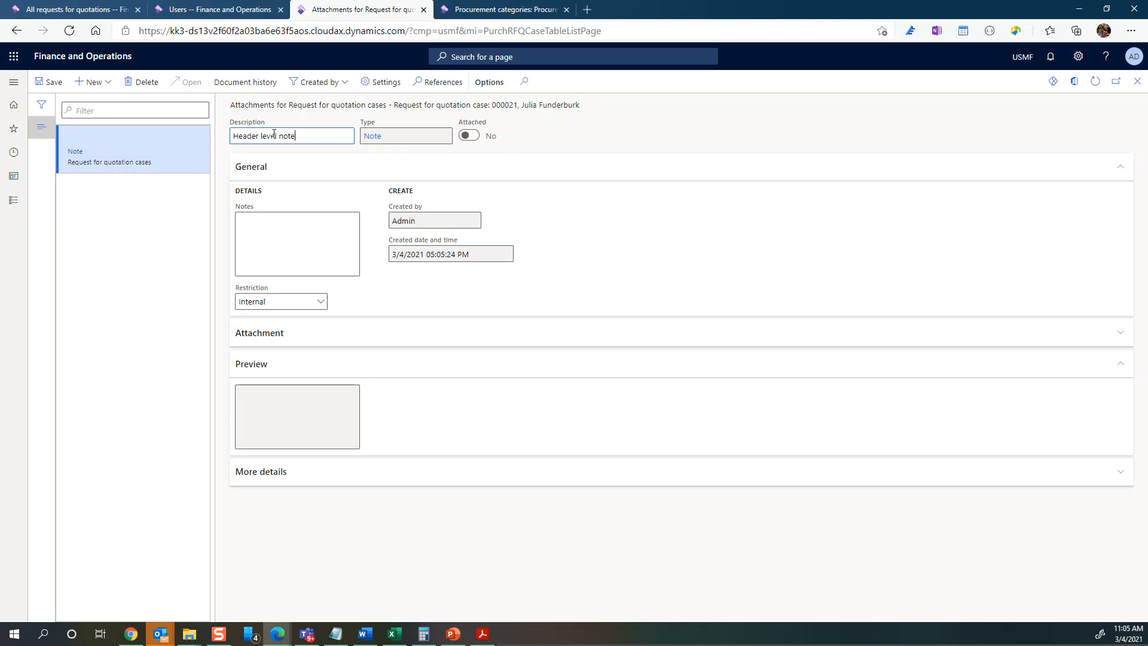
click(272, 231)
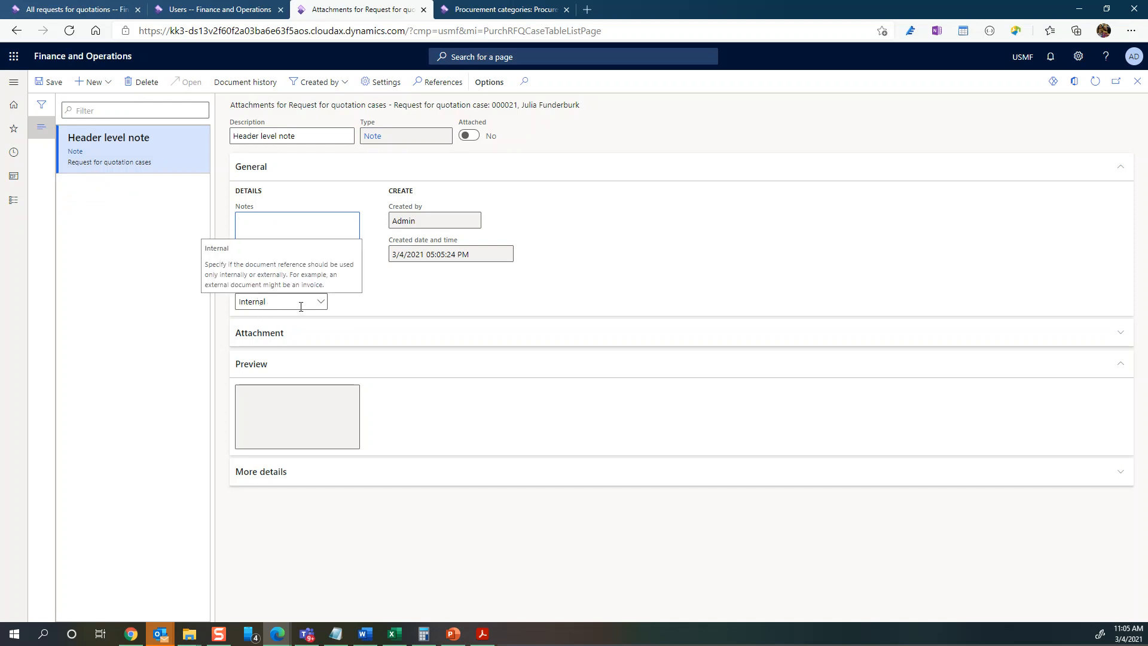
click(321, 302)
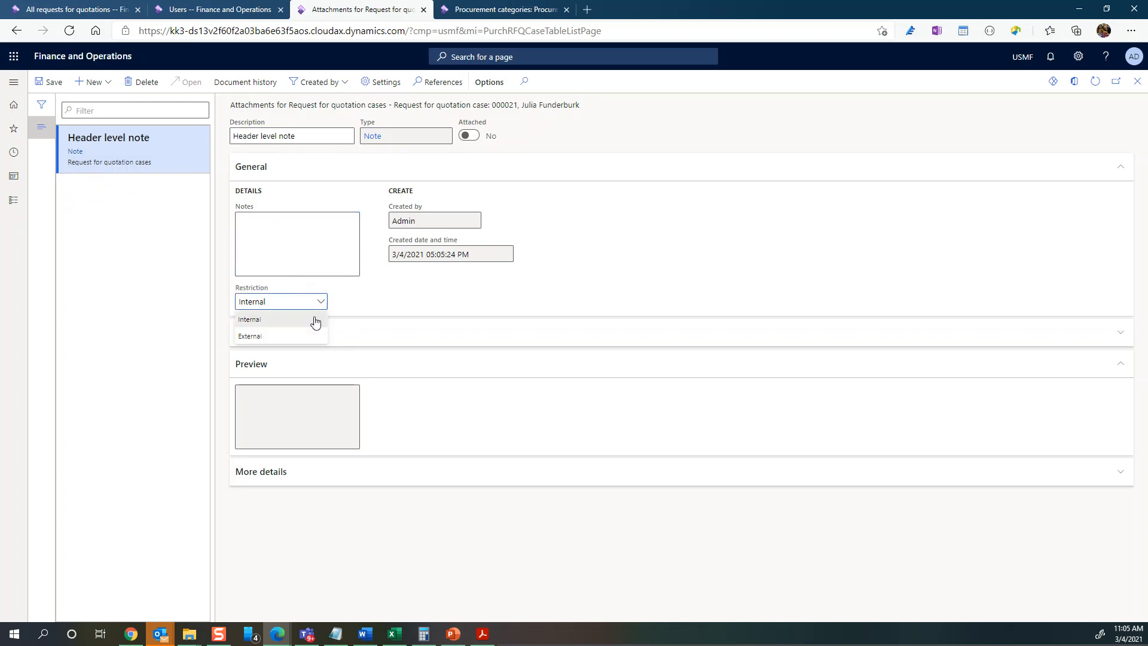
click(300, 336)
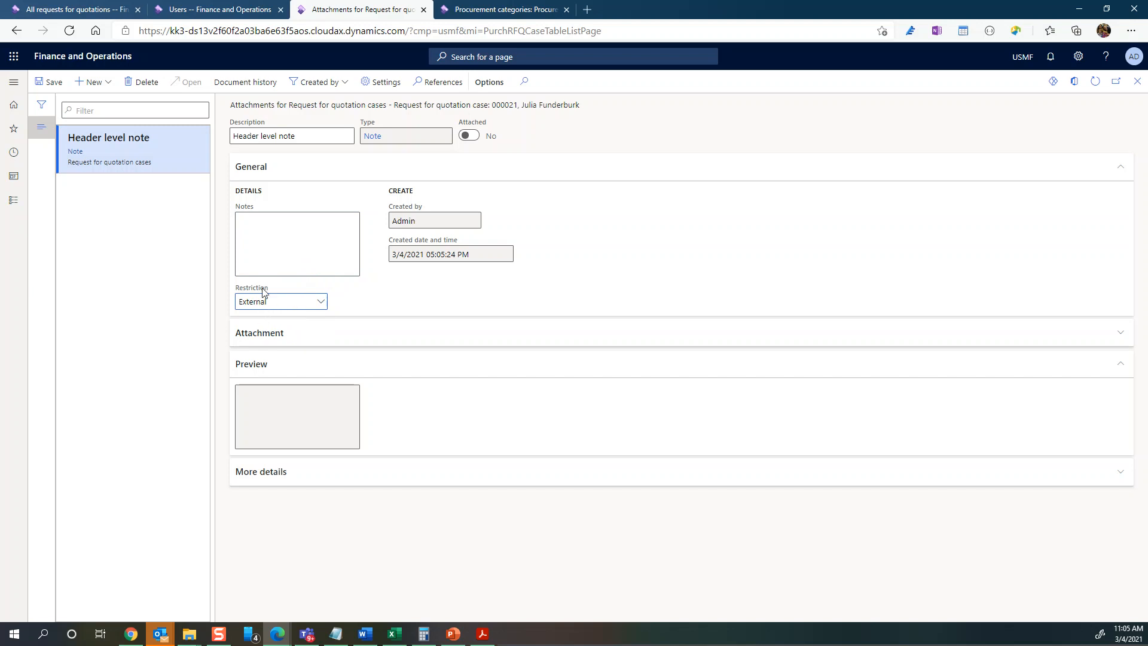
click(106, 86)
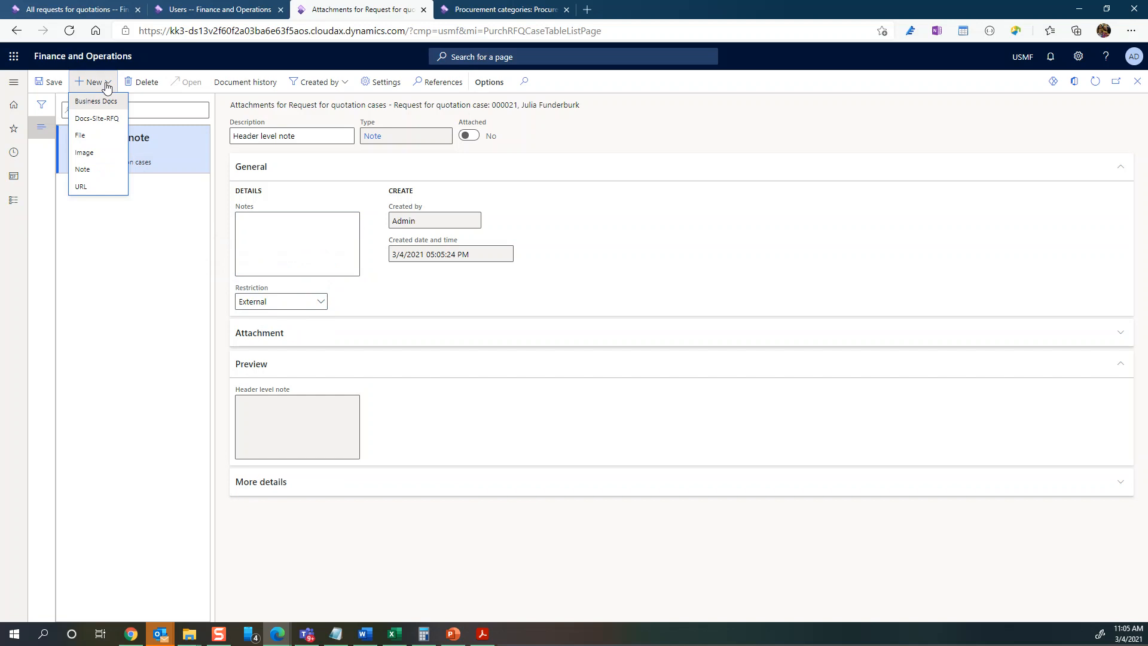
- Upload the Cumulative Update 11 installation guide PDF as a Docs-Site-RFQ attachment with External restriction
click(107, 121)
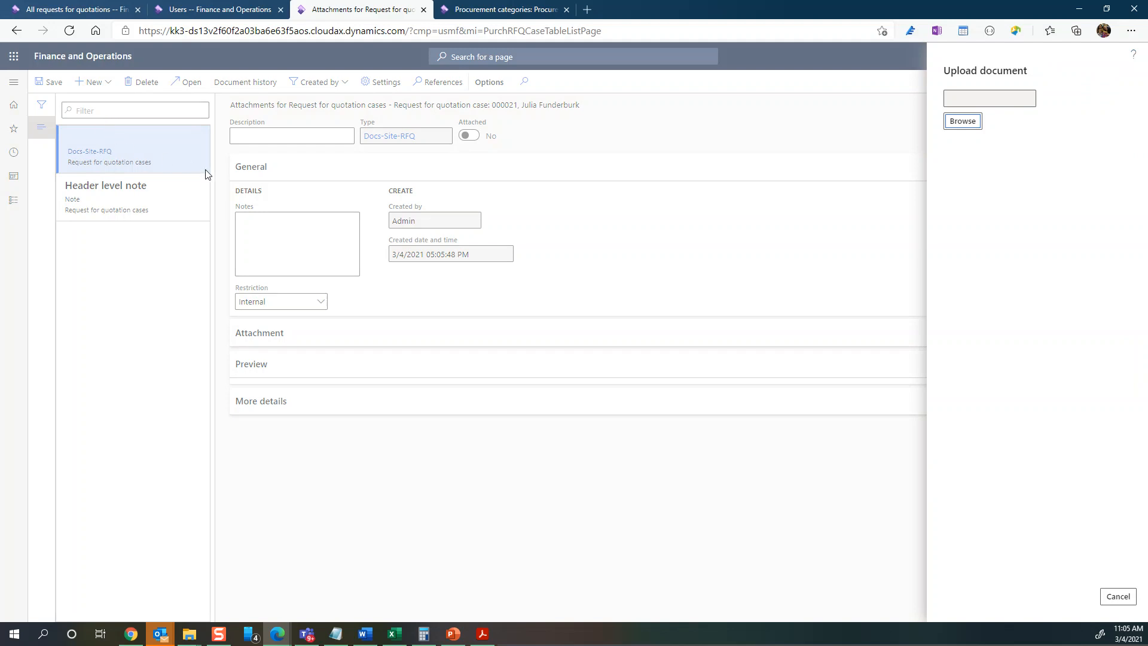
click(964, 122)
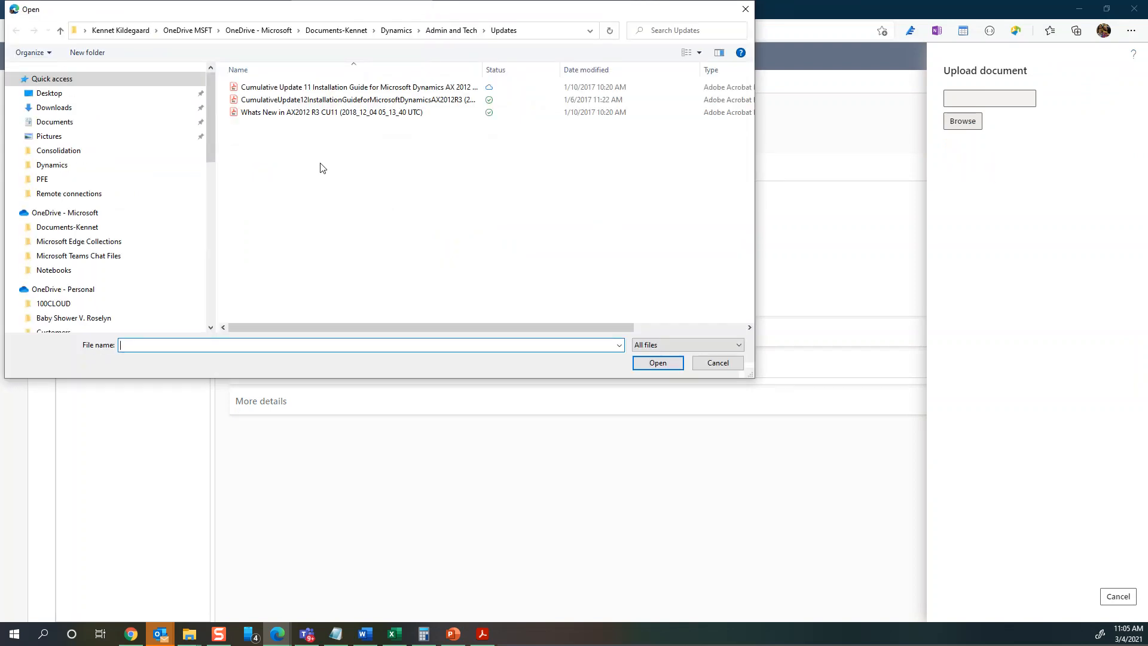
click(353, 87)
click(657, 362)
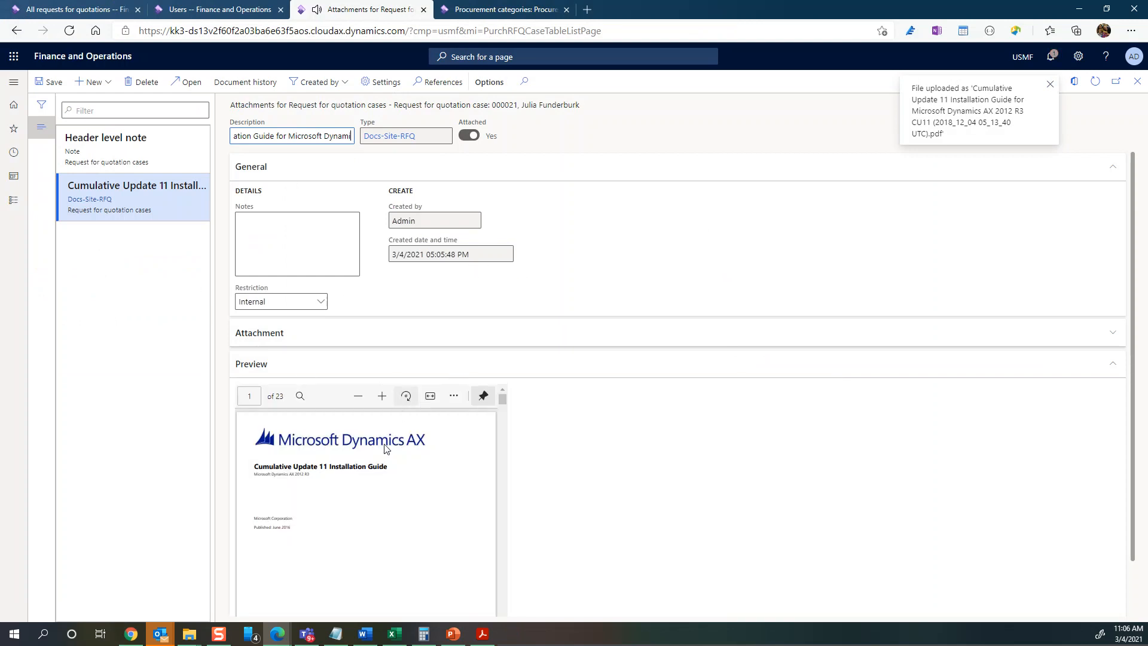
scroll(391, 466, down, 10)
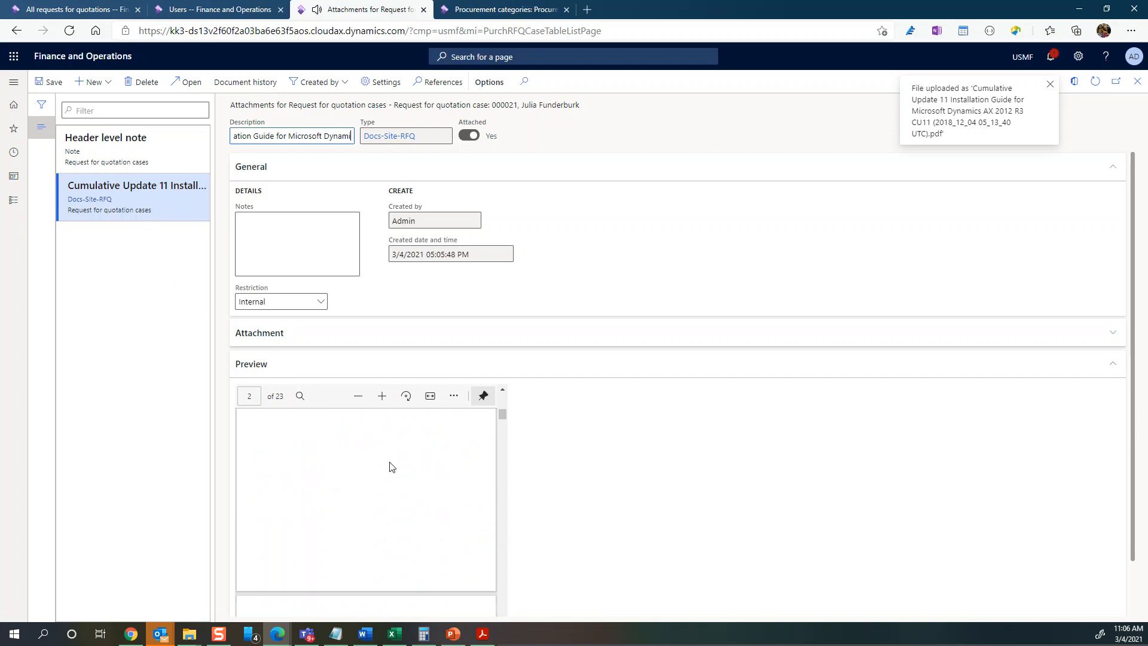
scroll(391, 470, up, 5)
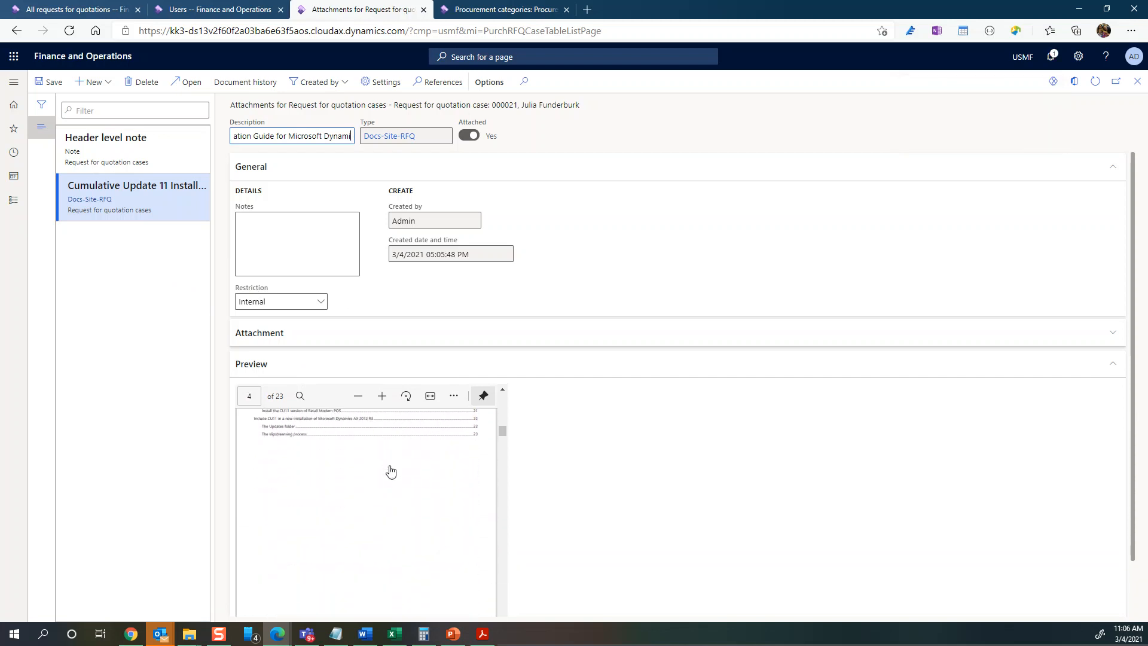
click(321, 303)
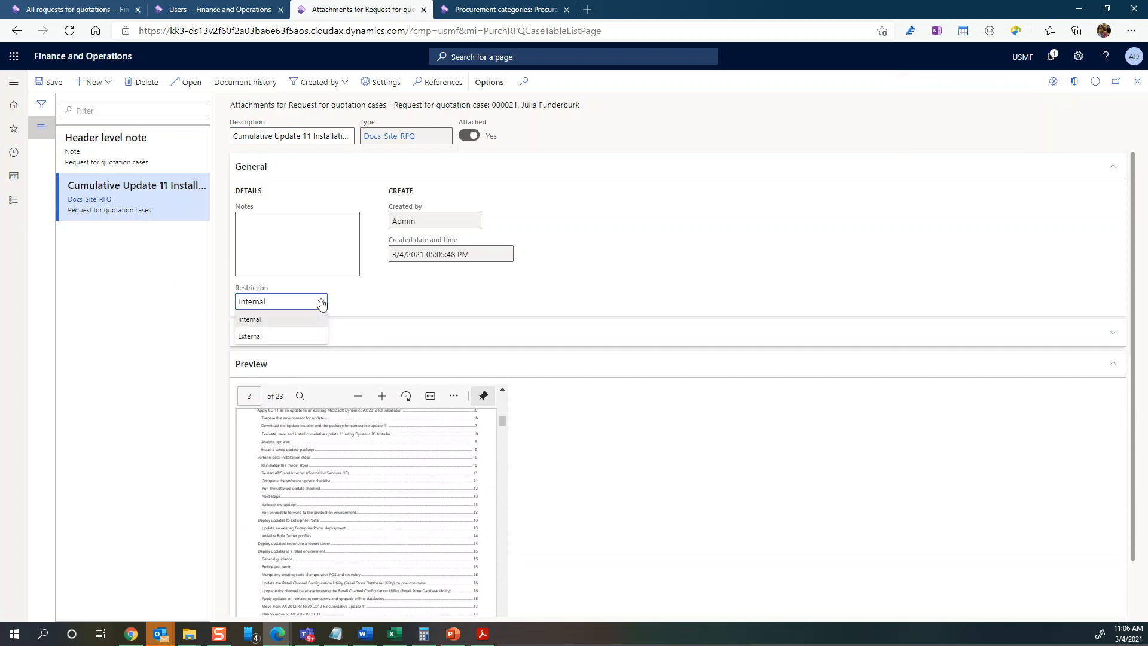
click(292, 337)
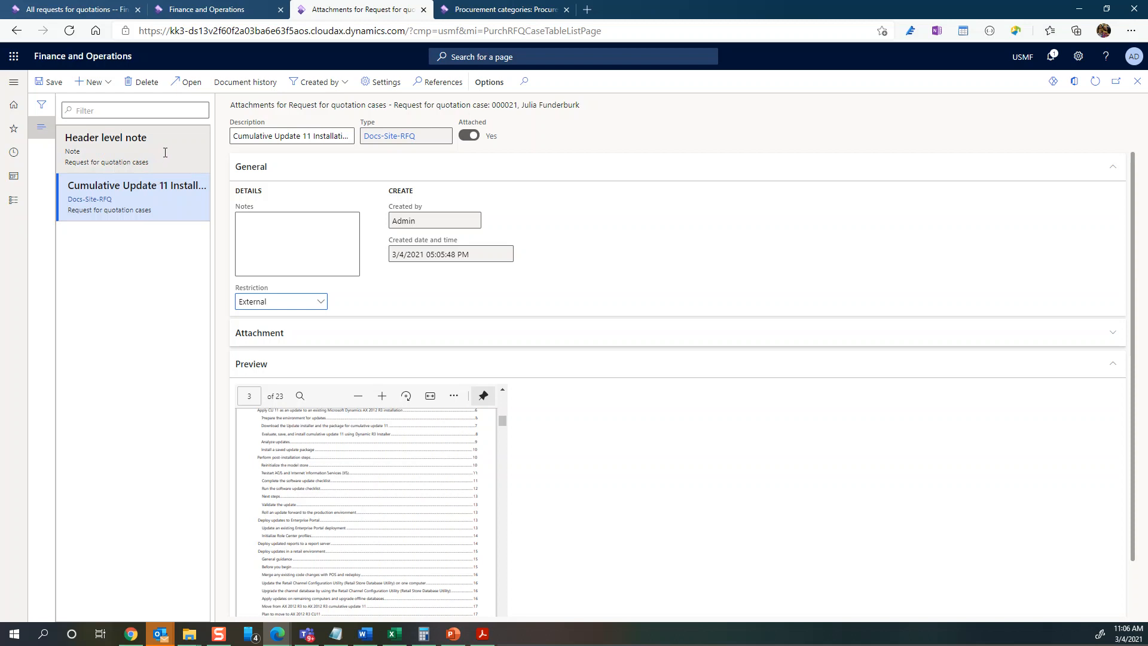
mouse_move(165, 153)
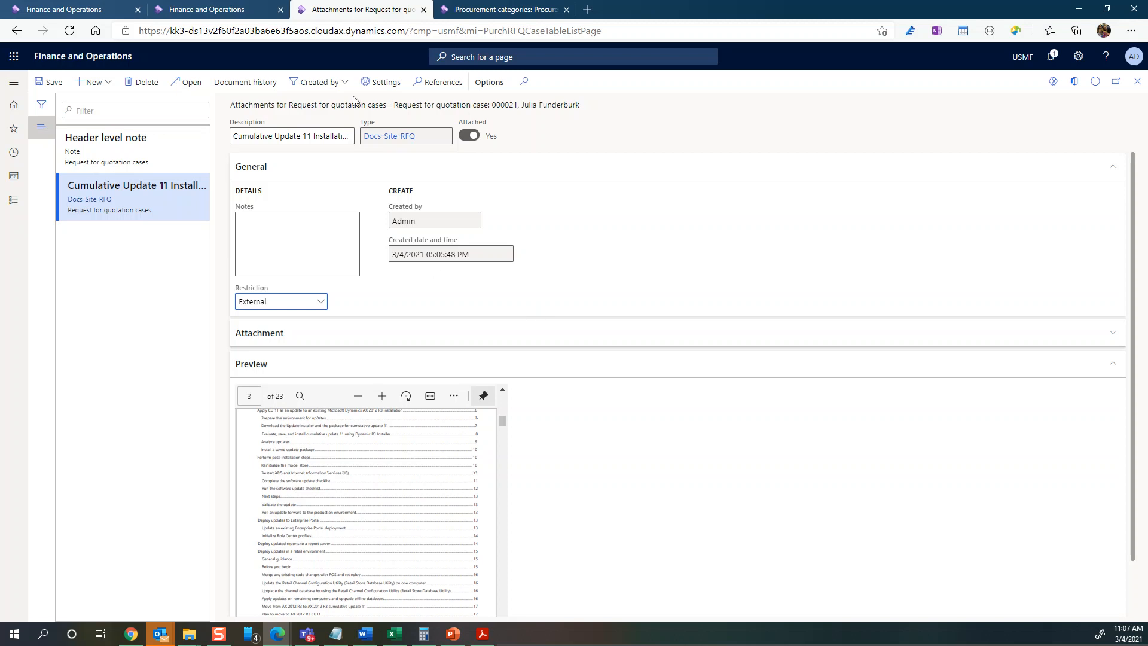
- Open the Docs-Site-RFQ document type and browse SharePoint folders for its address
click(384, 137)
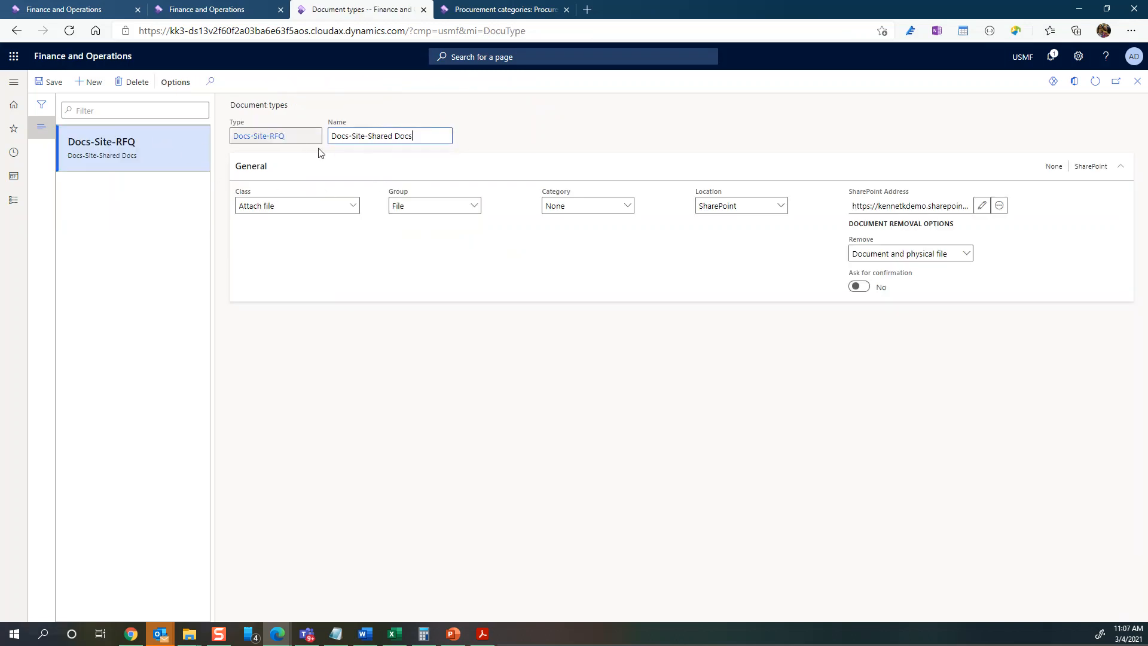
click(982, 207)
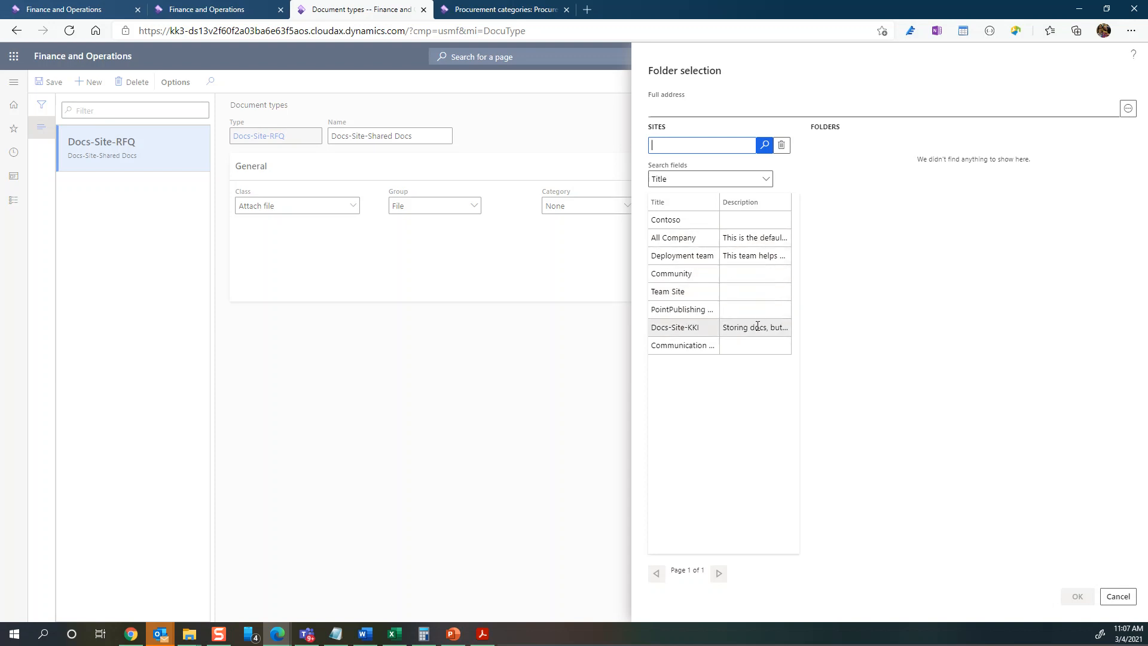
- Browse the Docs-Site-KKI Documents folders, then close folder selection and the Document types form
click(758, 323)
click(825, 215)
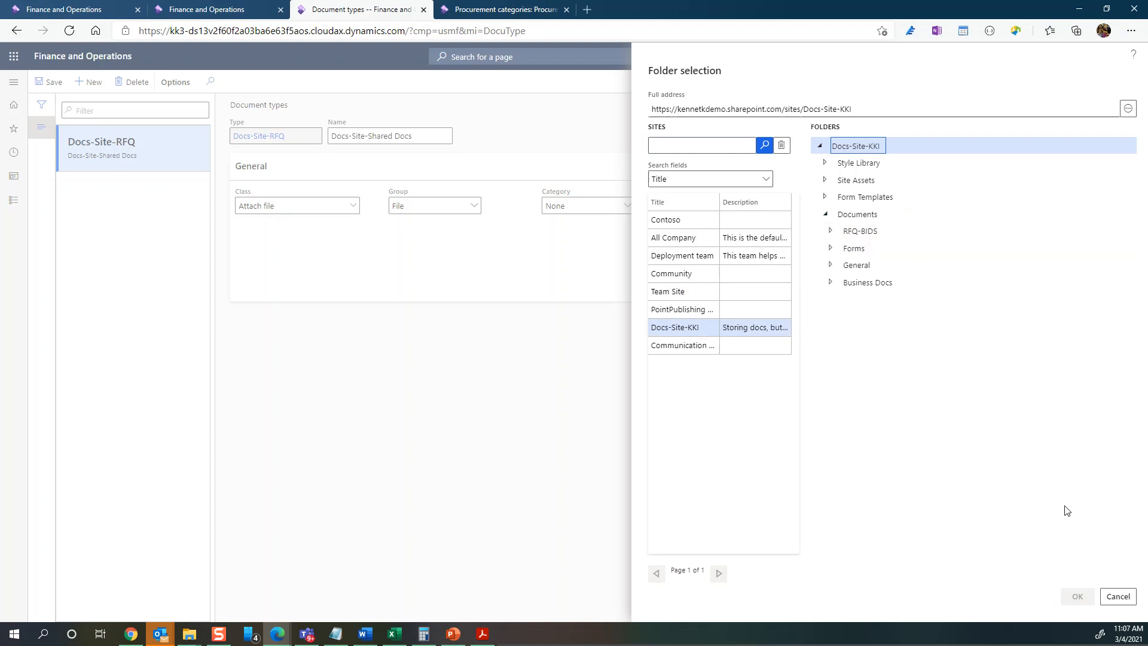
click(1117, 596)
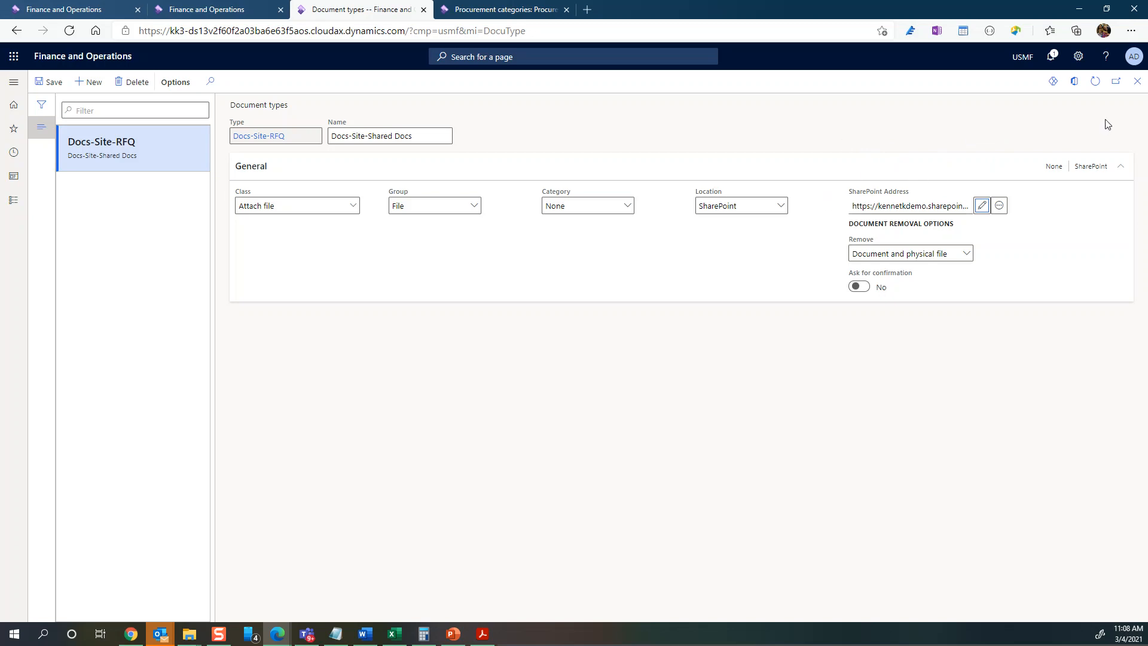
click(1138, 82)
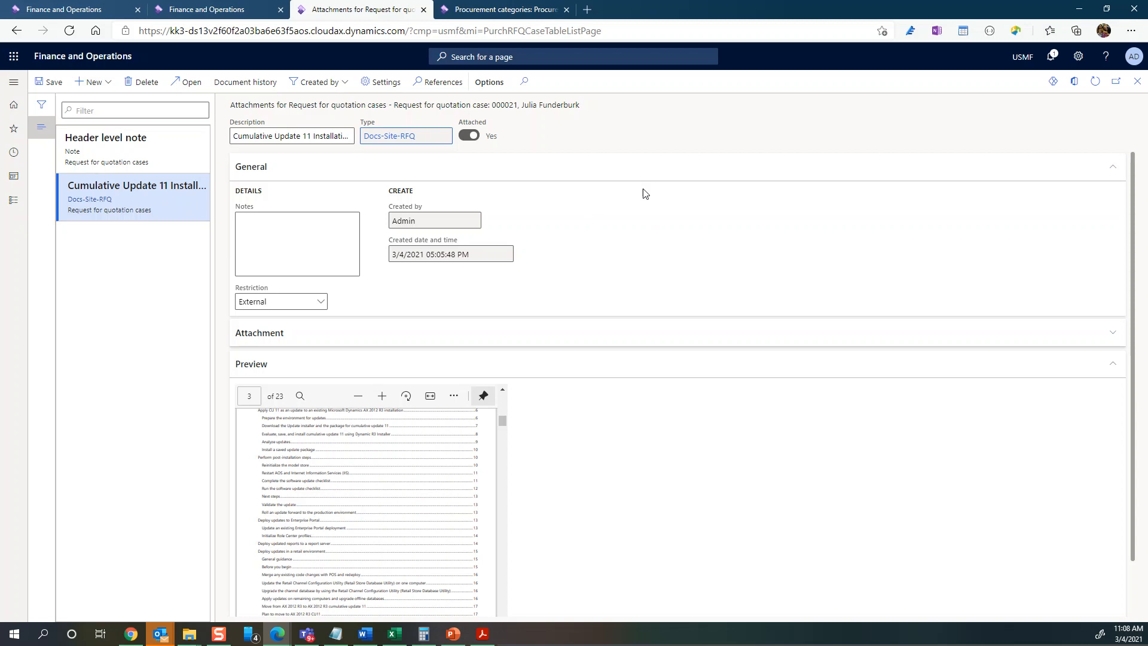
- Close the Attachments form and review RFQ 000021, scrolling down and back up
click(1138, 82)
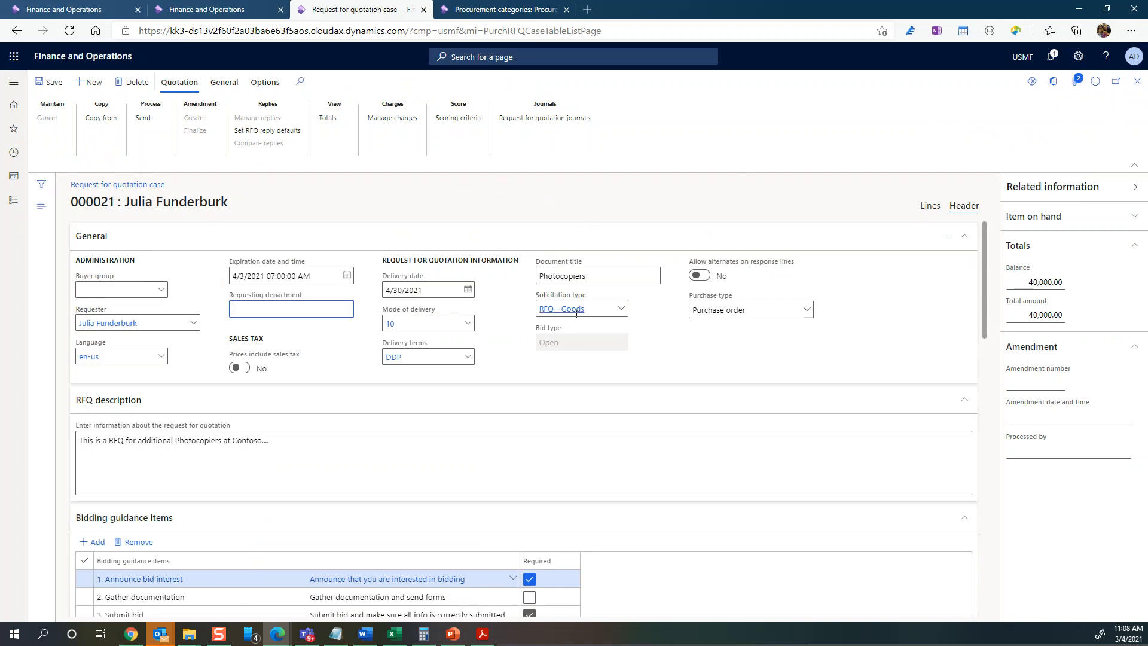
scroll(551, 341, down, 10)
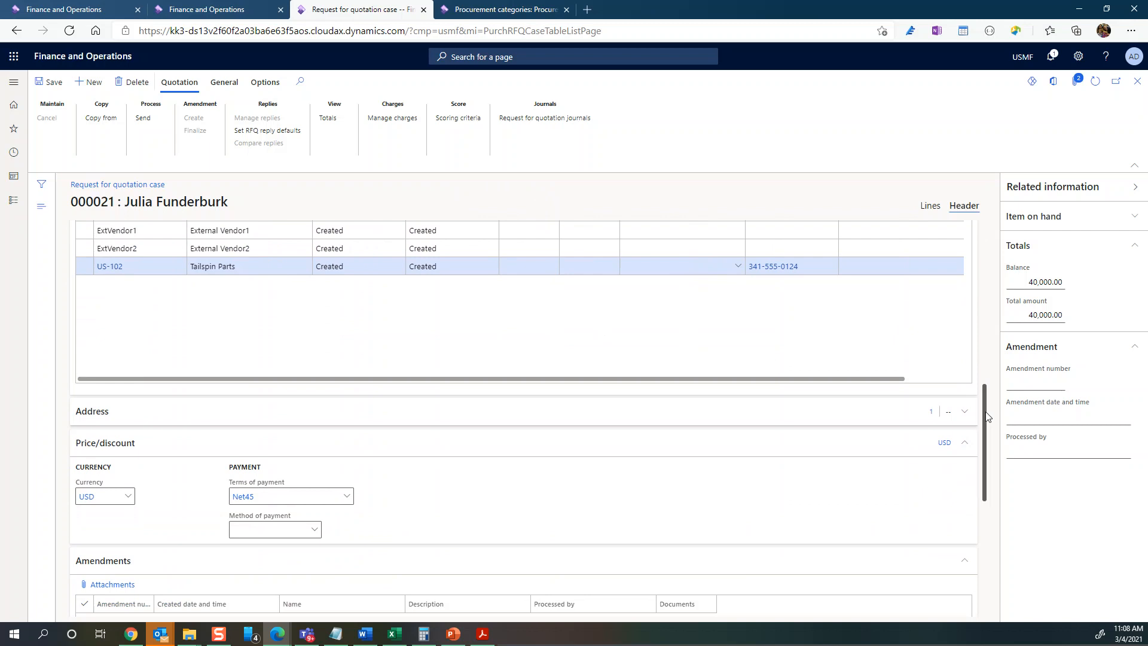
drag(984, 416, 979, 245)
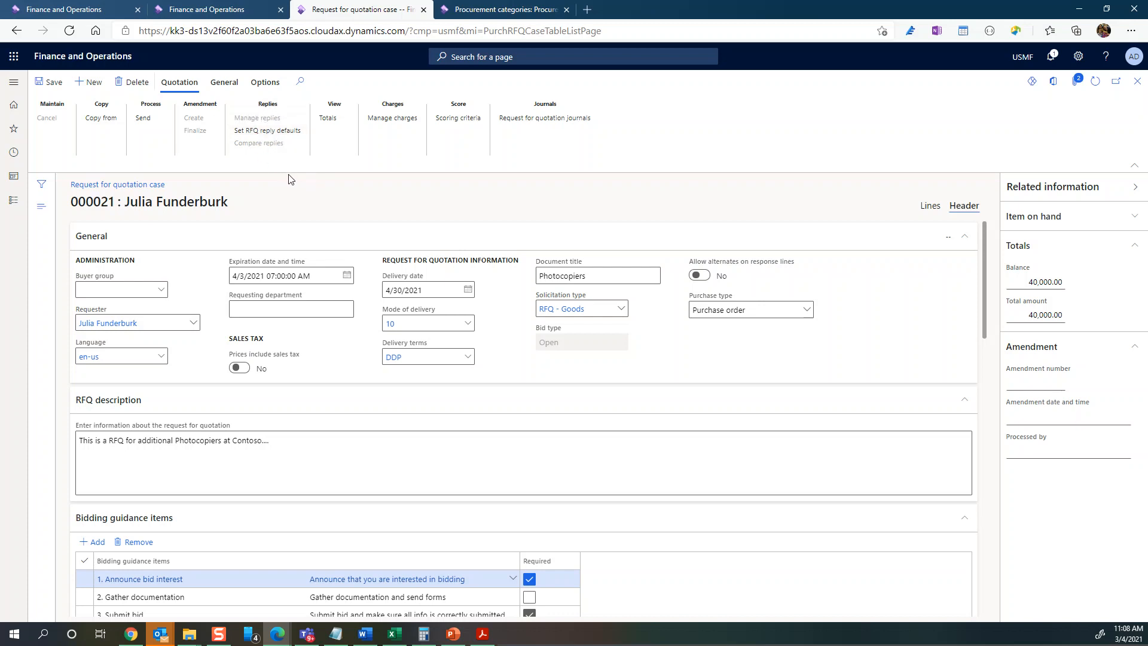
- In the RFQ reply defaults, remove multiline discount, discount percentage and discount from reply lines
click(263, 132)
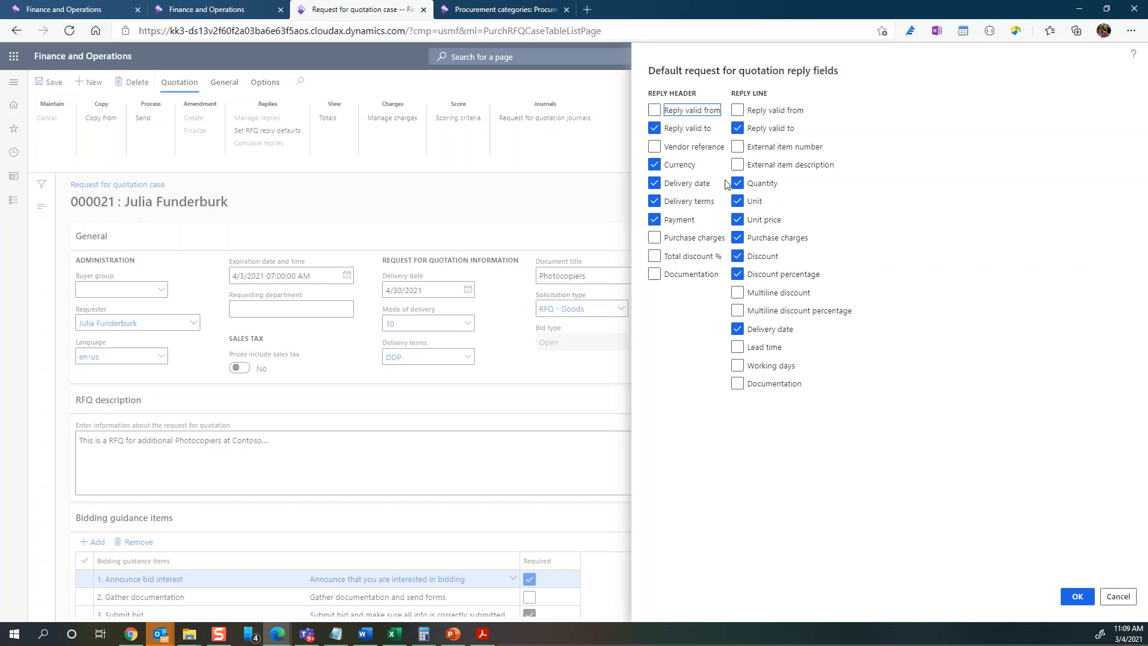
click(737, 293)
click(737, 274)
click(737, 256)
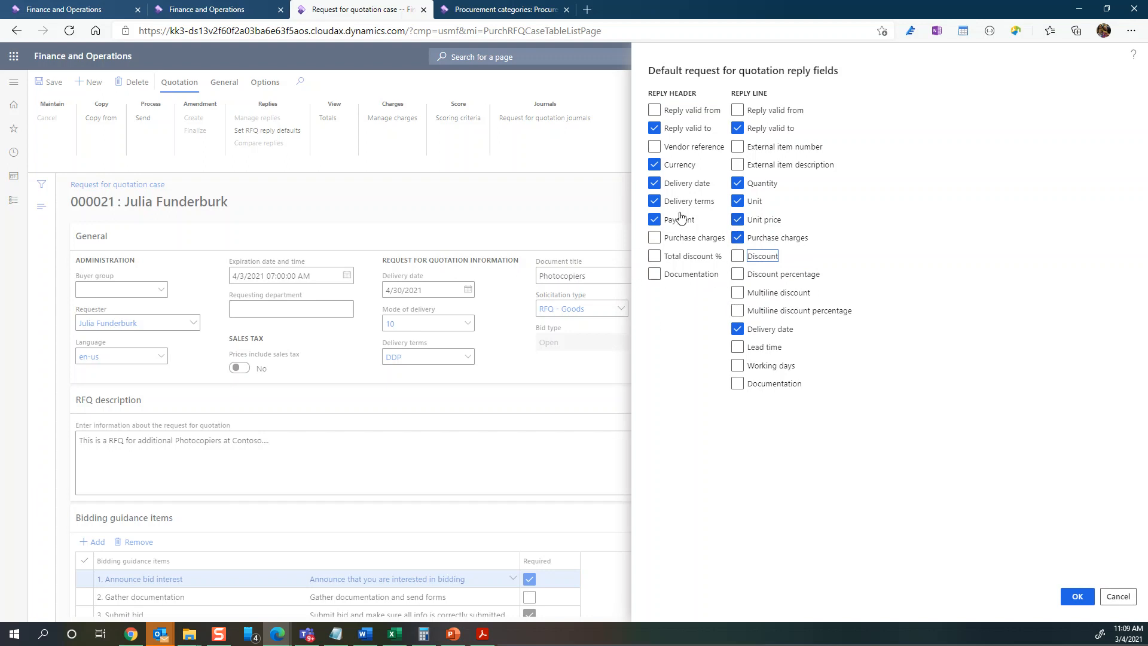
- Add Vendor reference, External item number and External item description to the reply defaults and confirm
click(654, 147)
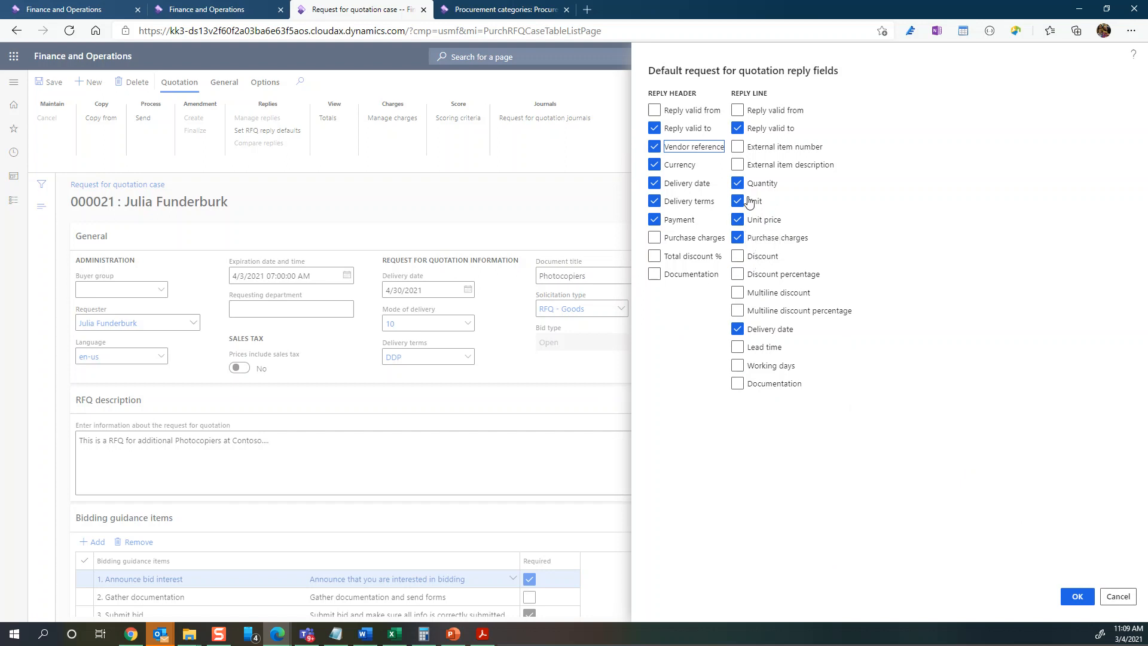
click(738, 147)
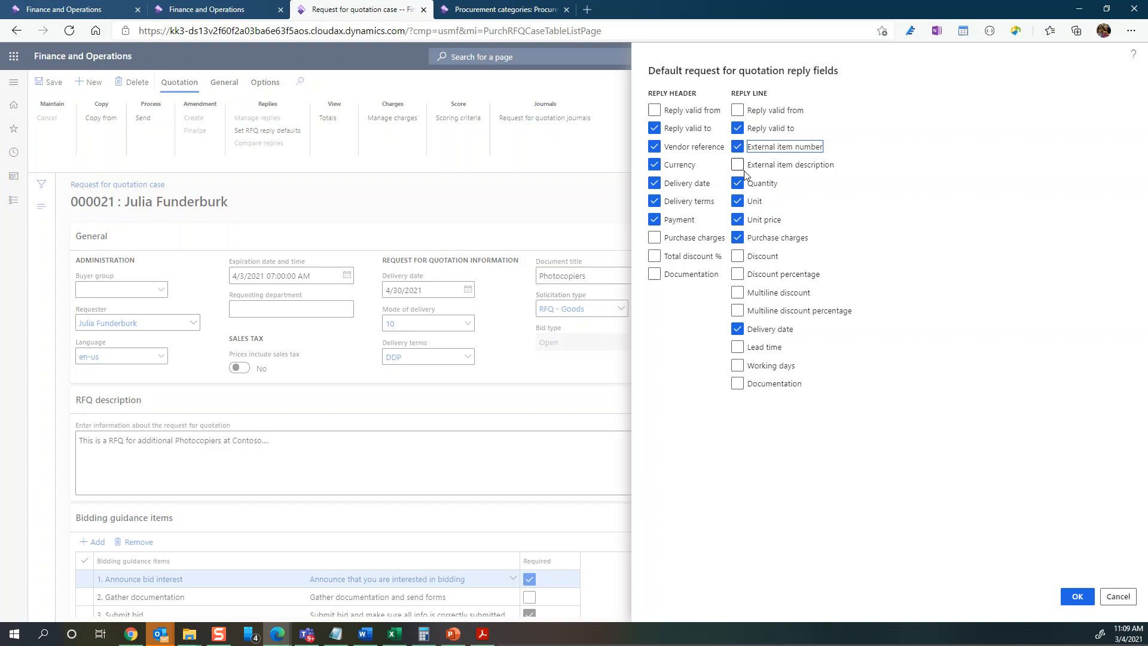
click(737, 165)
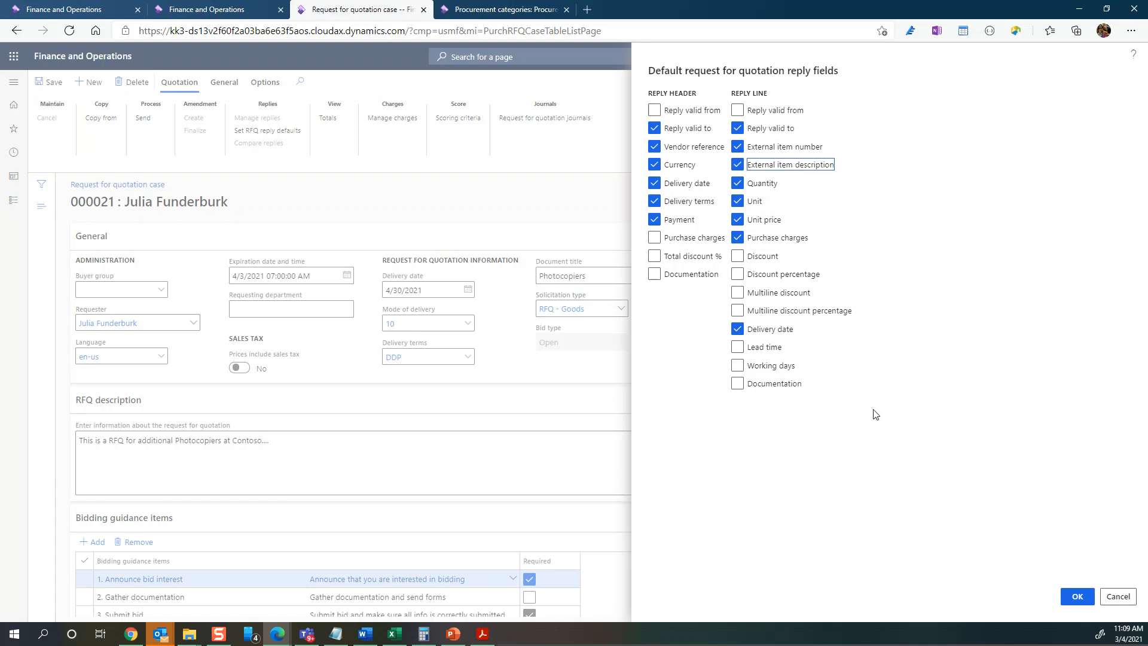
click(1078, 597)
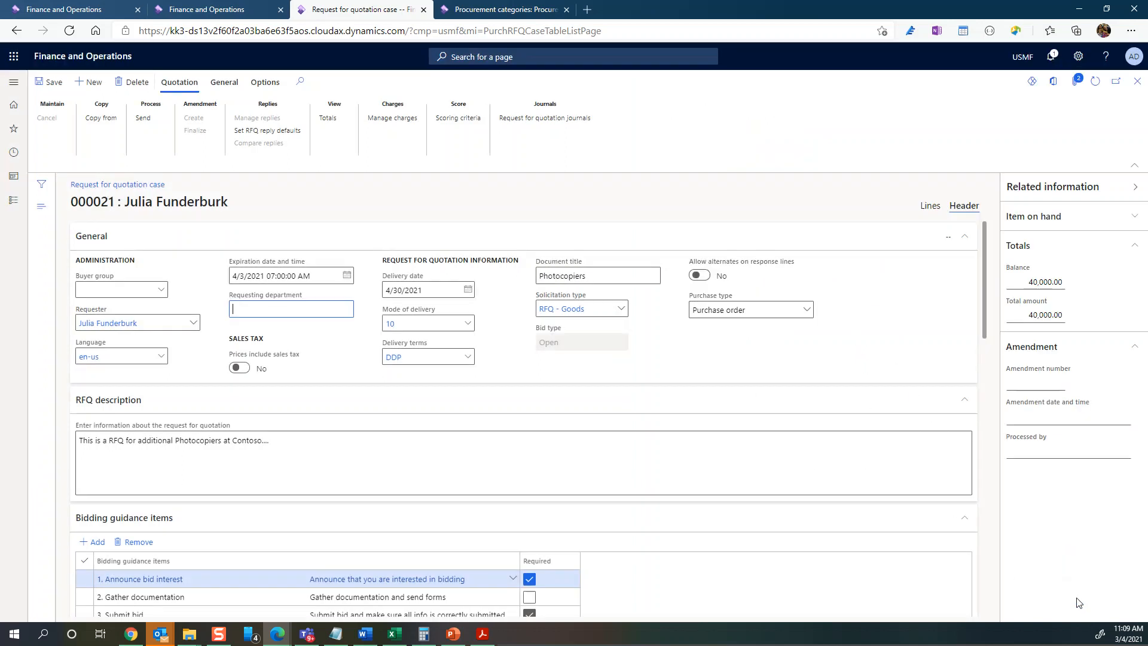